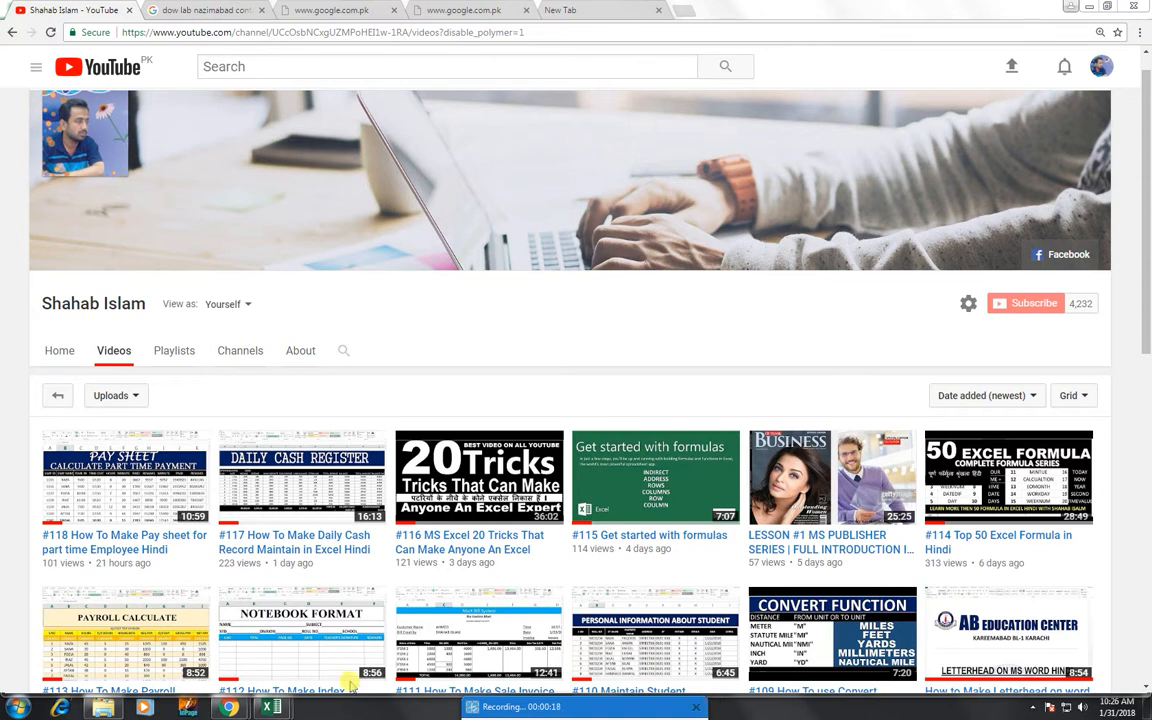
- Switch from Chrome to the blank Book1 Excel workbook via its taskbar preview
mouse_move(270, 707)
left_click(308, 637)
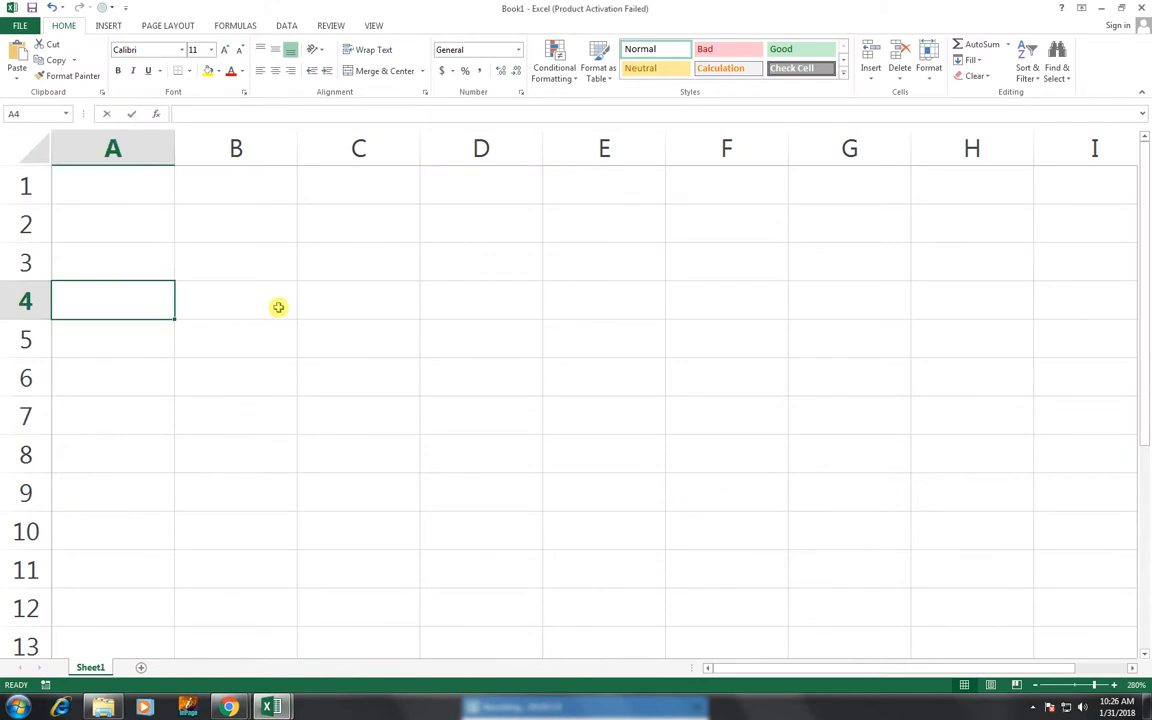
- Enter S NO, CUSTOMER ID and CUSTOMER NAME in A4:C4, retyping B4 to fix 'CUTOMER'
type("s no")
key("Tab")
type("S NO")
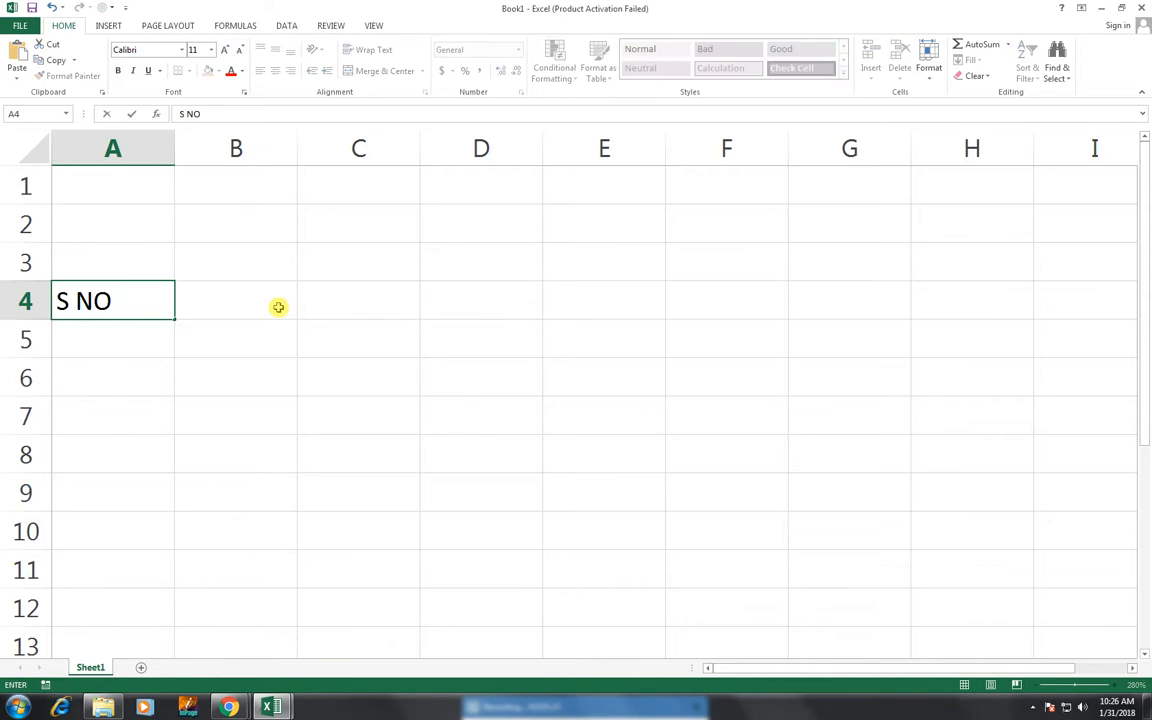
key("Tab")
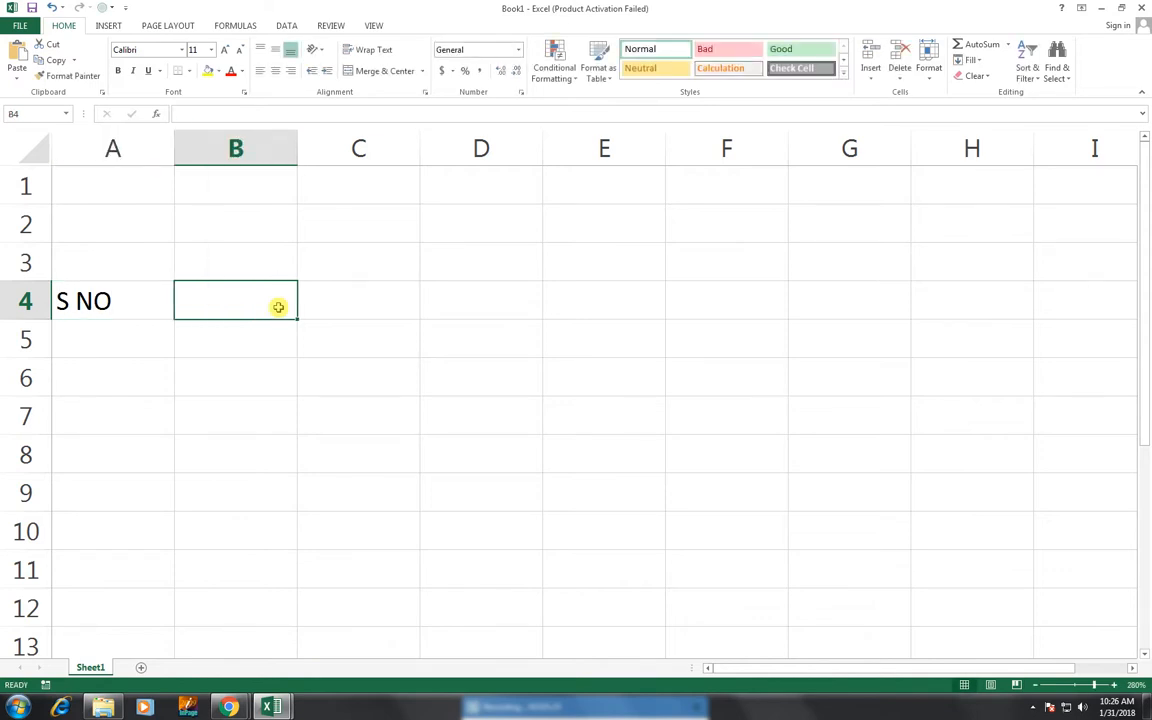
type("CUTOMER")
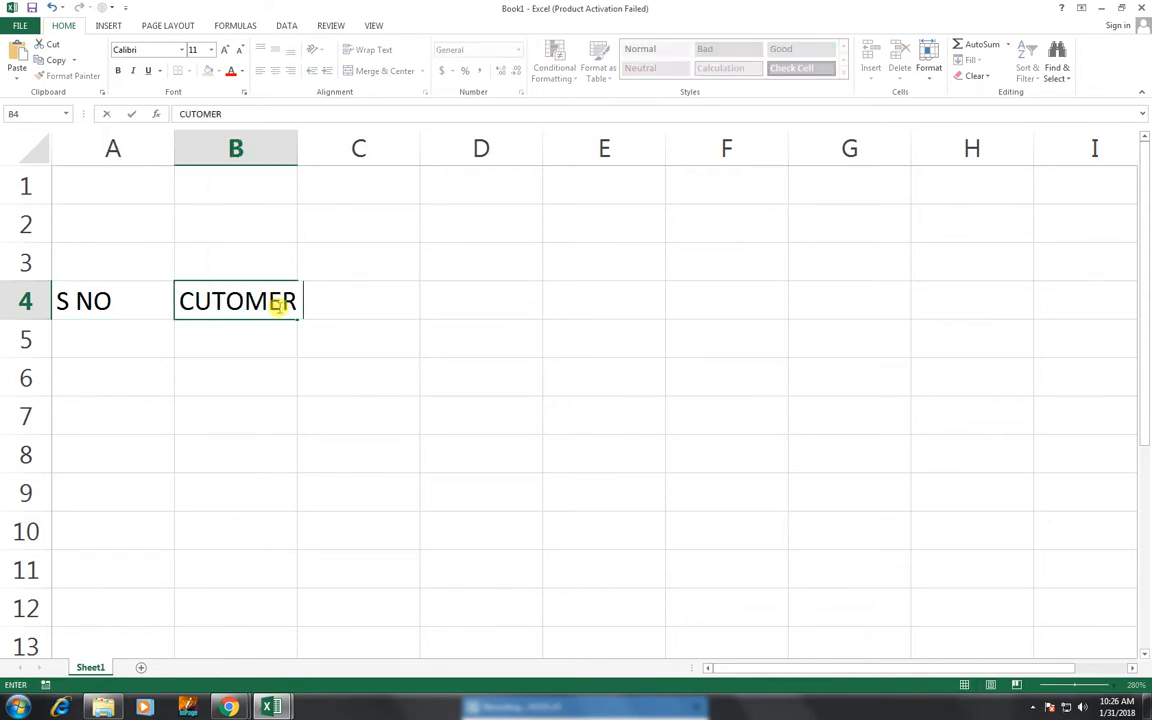
type(" ID")
key("Tab")
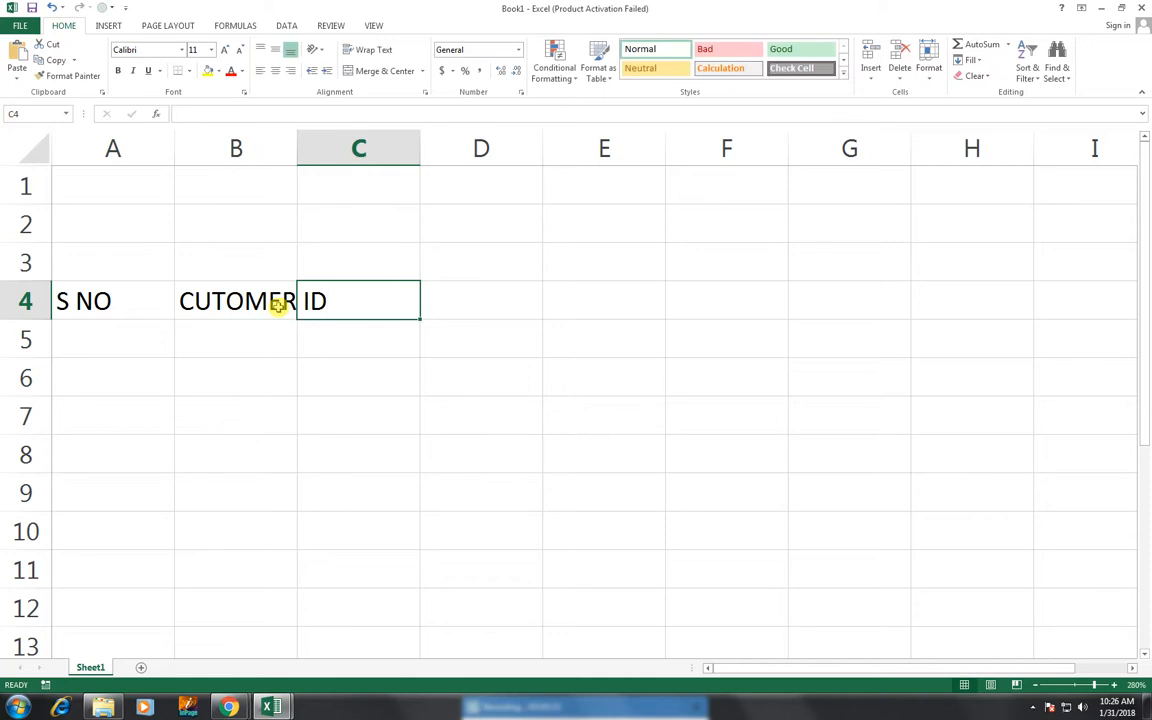
type("CUS")
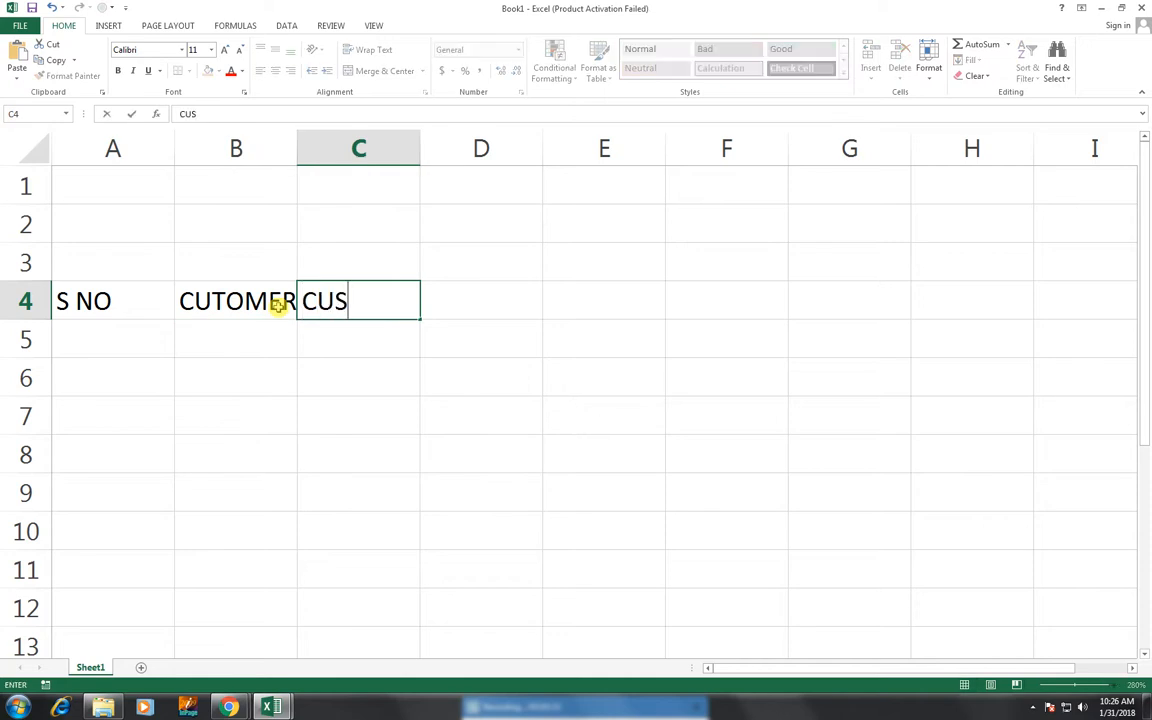
type("TOM")
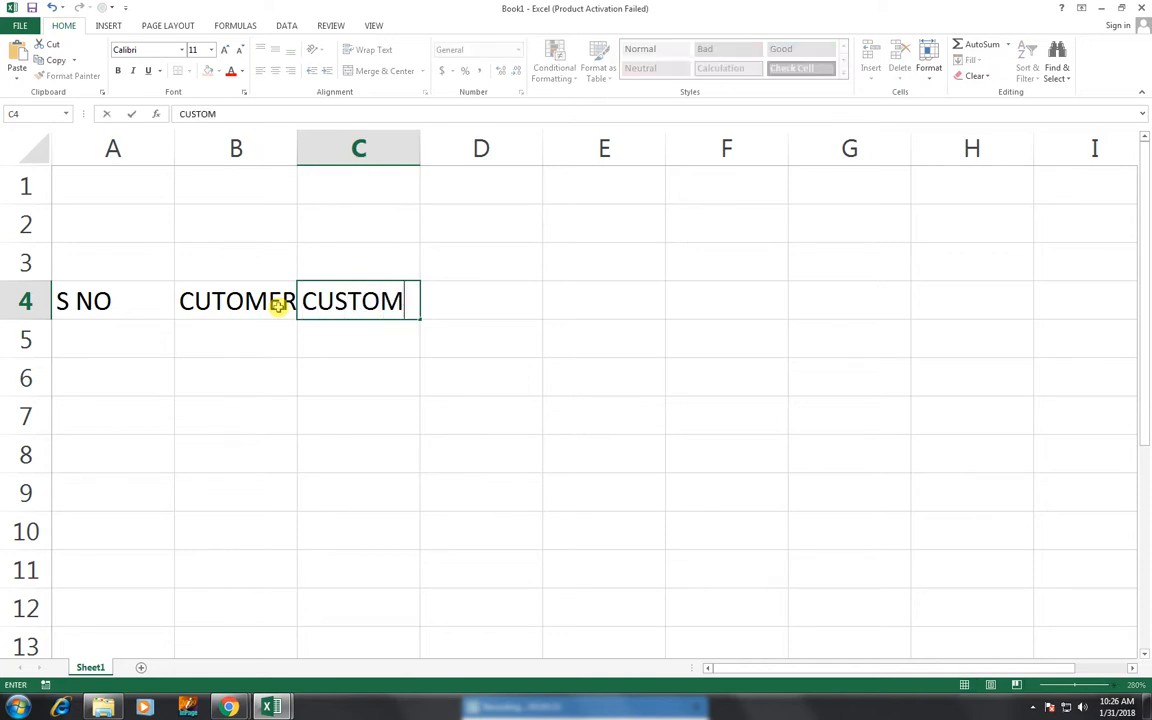
type("ER NAME")
left_click(279, 305)
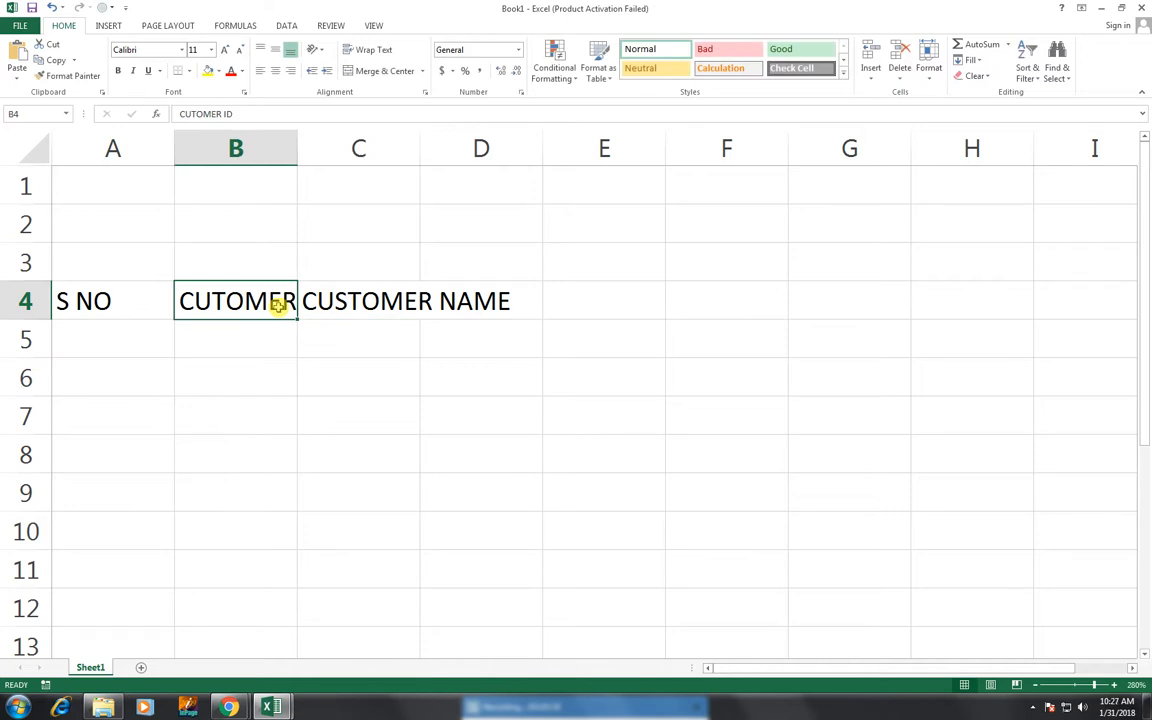
type("CUSTOM")
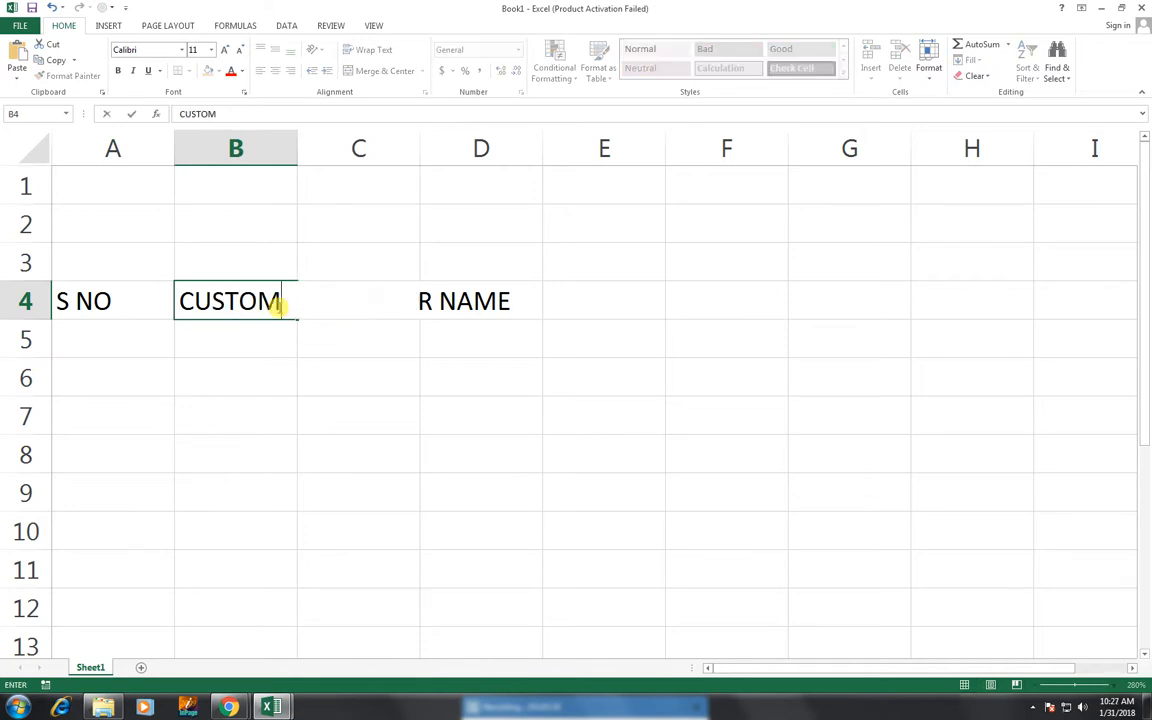
type("ER ID")
key("Tab")
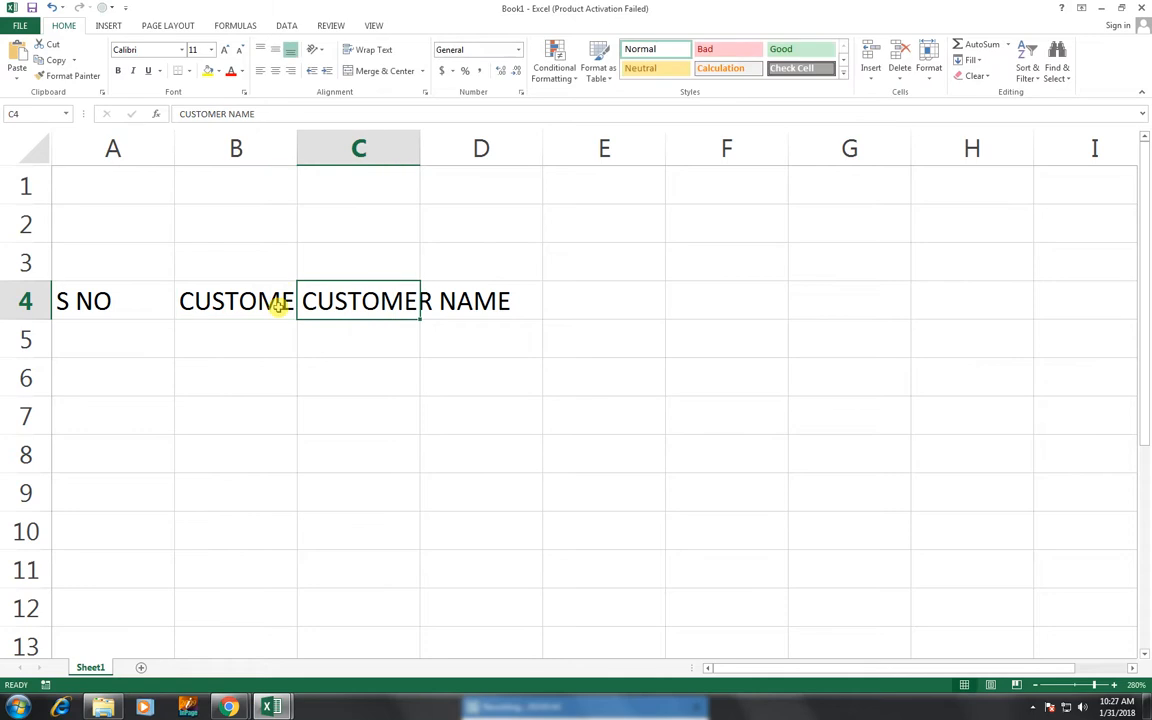
- AutoFit columns B and C so CUSTOMER ID and CUSTOMER NAME fit fully
double_click(297, 148)
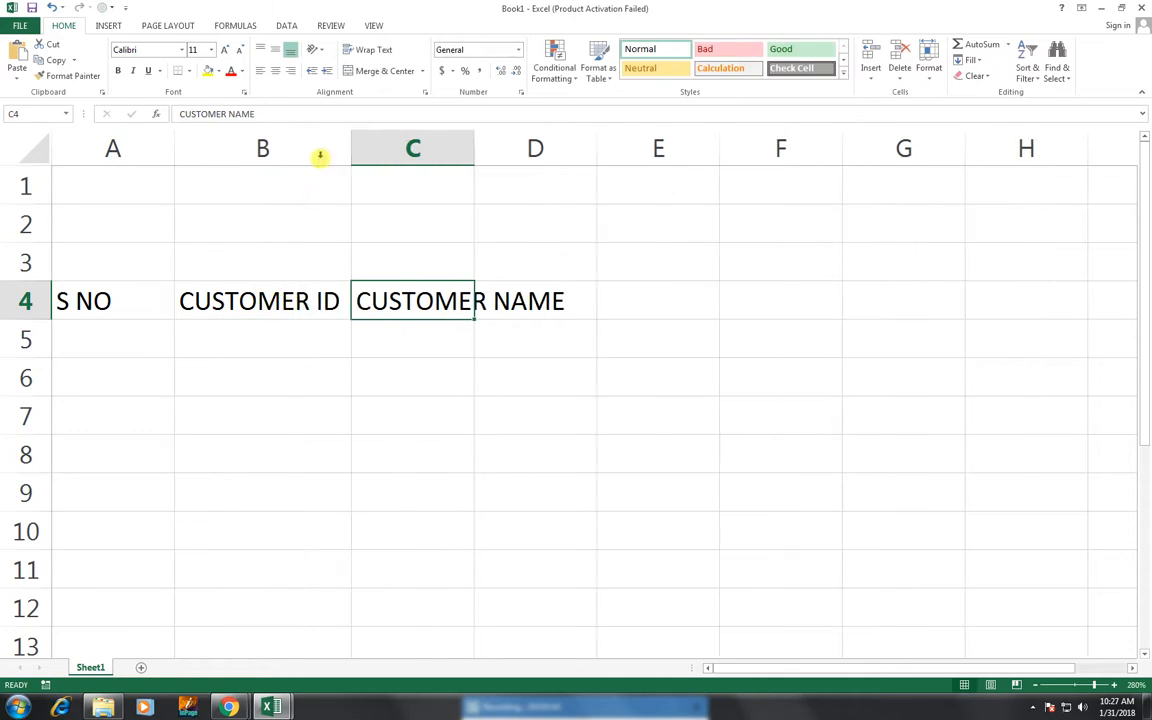
double_click(475, 145)
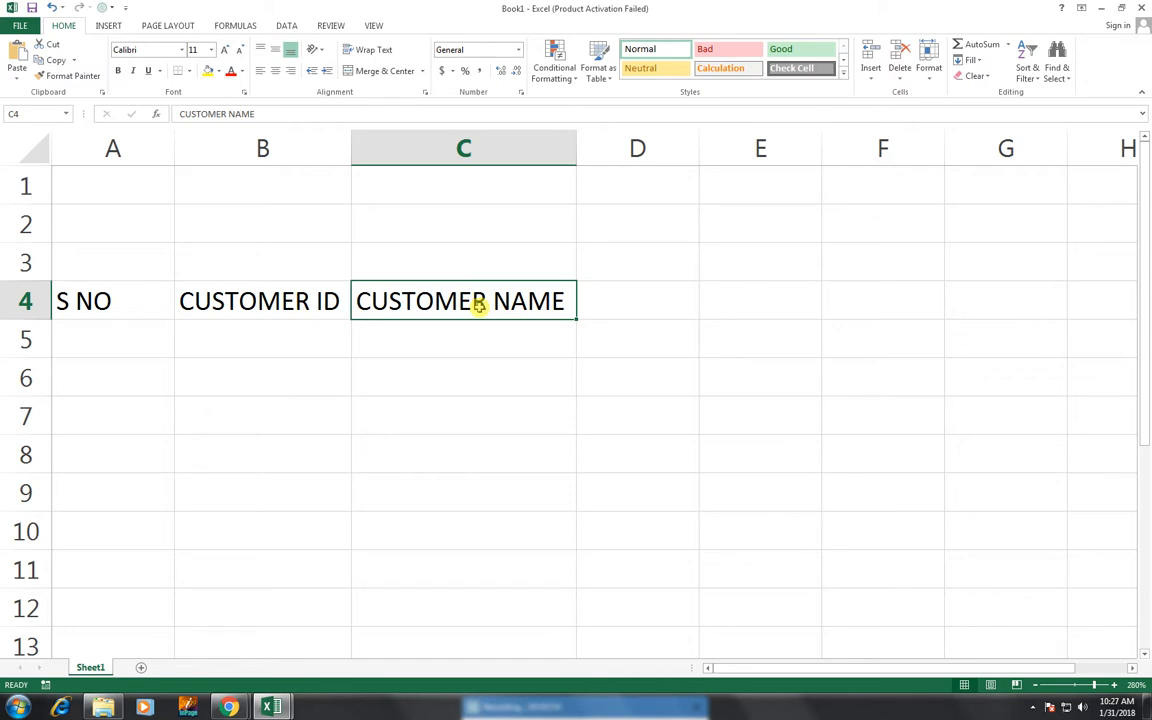
left_click(669, 310)
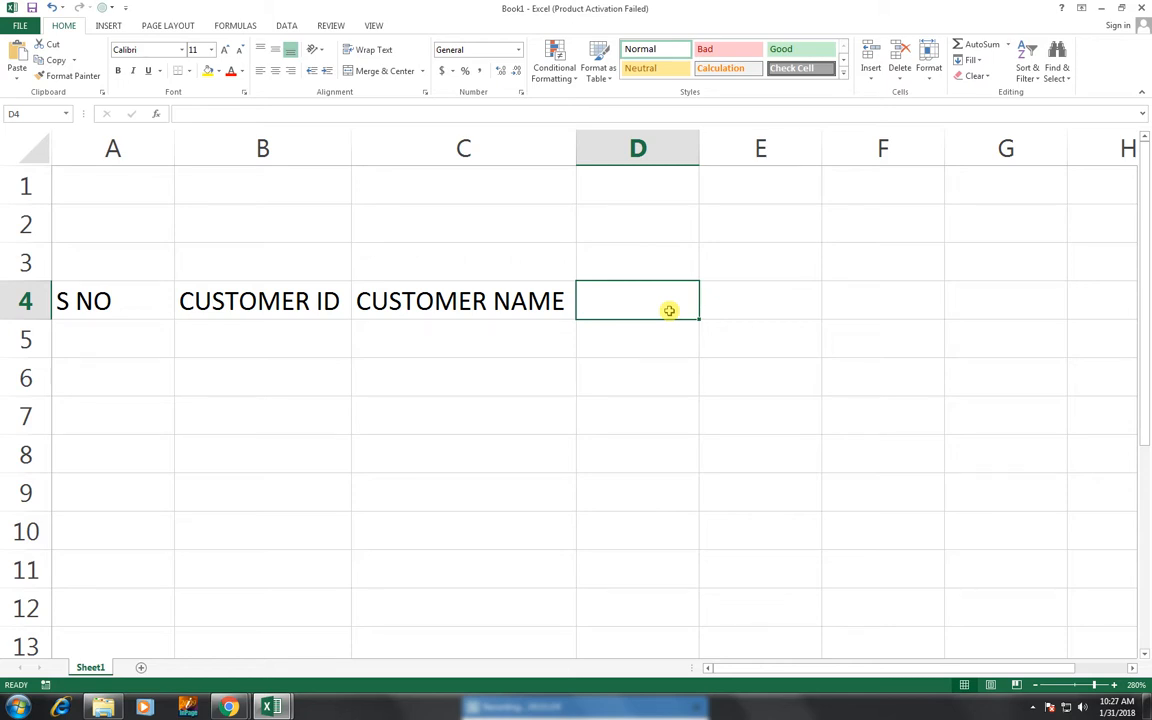
- Enter the PHONE NUMBER heading in D4, correcting the typos
type("PHONR")
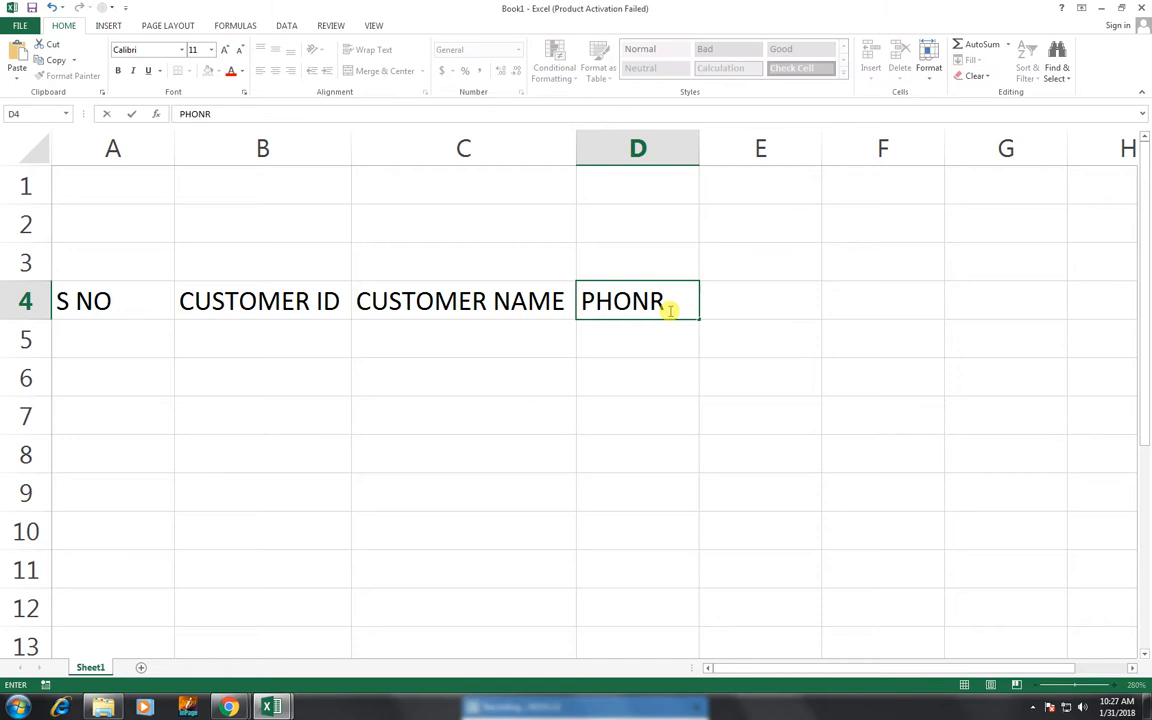
key("BackSpace")
type("E NUMBNE")
key("BackSpace")
key("BackSpace")
key("BackSpace")
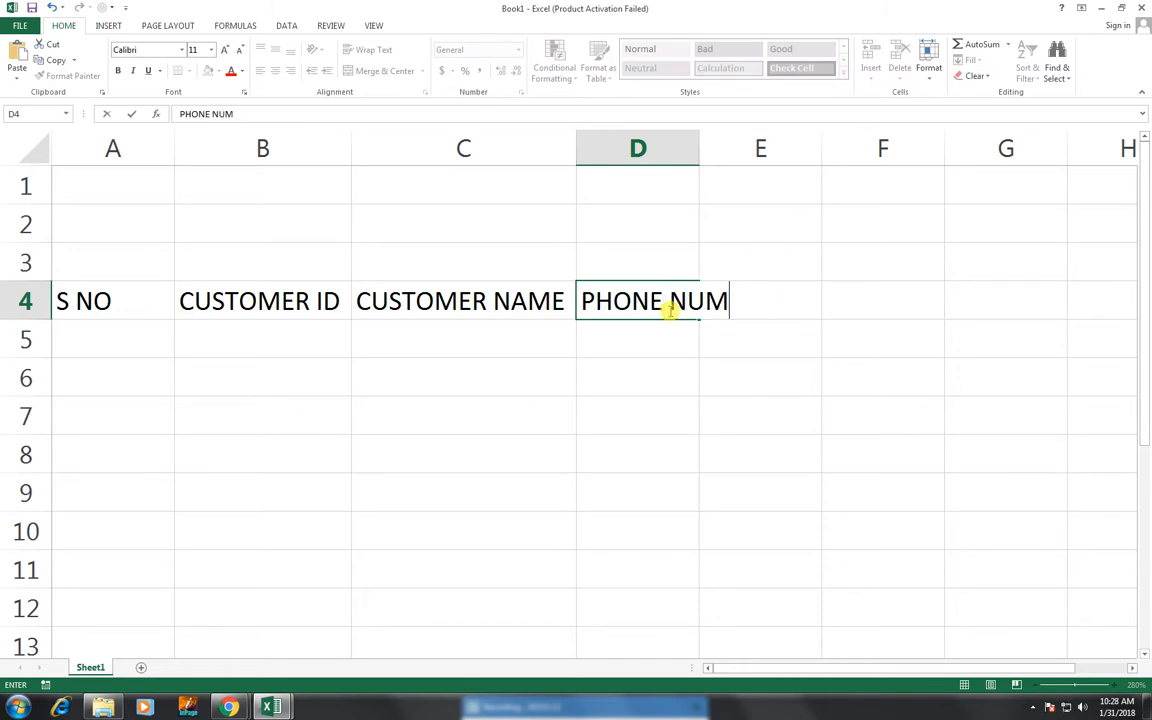
type("BER")
key("Tab")
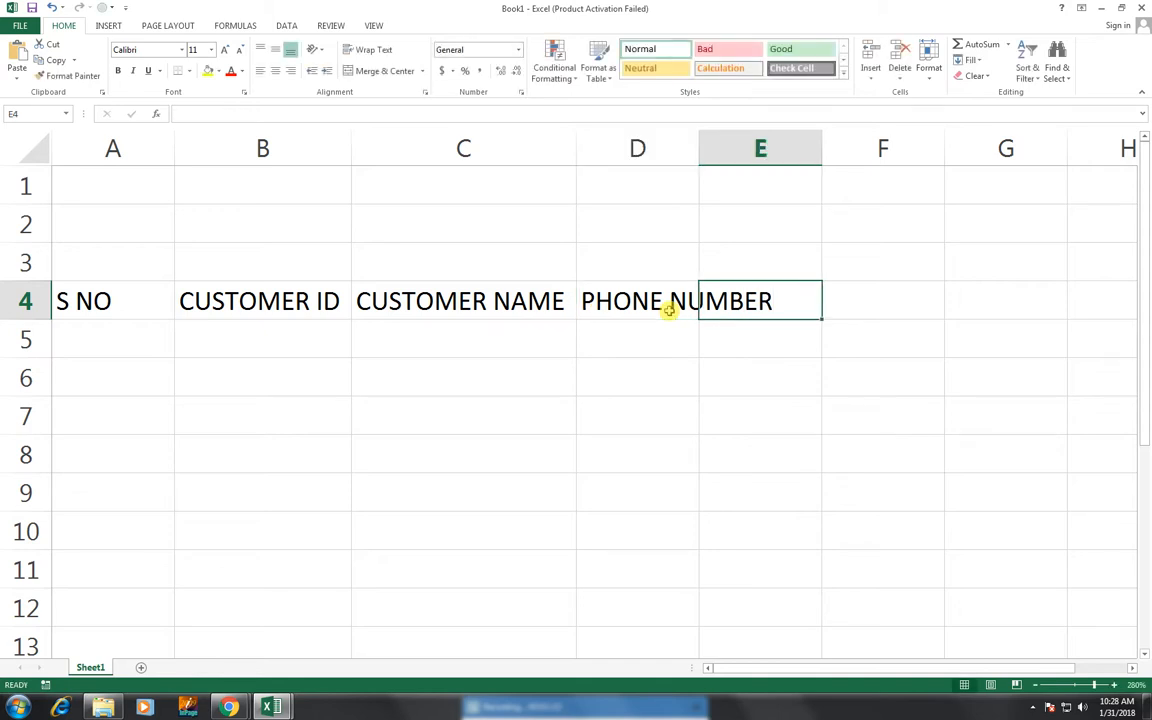
- Enter the CATEGORY heading in E4, correcting the misspelling
key("Tab")
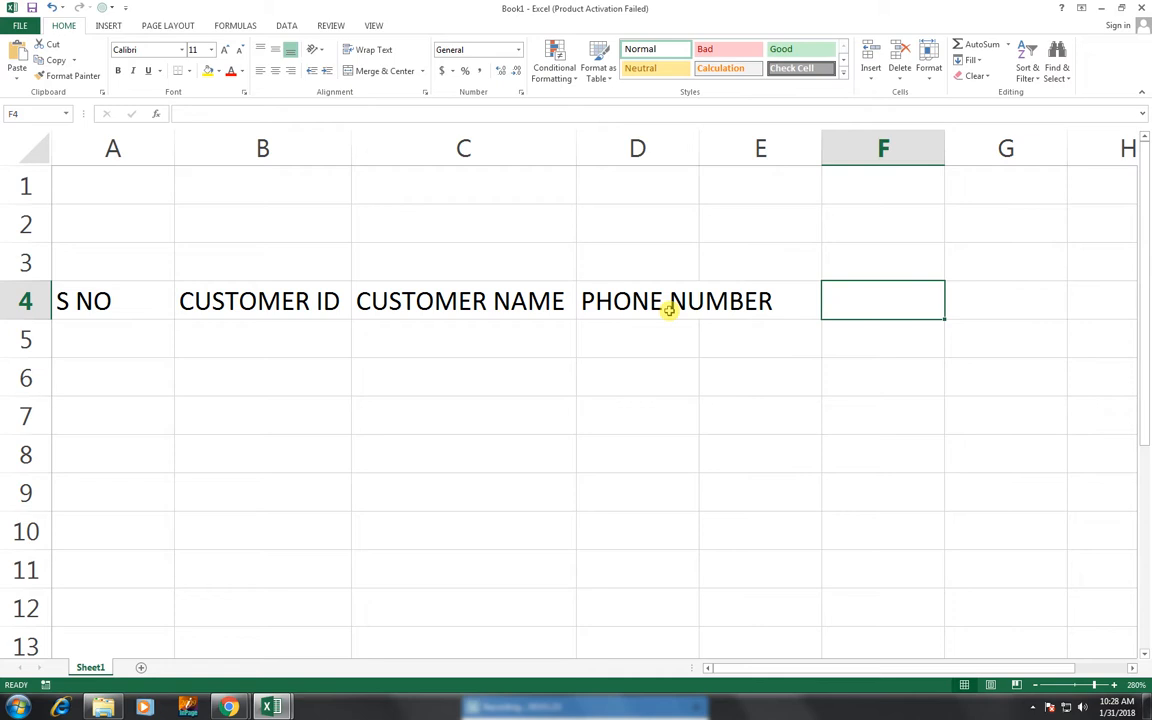
key("Left")
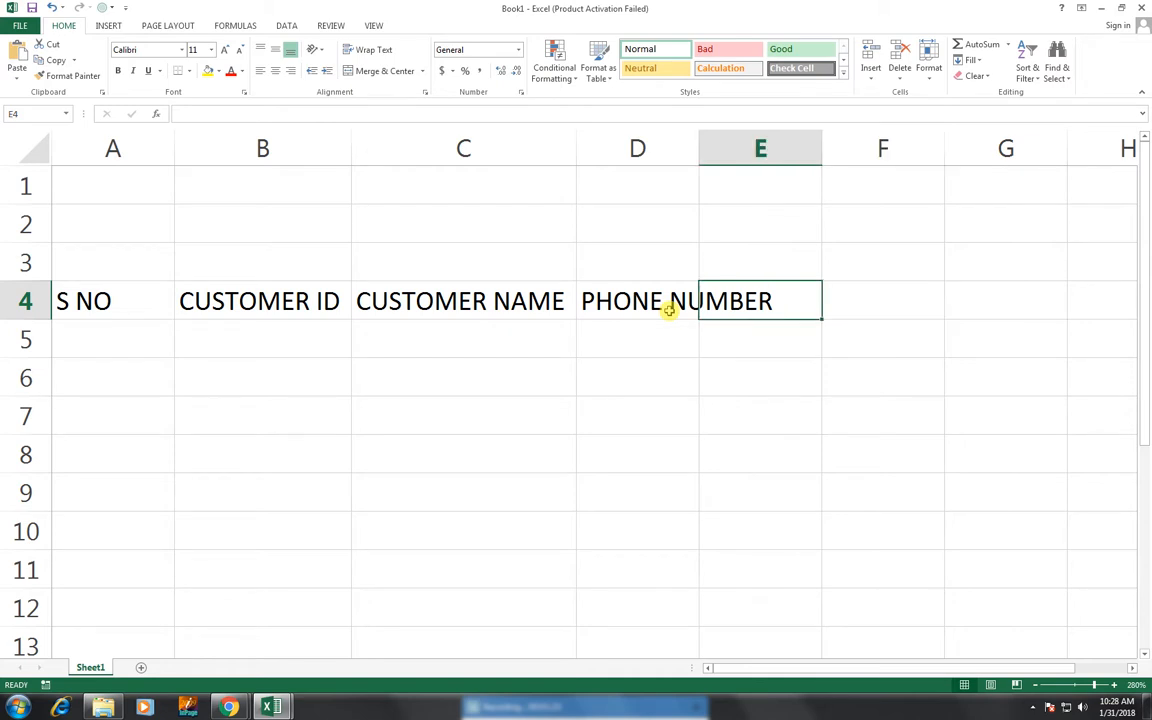
type("CAT")
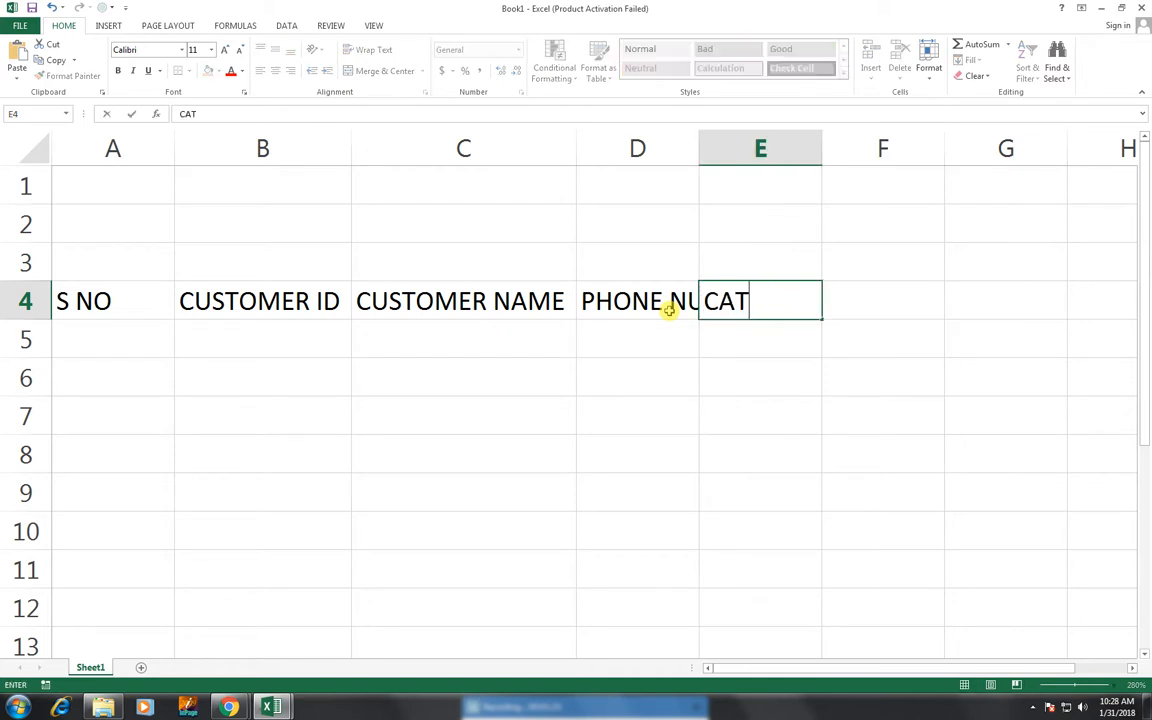
type("EOG")
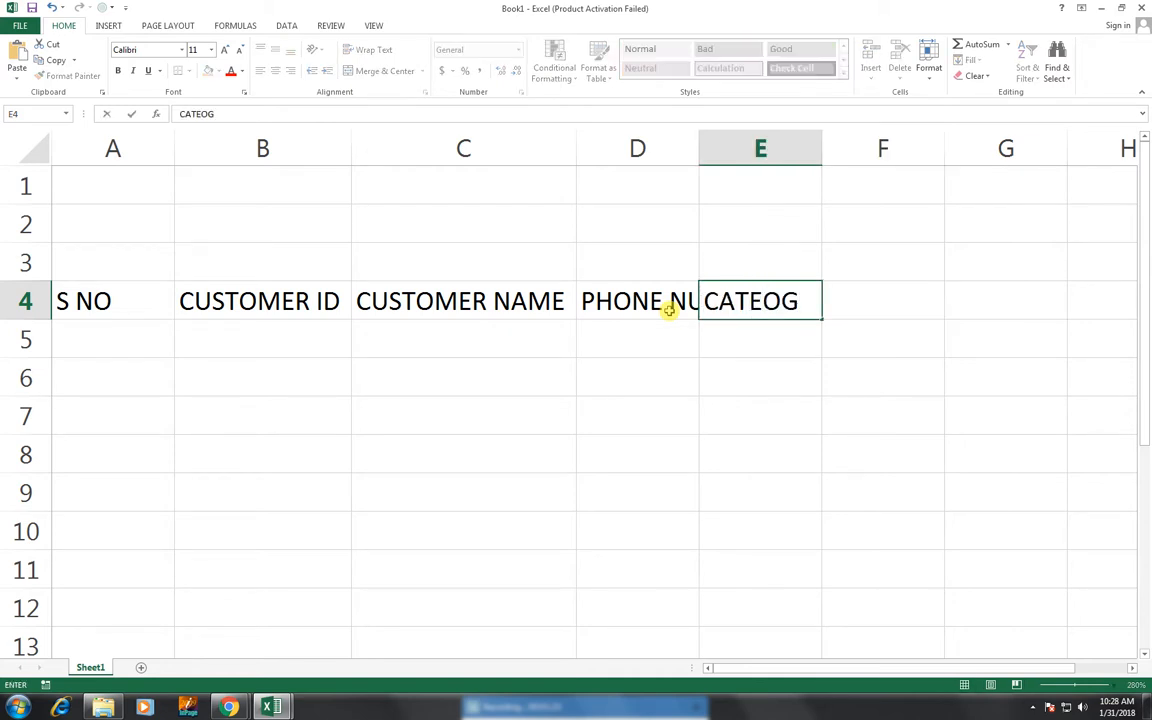
key("BackSpace")
key("BackSpace")
type("GOE")
key("BackSpace")
type("RY")
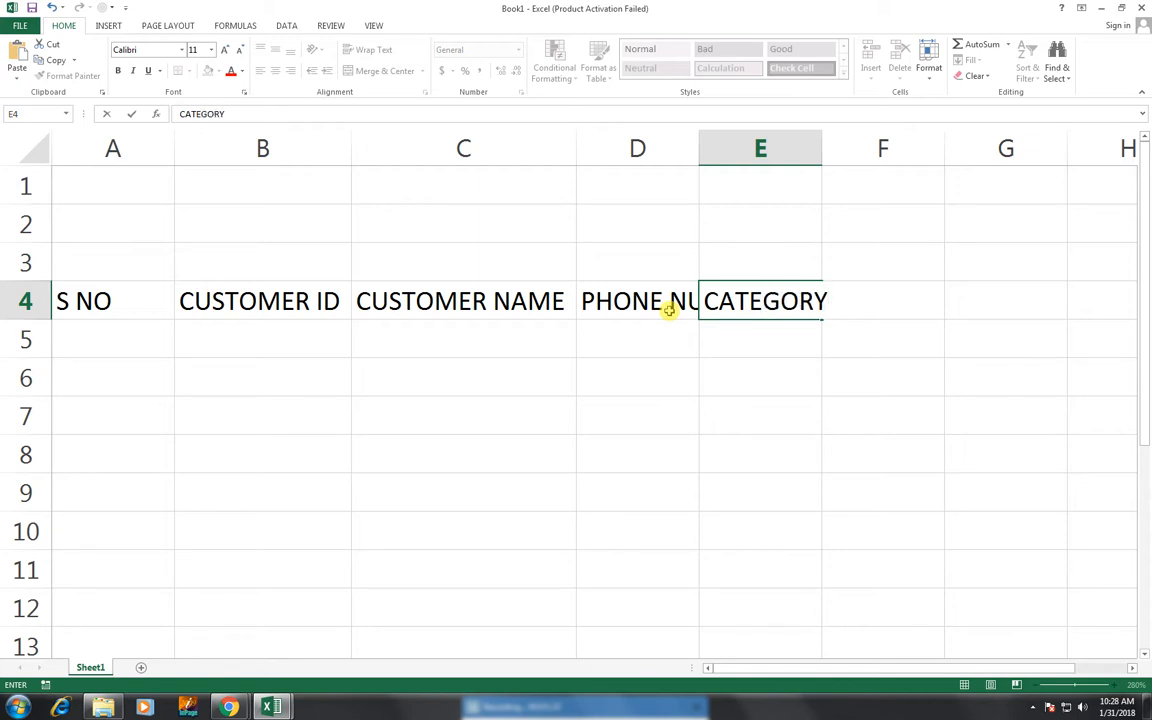
key("Tab")
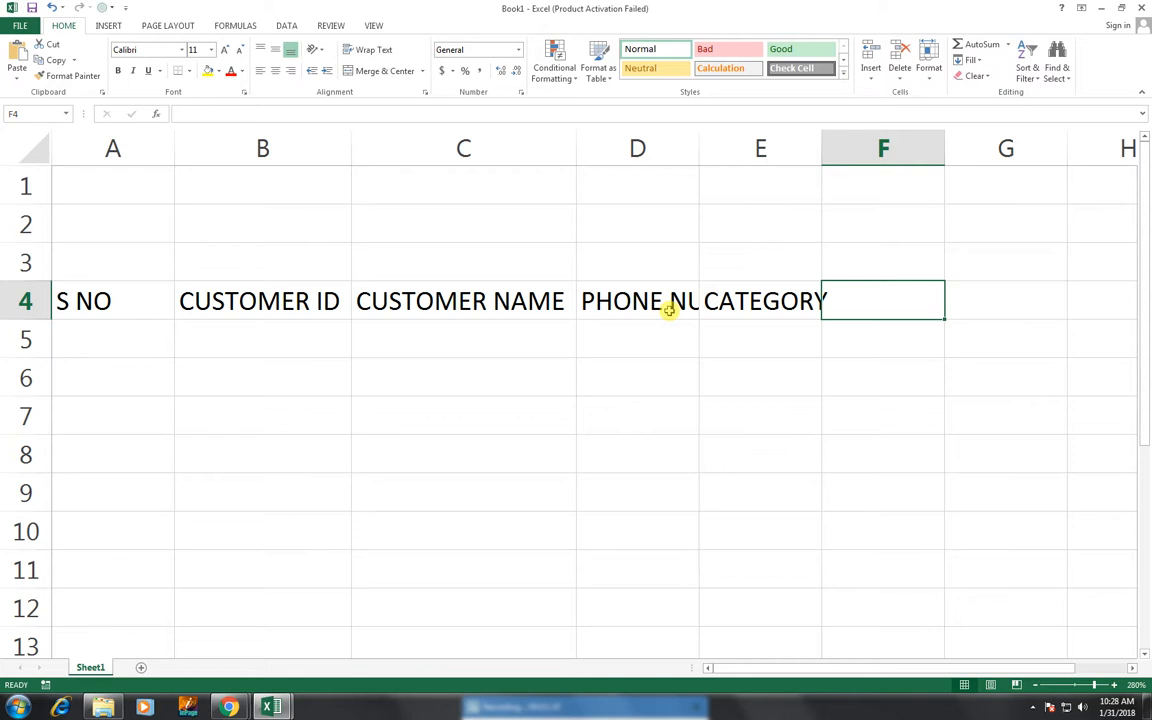
- Start typing the PREVIOUS heading in F4
type("PRE")
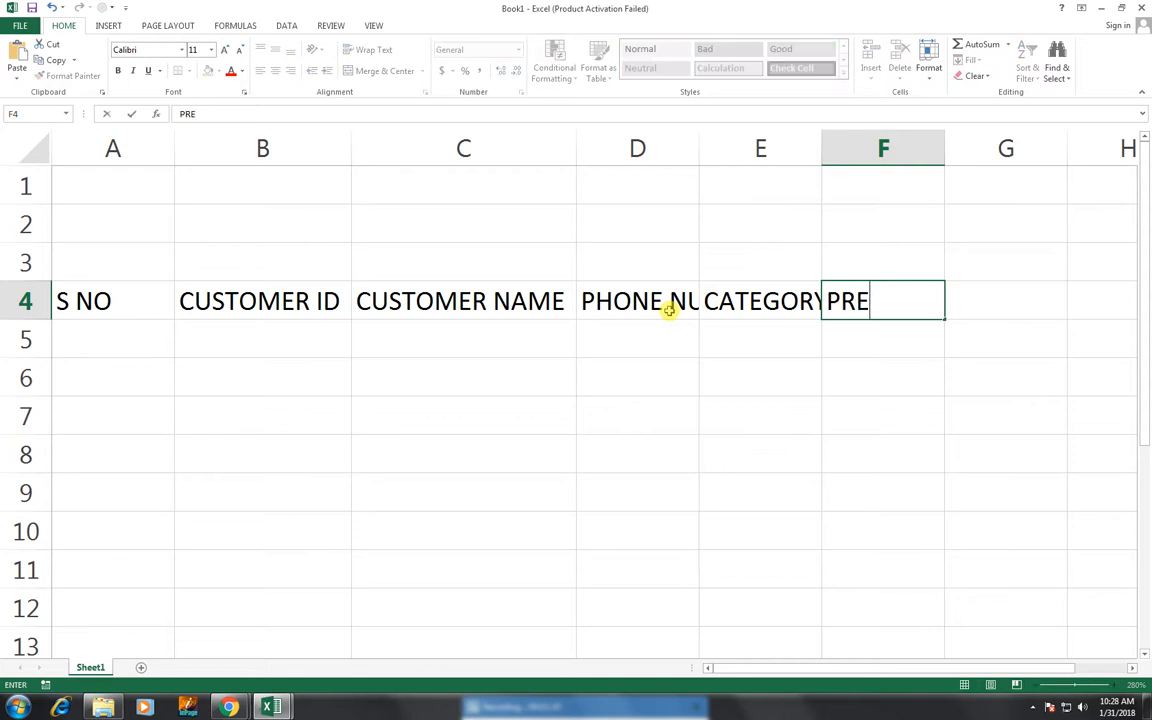
type("VOIUS")
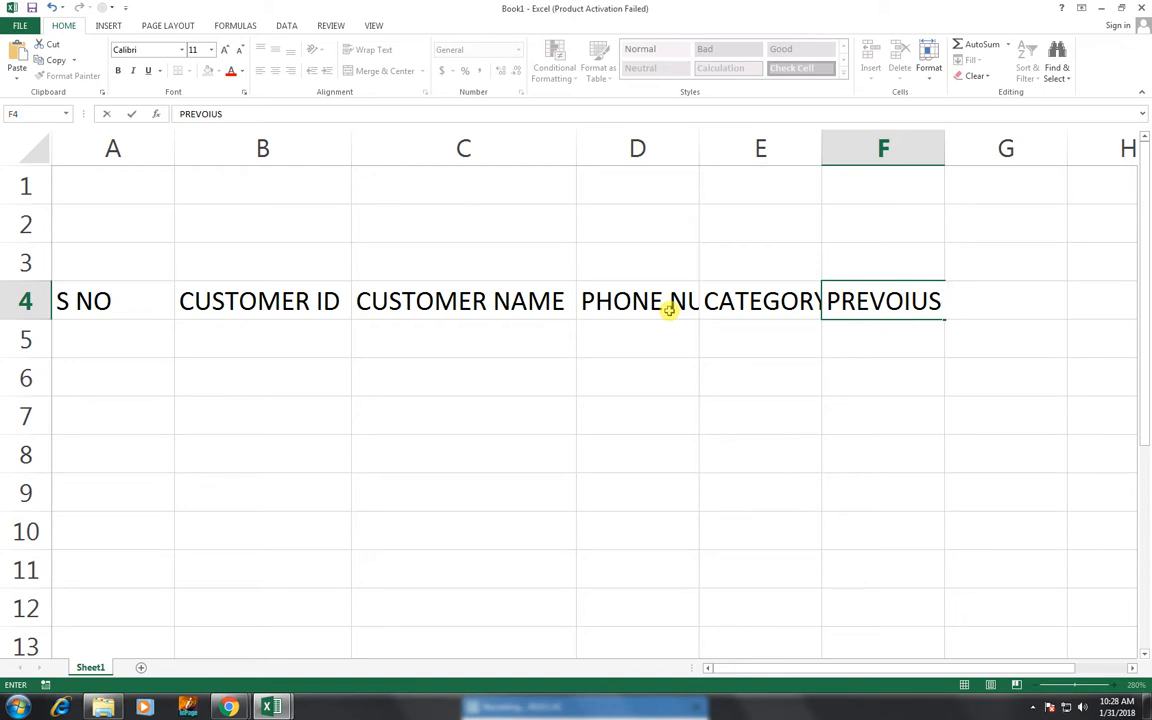
key("BackSpace")
key("BackSpace")
key("BackSpace")
key("BackSpace")
key("BackSpace")
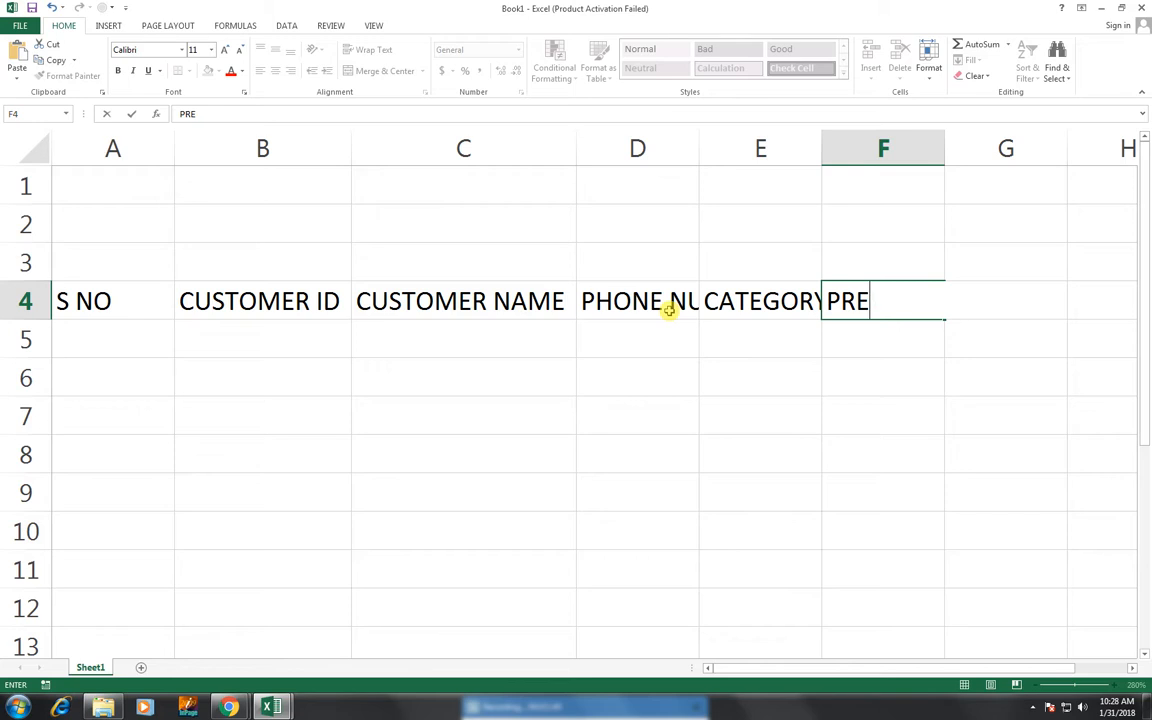
type("VIO")
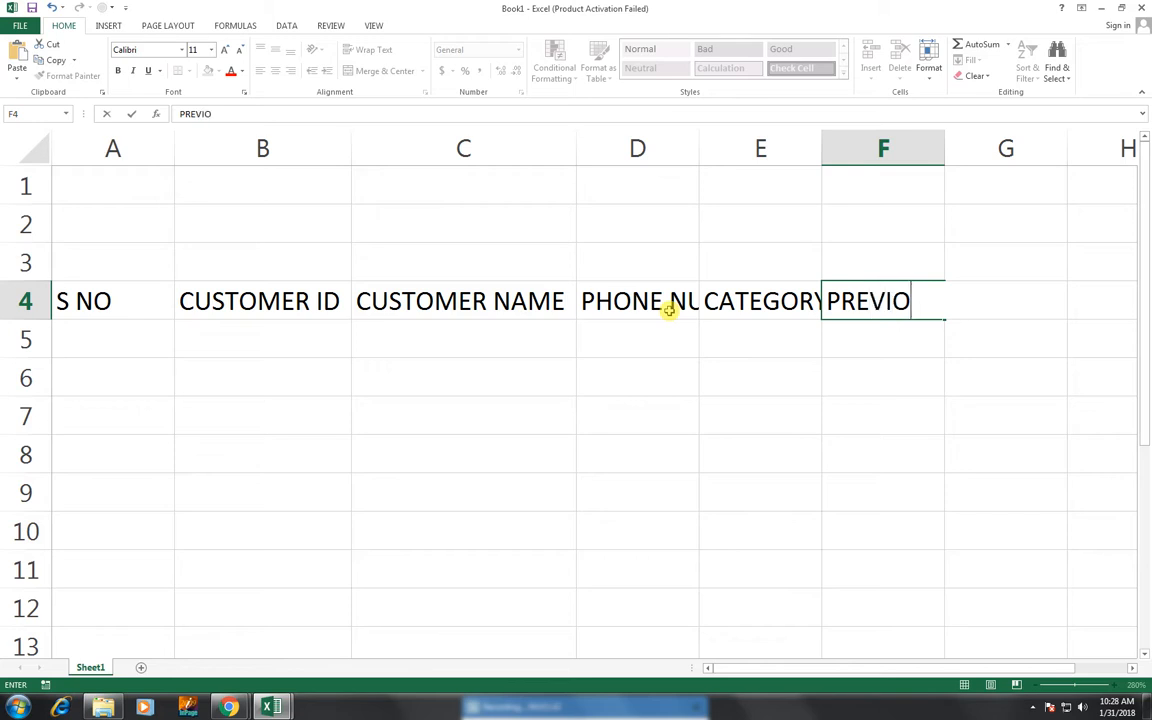
type("US")
- Commit PREVIOUS and add the PRESENT and TOTAL CALL headings in G4 and H4
key("Tab")
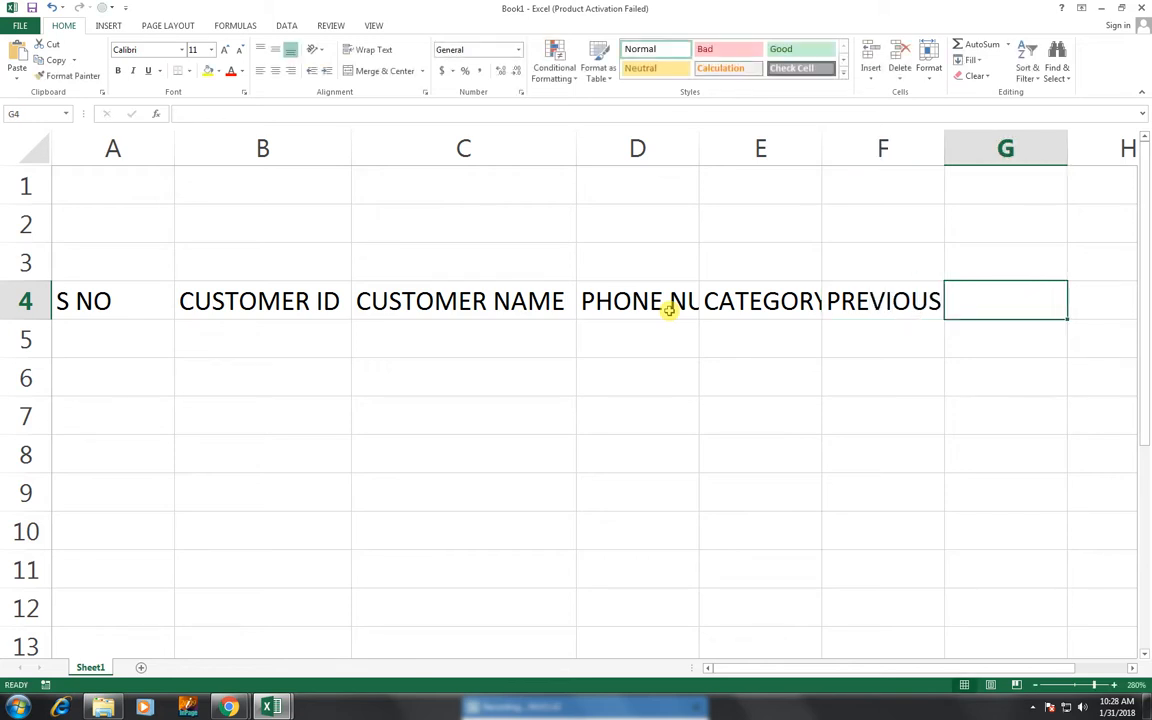
type("PRE")
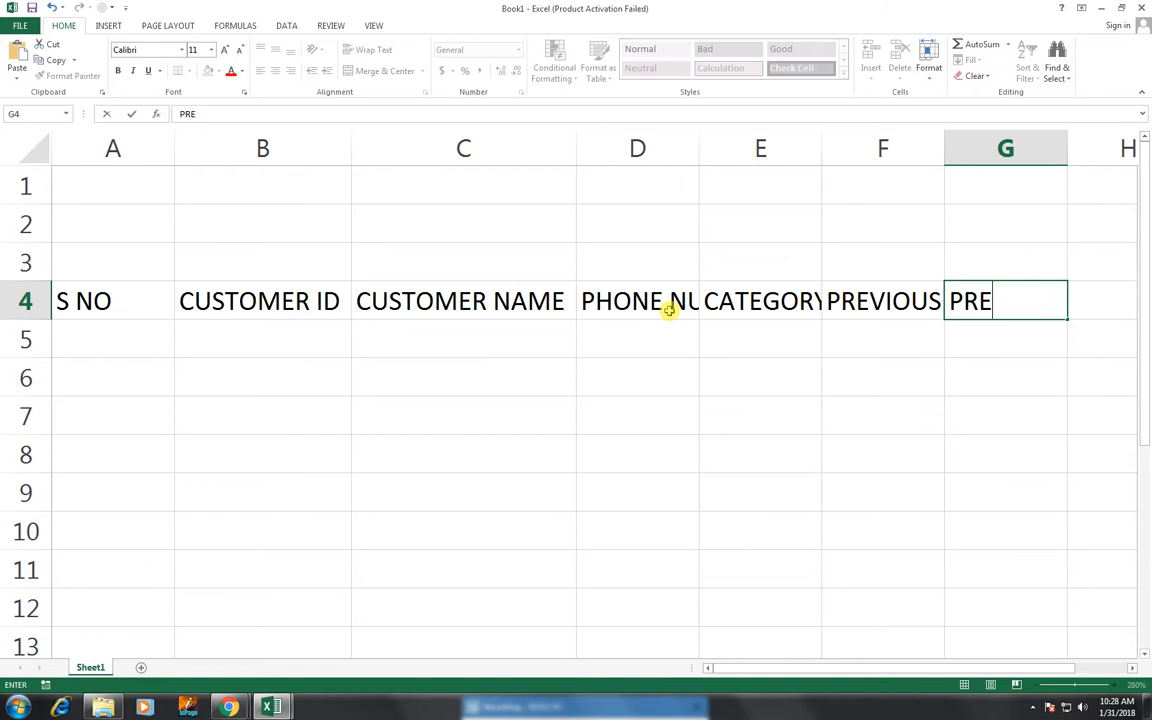
type("SENT")
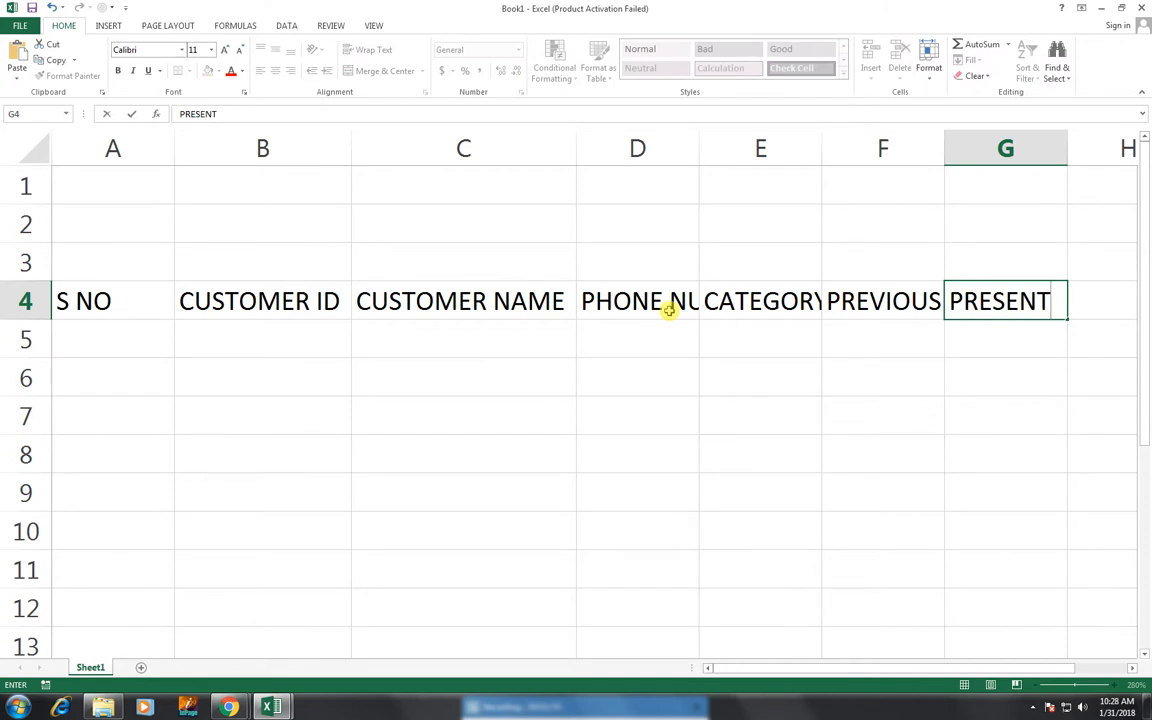
key("ctrl+Return")
key("Tab")
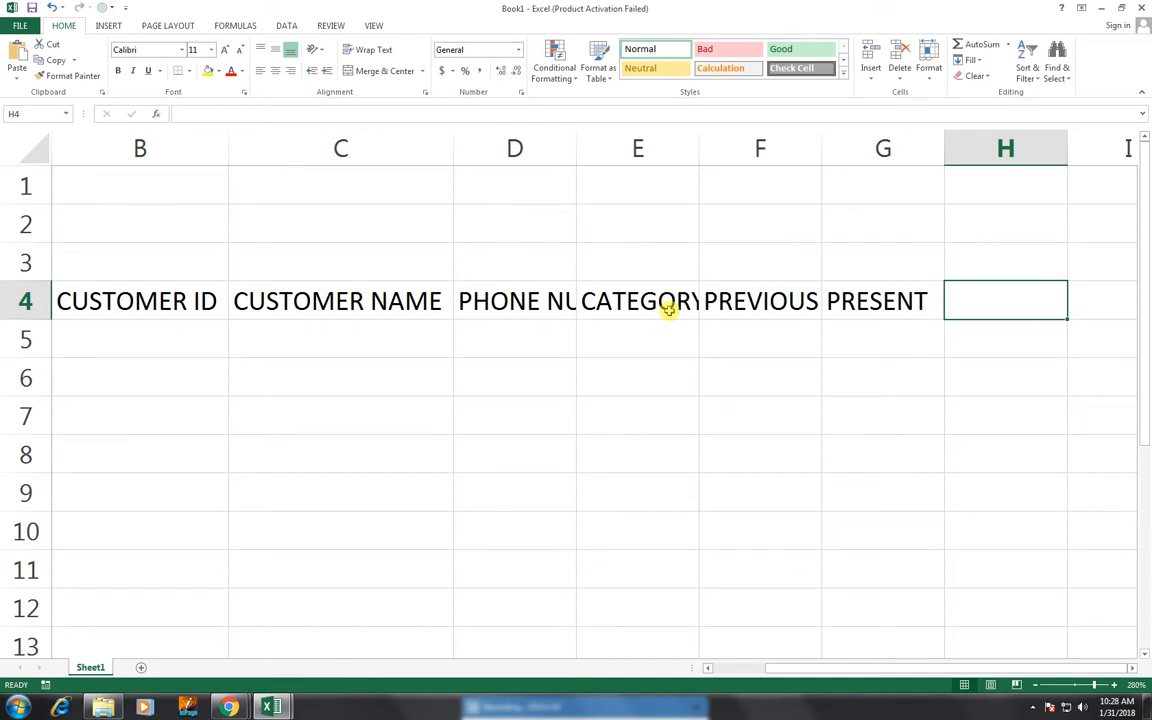
type("TT")
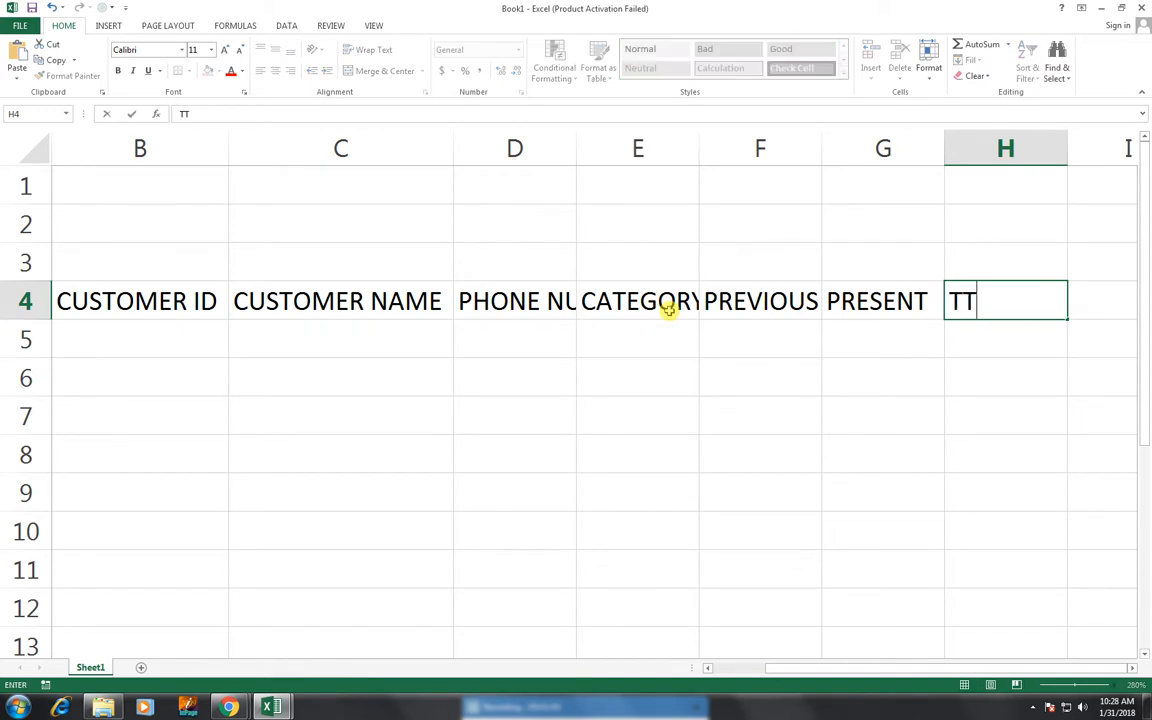
key("BackSpace")
type("OTAL C")
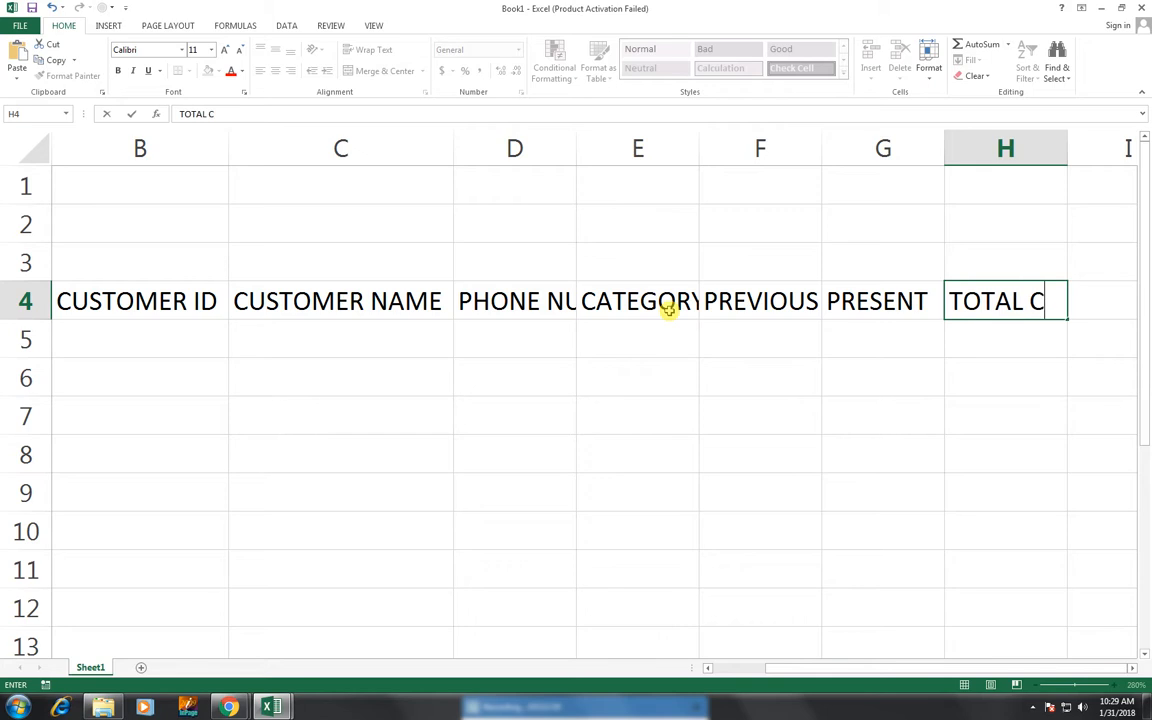
type("ALL")
key("Tab")
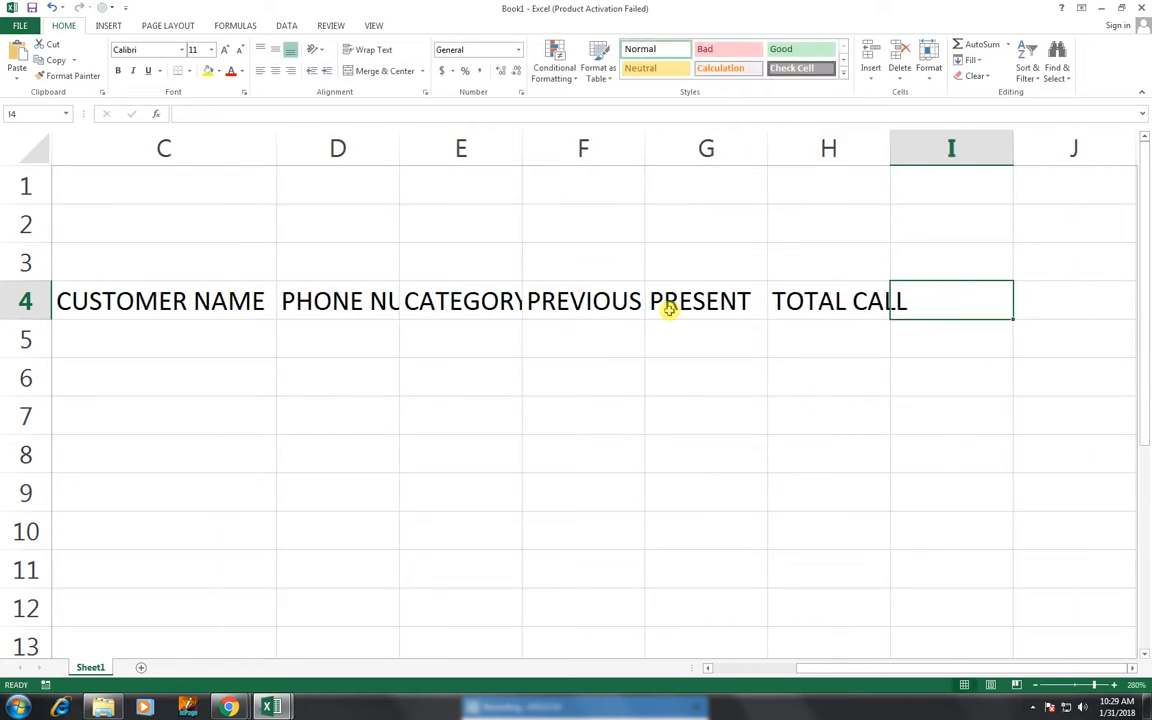
- Add the LINE RENT, NET AMOUNT, TAX and TOTAL AMOUNT headings in I4:L4
type("LINE")
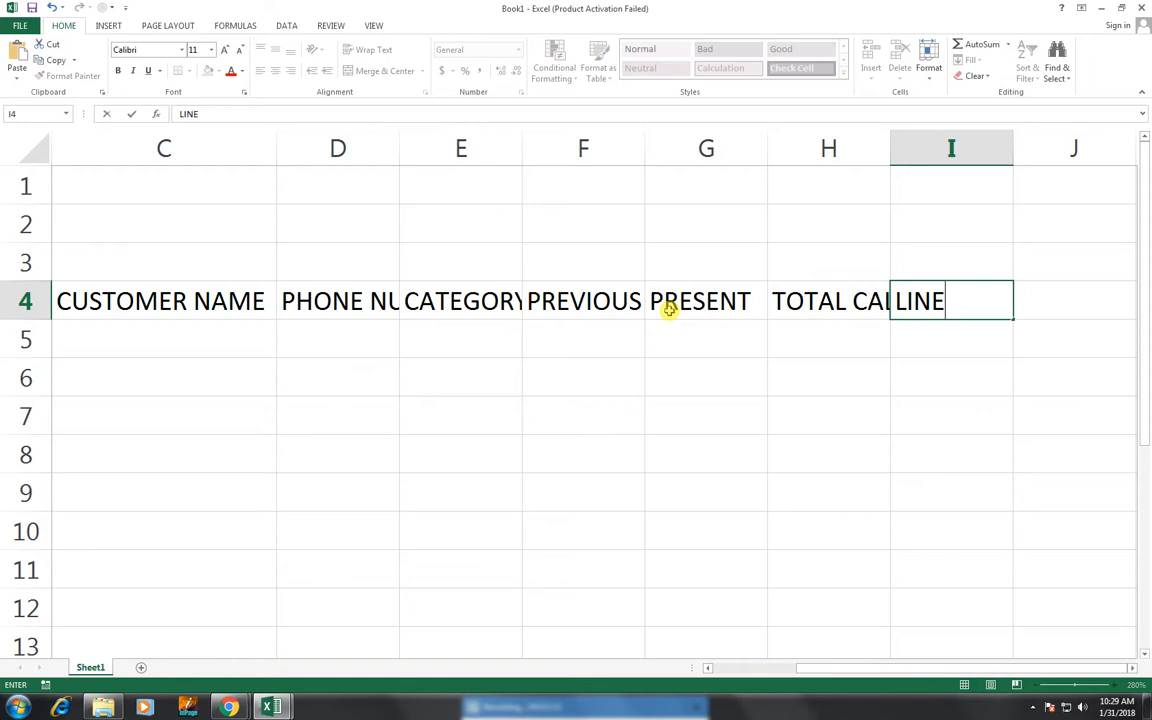
type(" RENT")
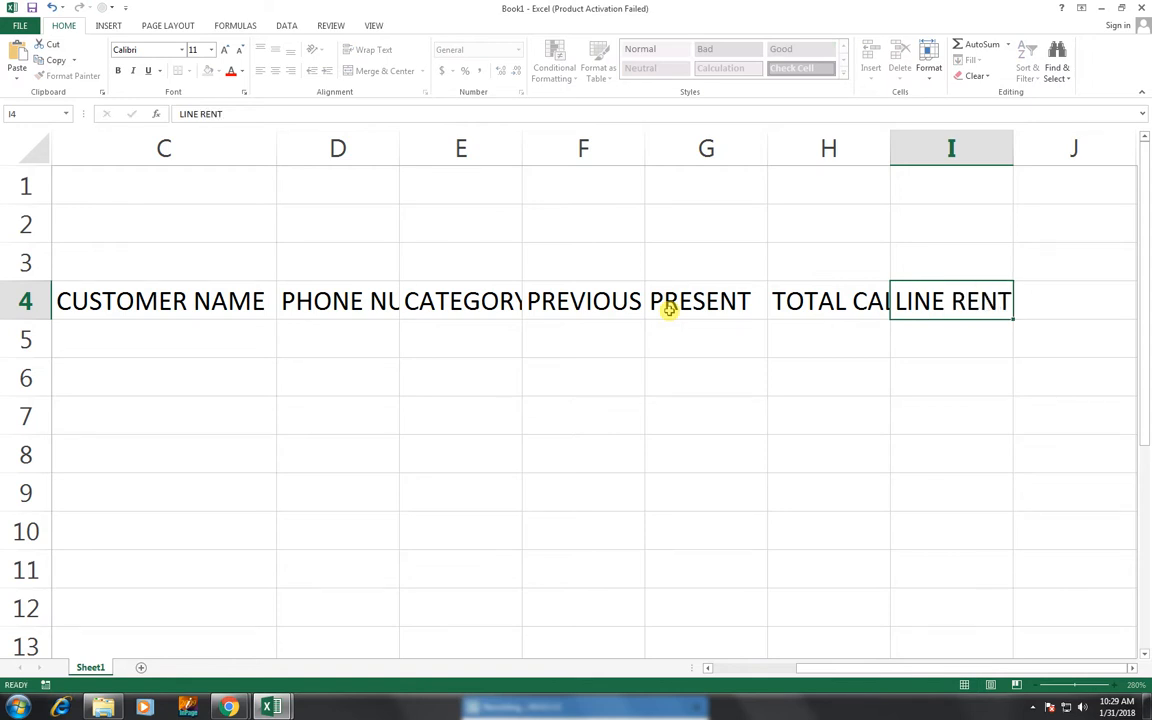
key("Tab")
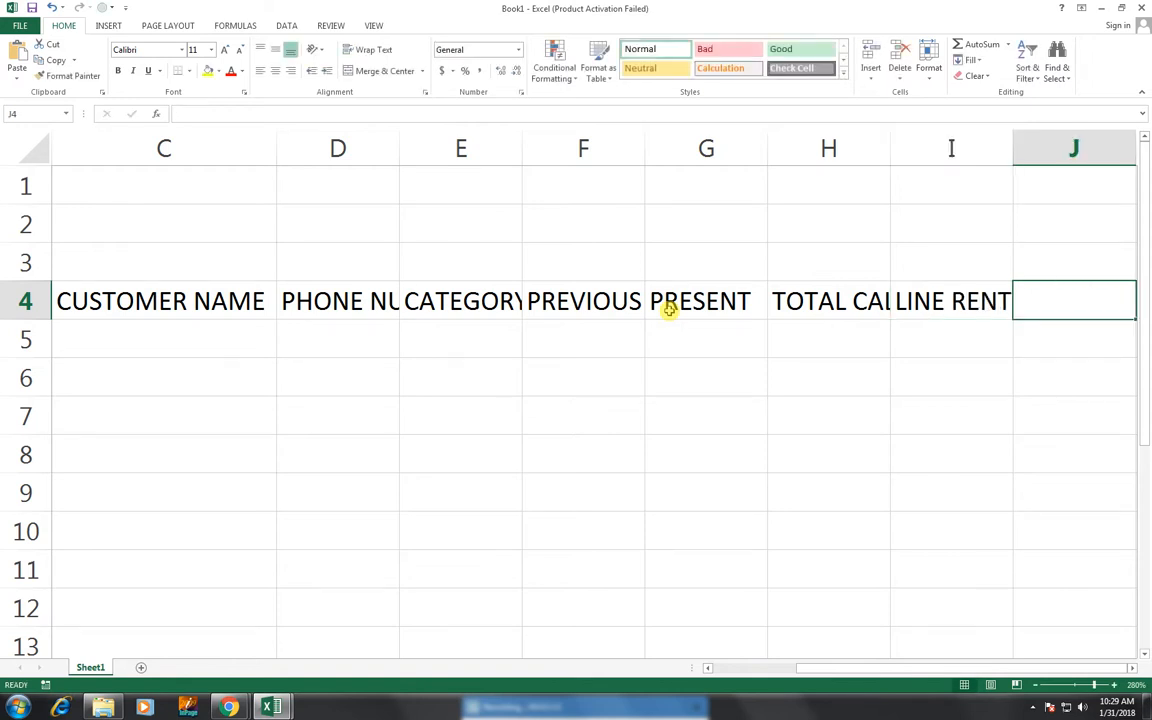
type("N")
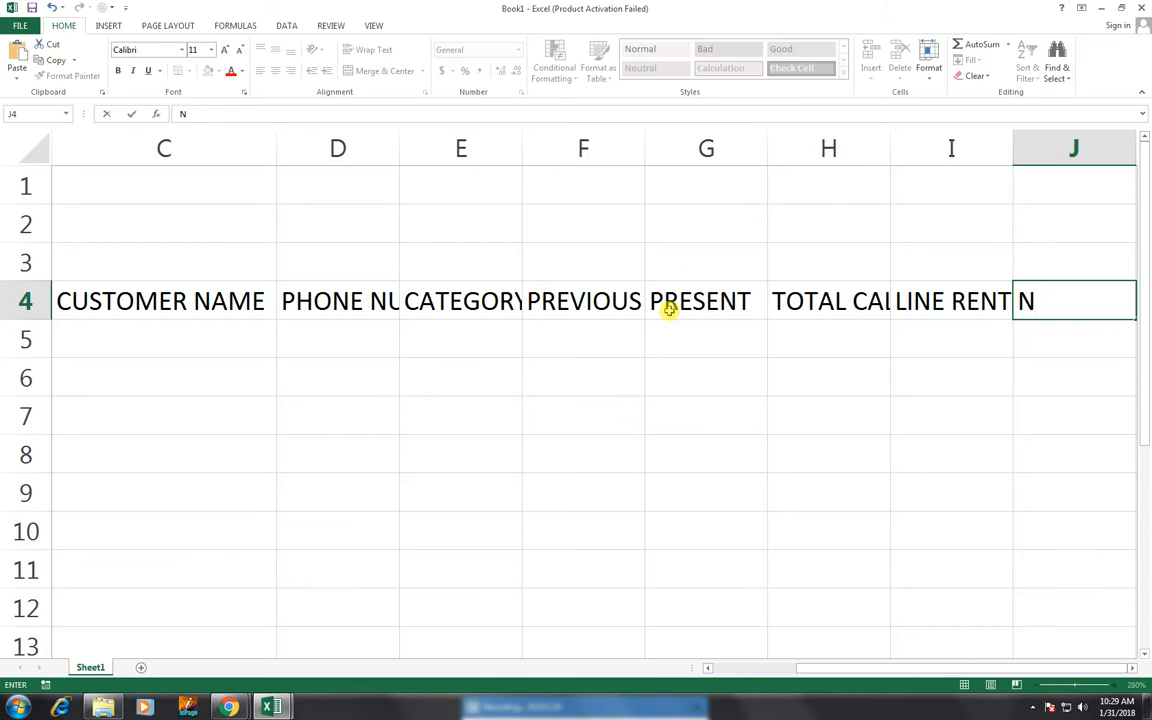
type("ET AMOUNT")
key("Tab")
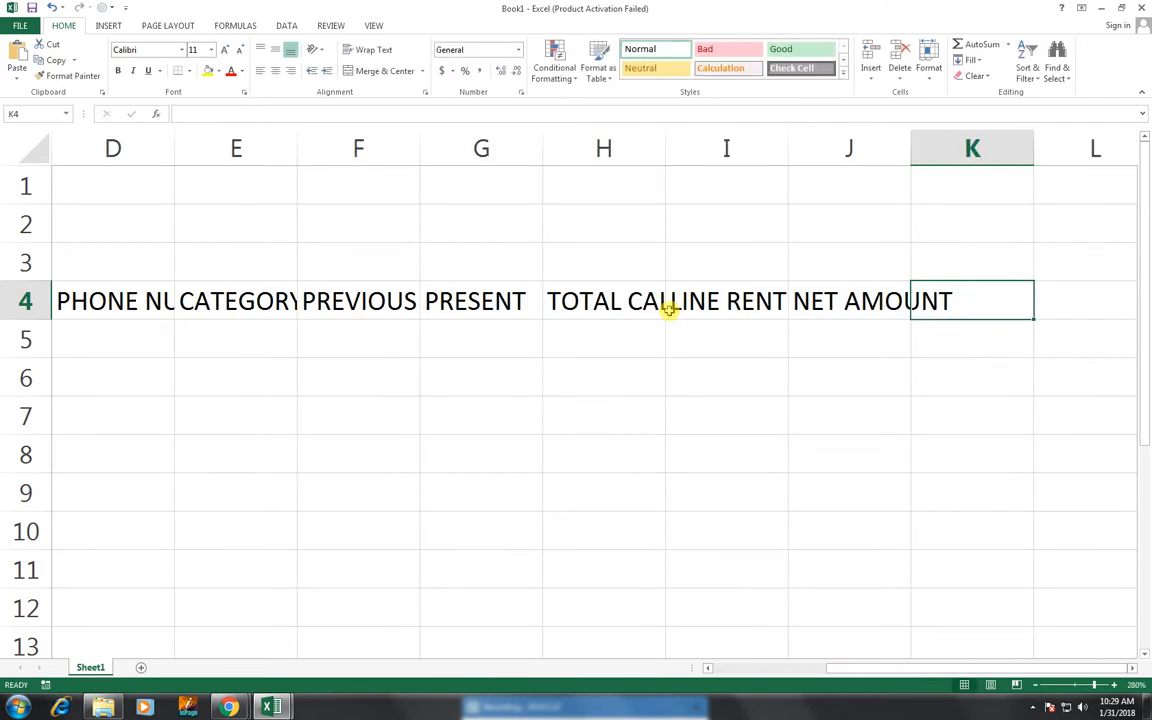
type("TAX")
key("Tab")
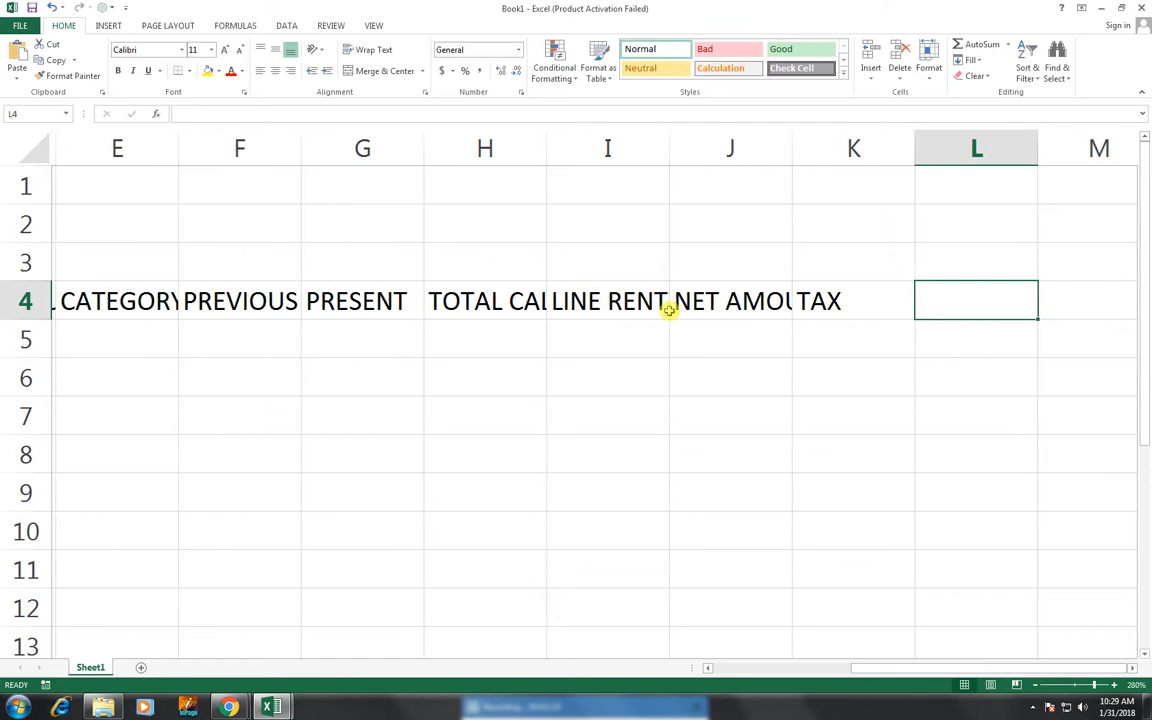
type("TOTAL")
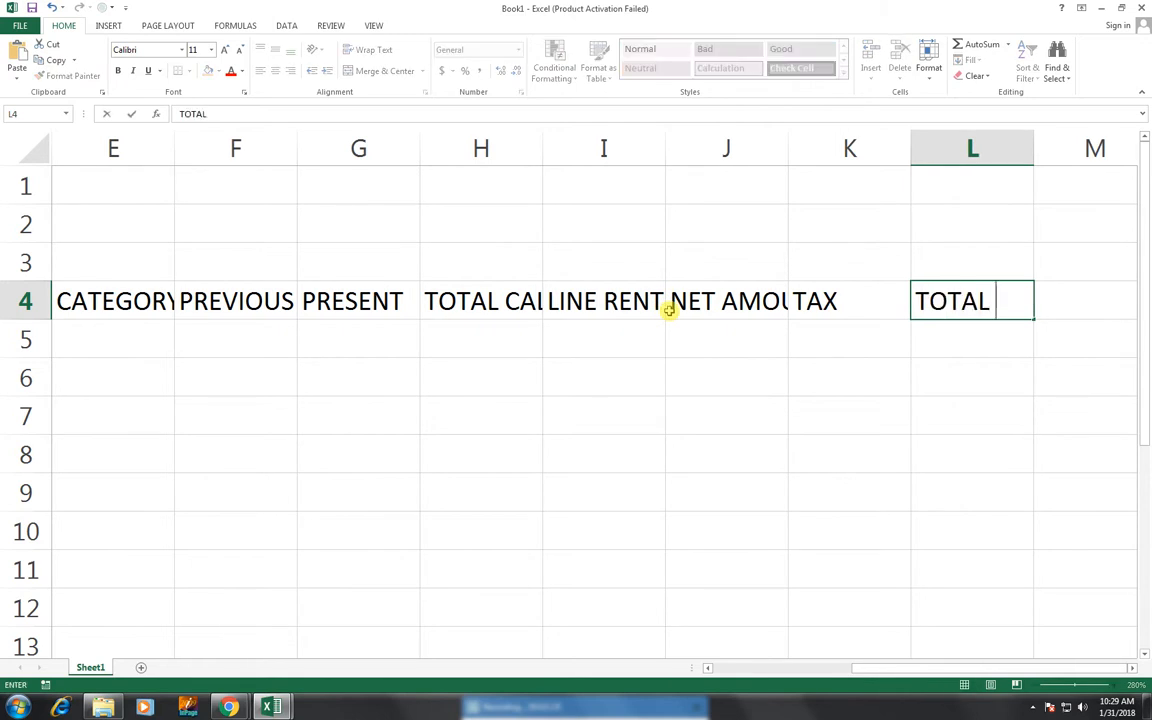
type(" AMOUNT")
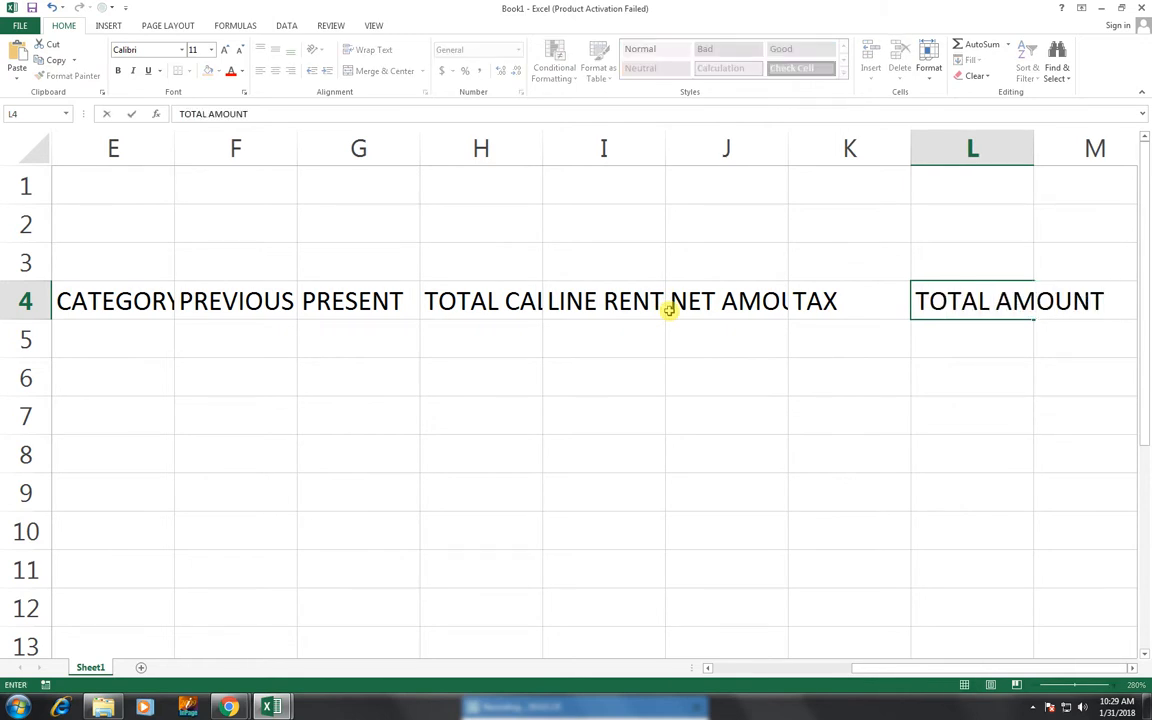
key("Tab")
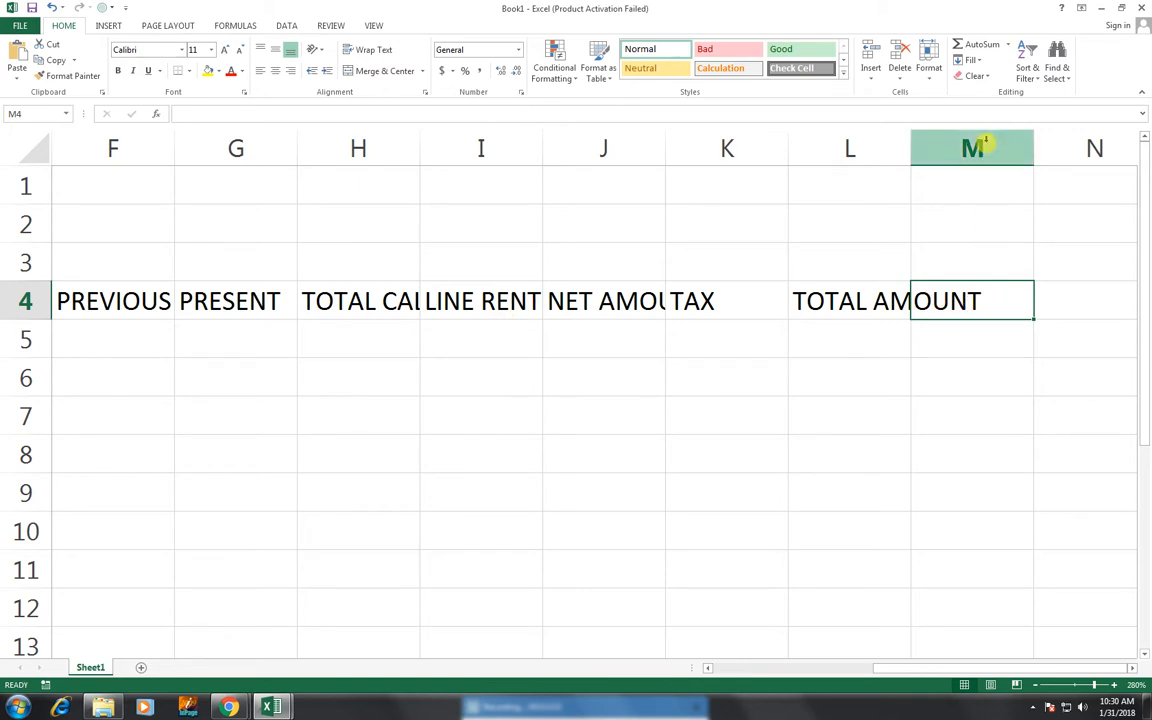
- AutoFit columns A–M to their headings and widen the TAX column further
left_click_drag(985, 145, 82, 135)
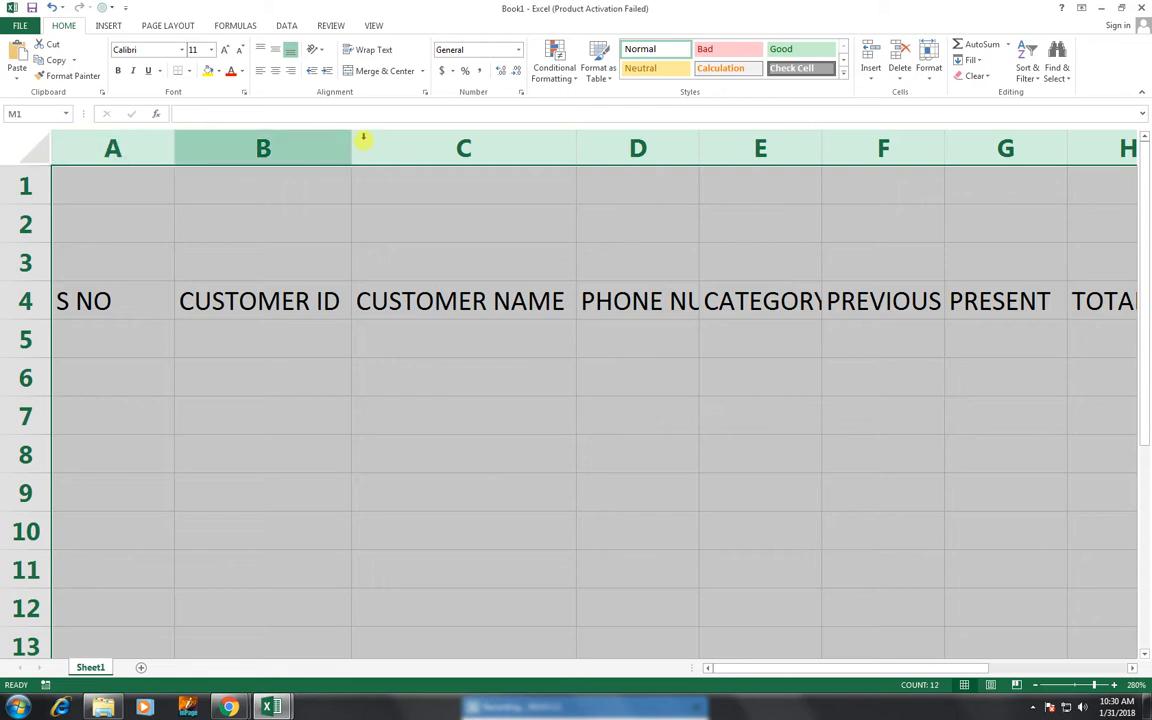
double_click(352, 138)
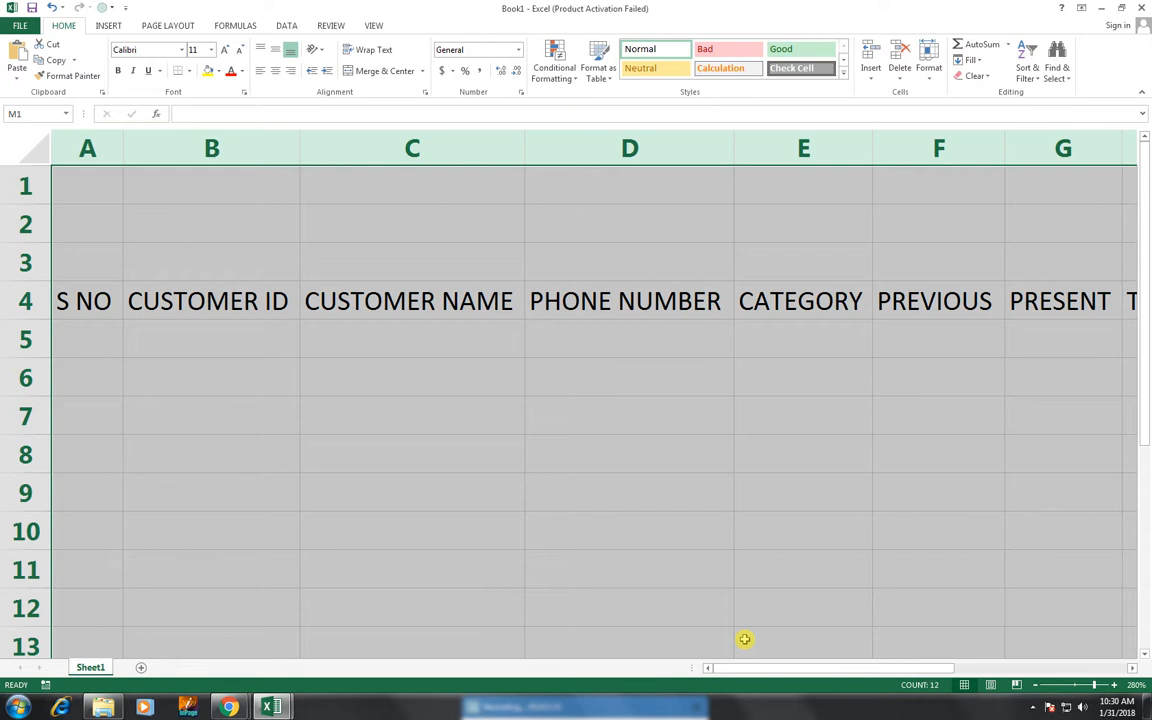
left_click_drag(769, 671, 1003, 645)
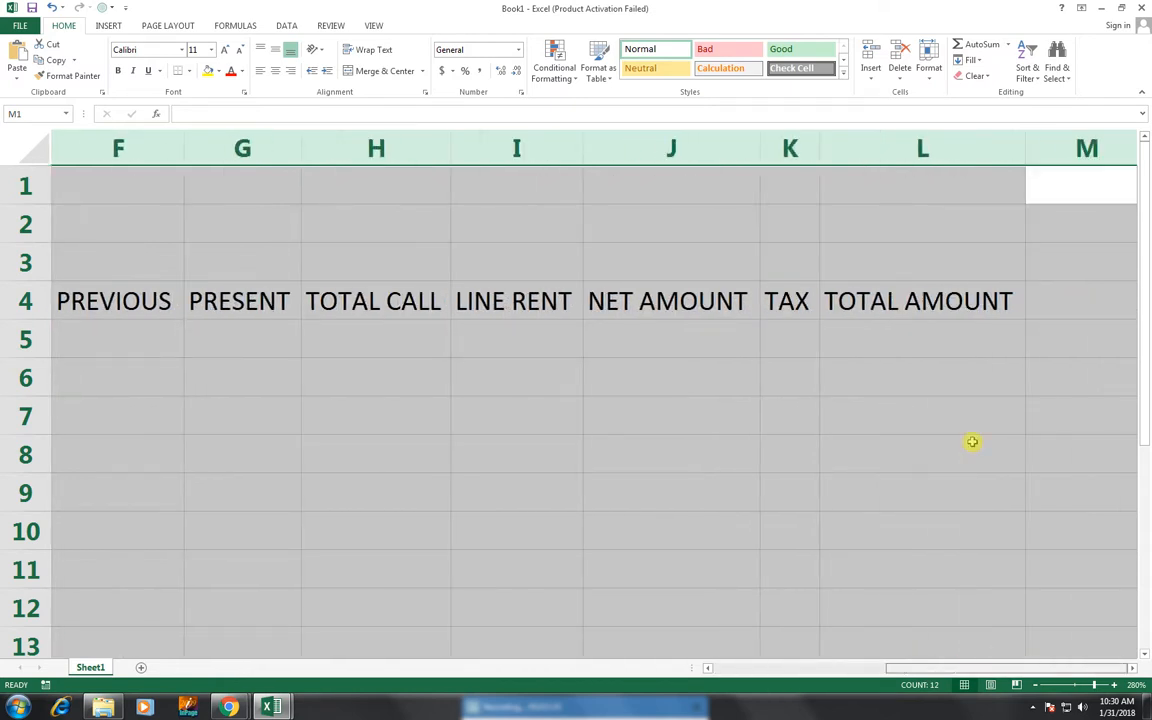
left_click(895, 266)
left_click_drag(820, 148, 863, 150)
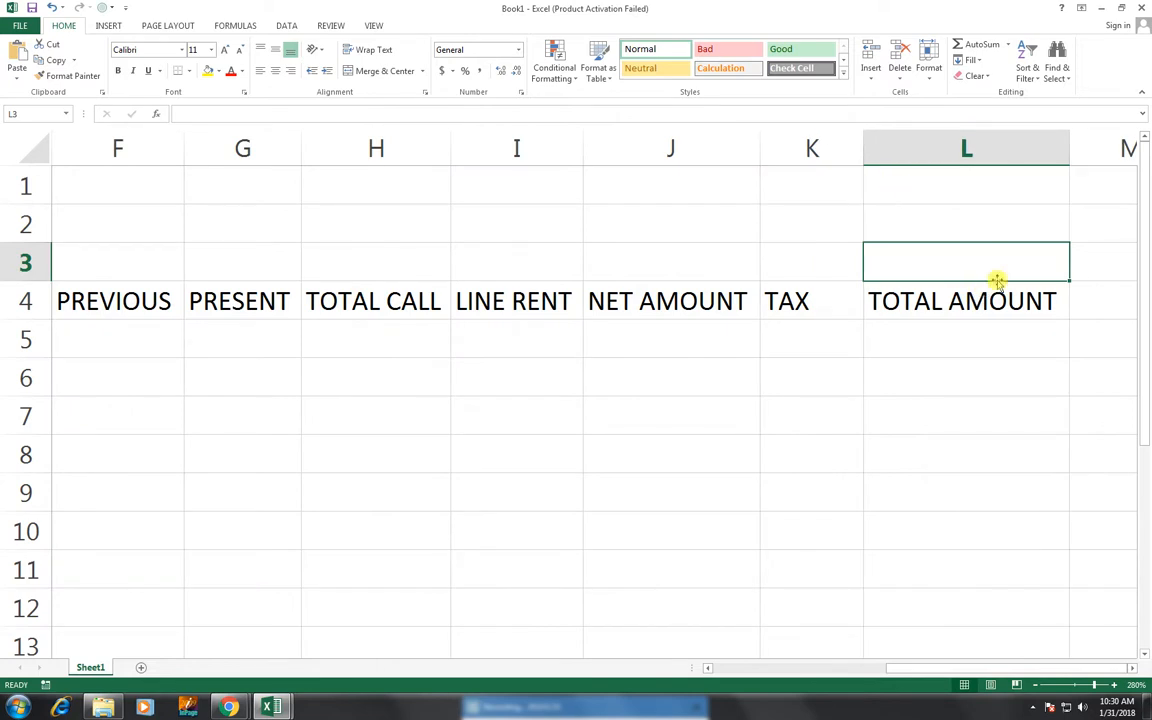
left_click_drag(1028, 190, 16, 590)
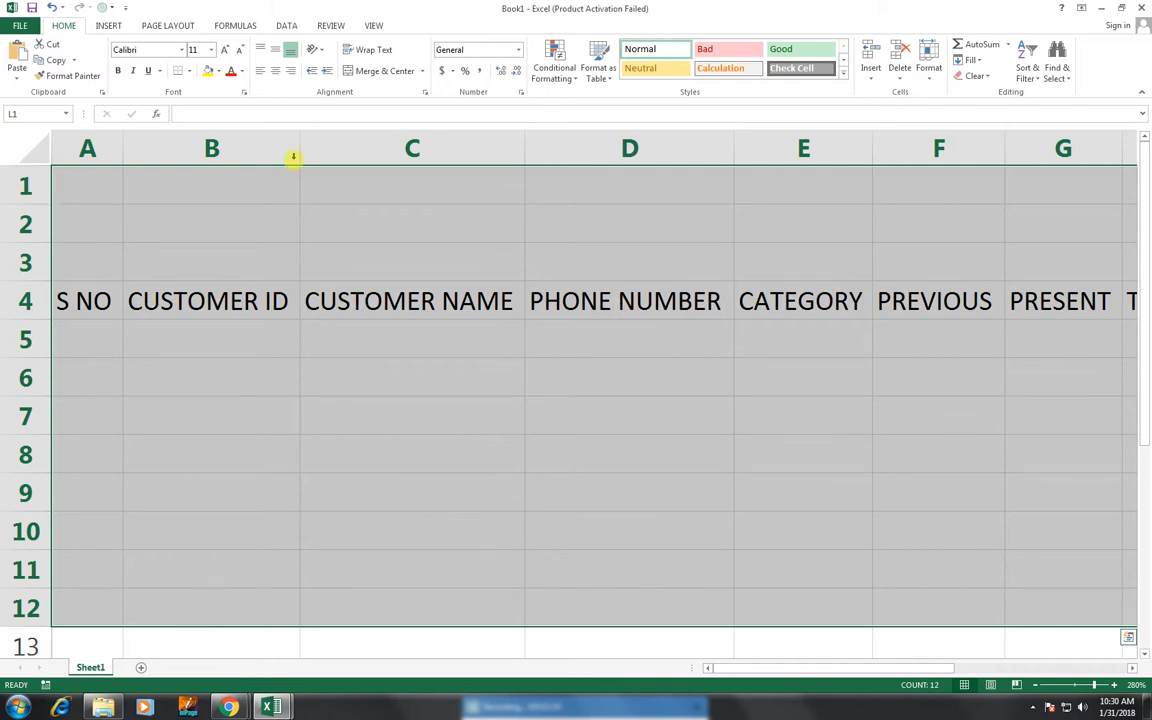
- Use View > Zoom to Selection so columns A–L fill the window
left_click(373, 24)
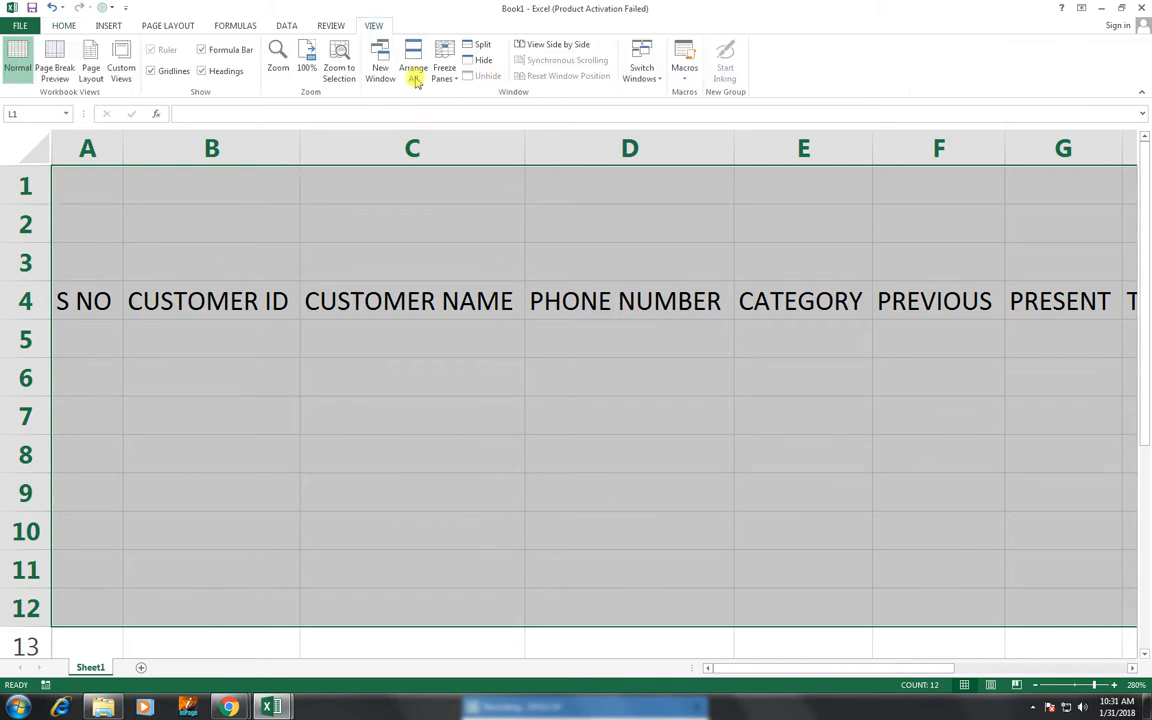
left_click(345, 72)
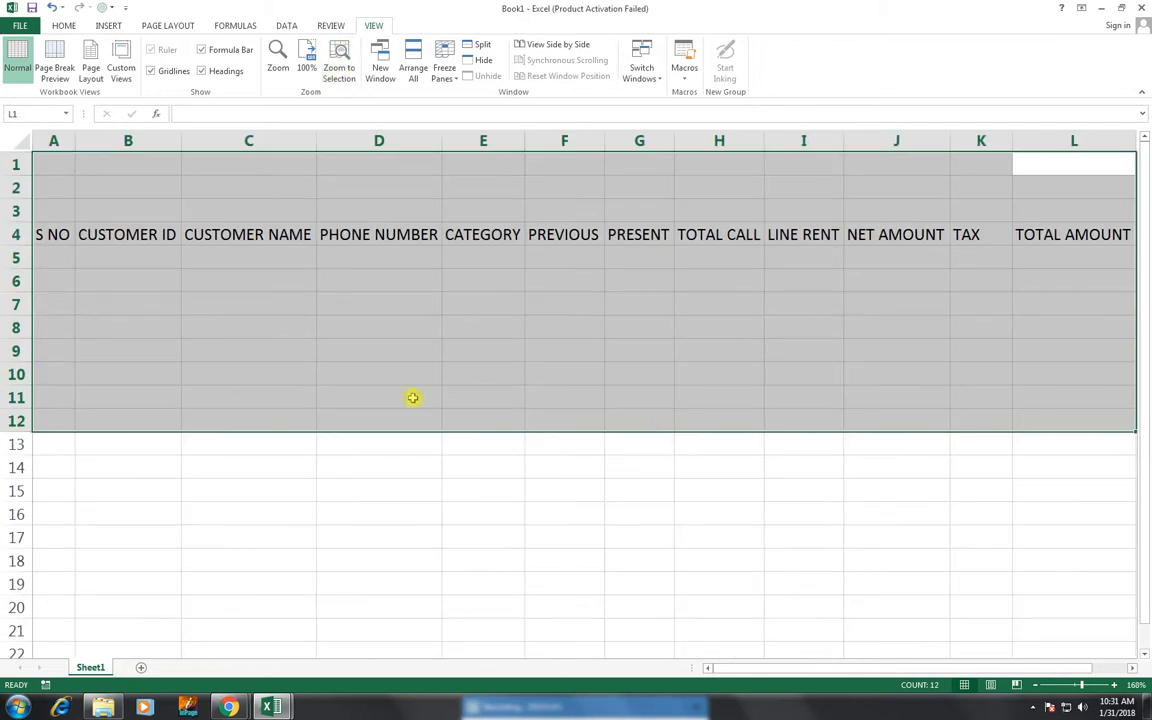
left_click(57, 26)
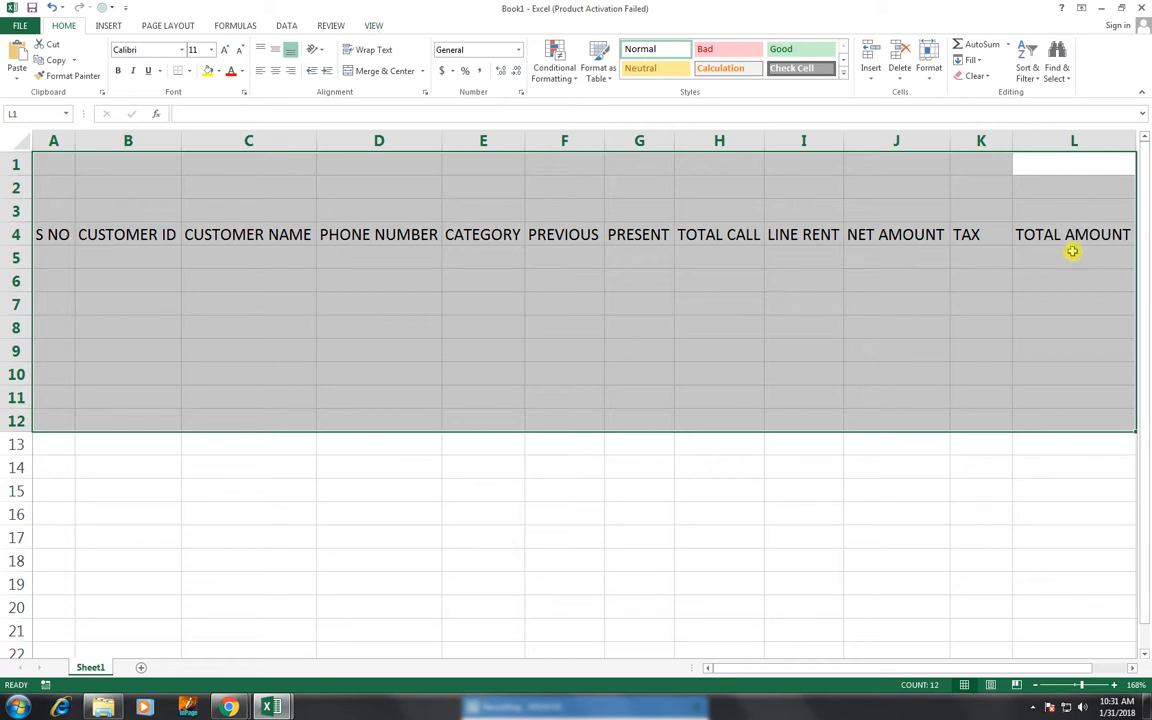
- Shift the headings from row 4 to row 5, then widen columns E (CATEGORY) and F (PREVIOUS)
left_click(16, 234)
left_click_drag(18, 246, 15, 267)
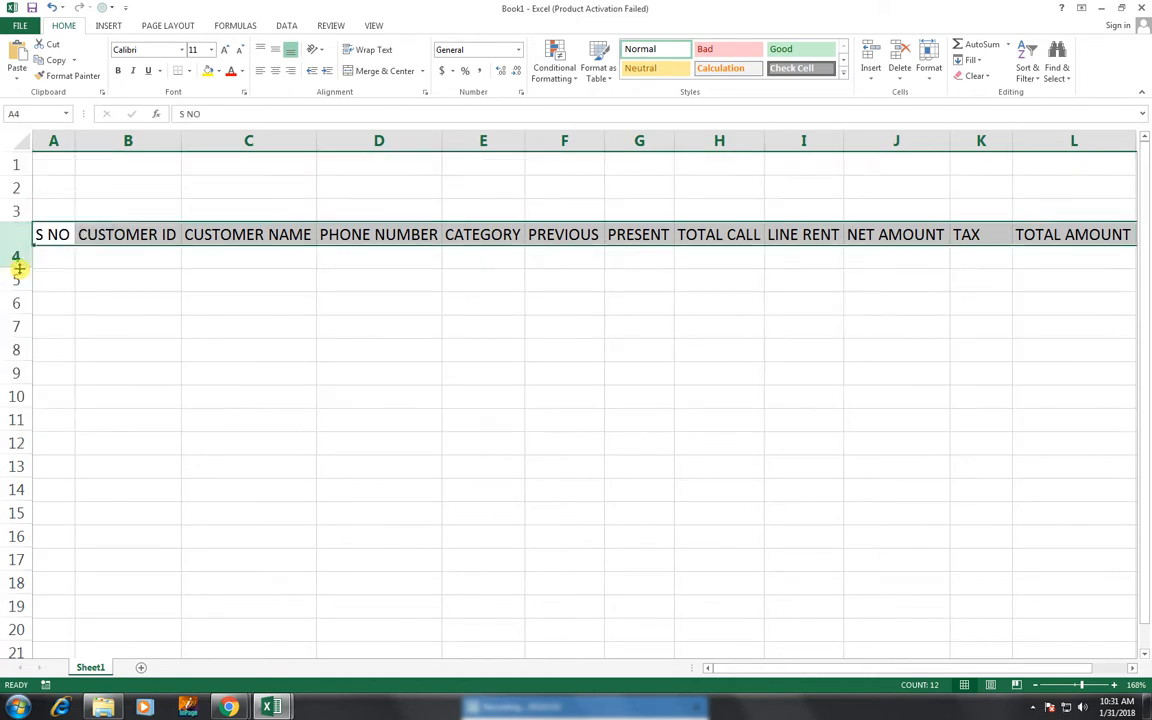
key("ctrl+z")
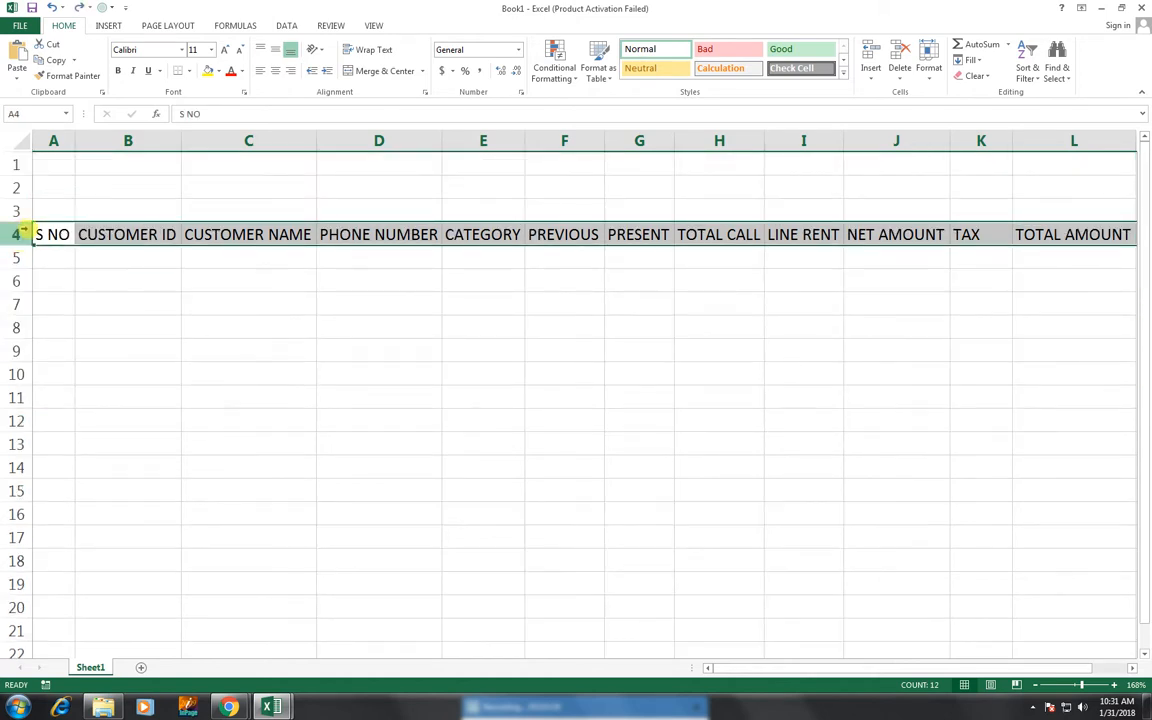
left_click_drag(54, 246, 18, 279)
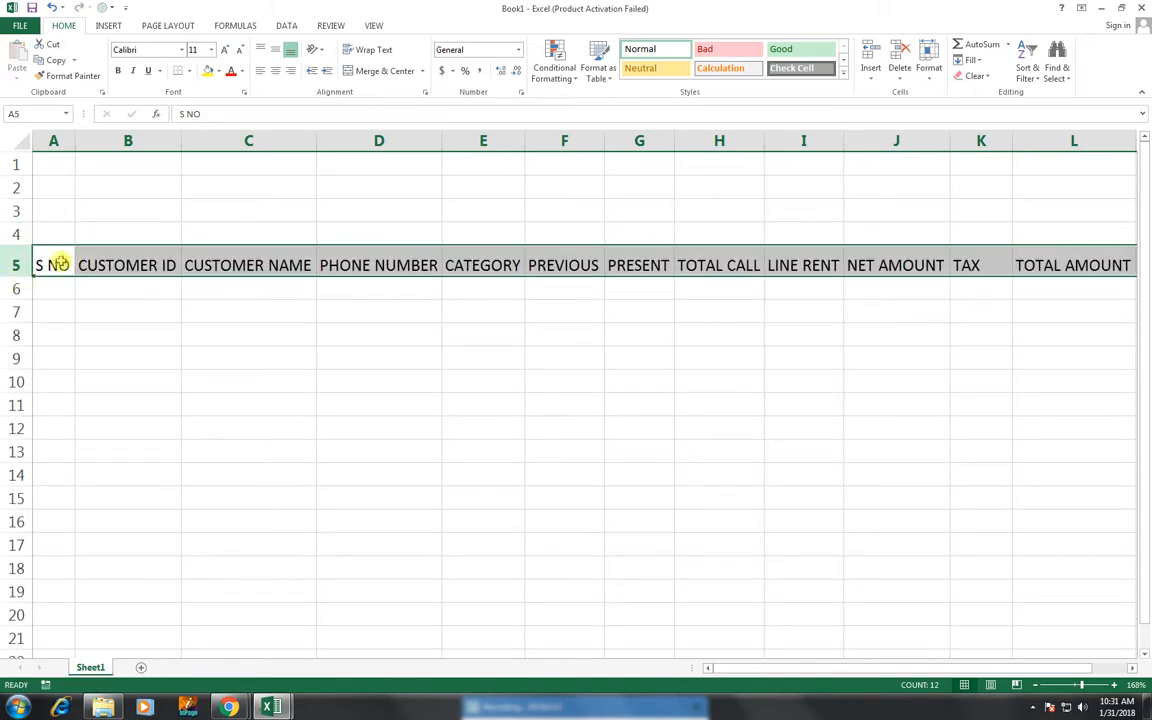
left_click(16, 263)
left_click_drag(524, 144, 538, 146)
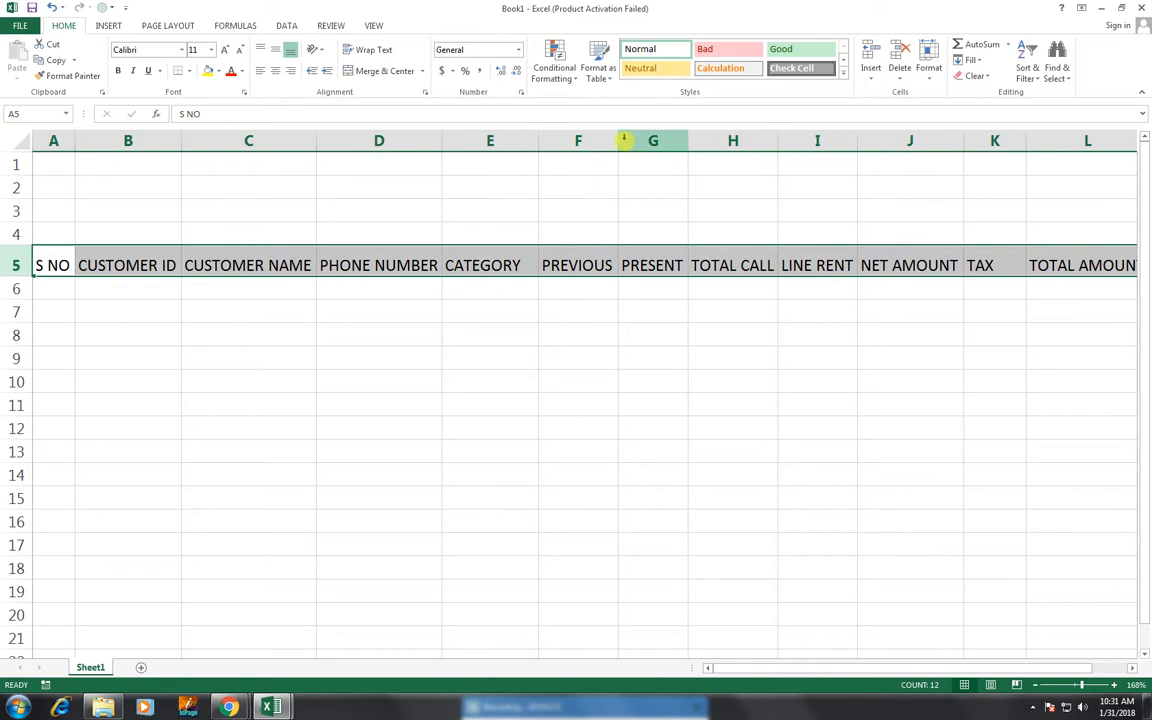
left_click_drag(619, 141, 634, 141)
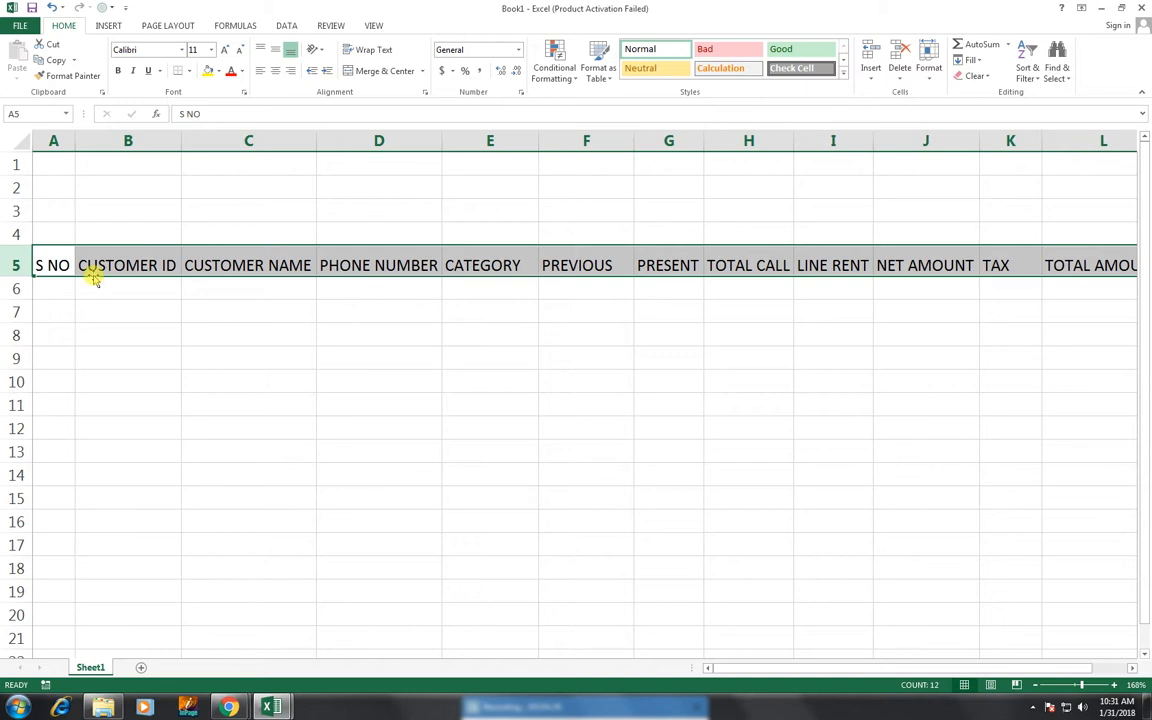
- Number the S NO column 1 to 10 in A6:A15 using the fill handle
left_click(48, 287)
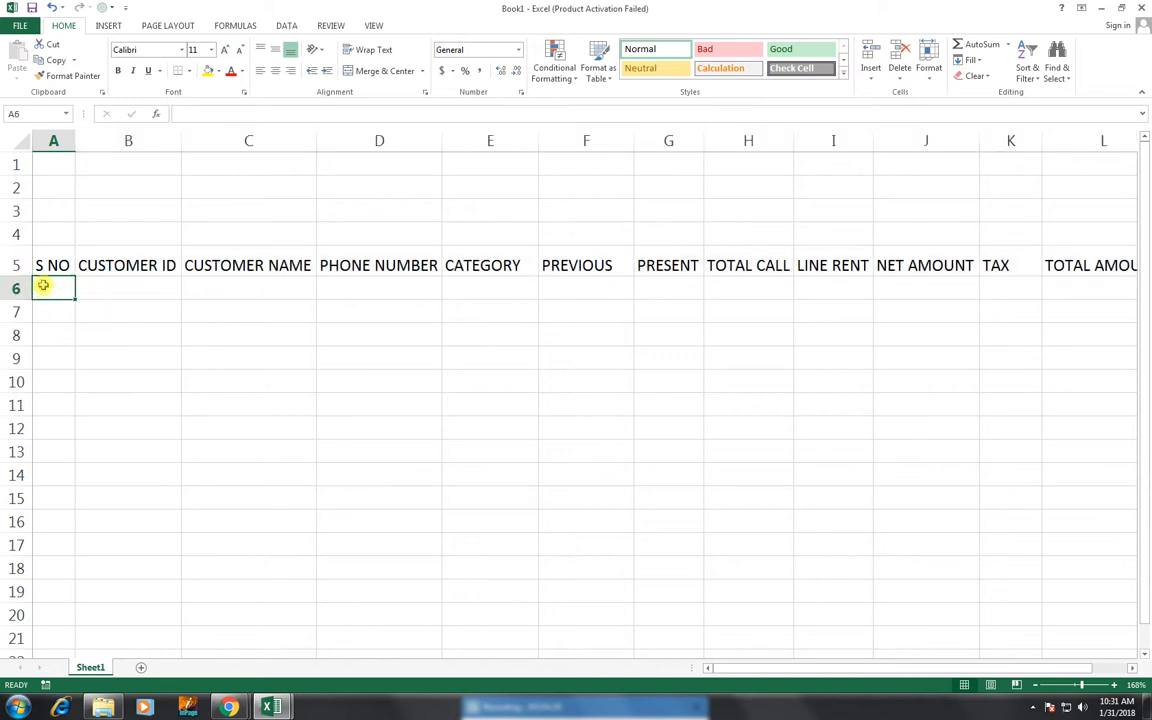
type("1")
key("Return")
left_click(69, 288)
left_click_drag(75, 298, 72, 501)
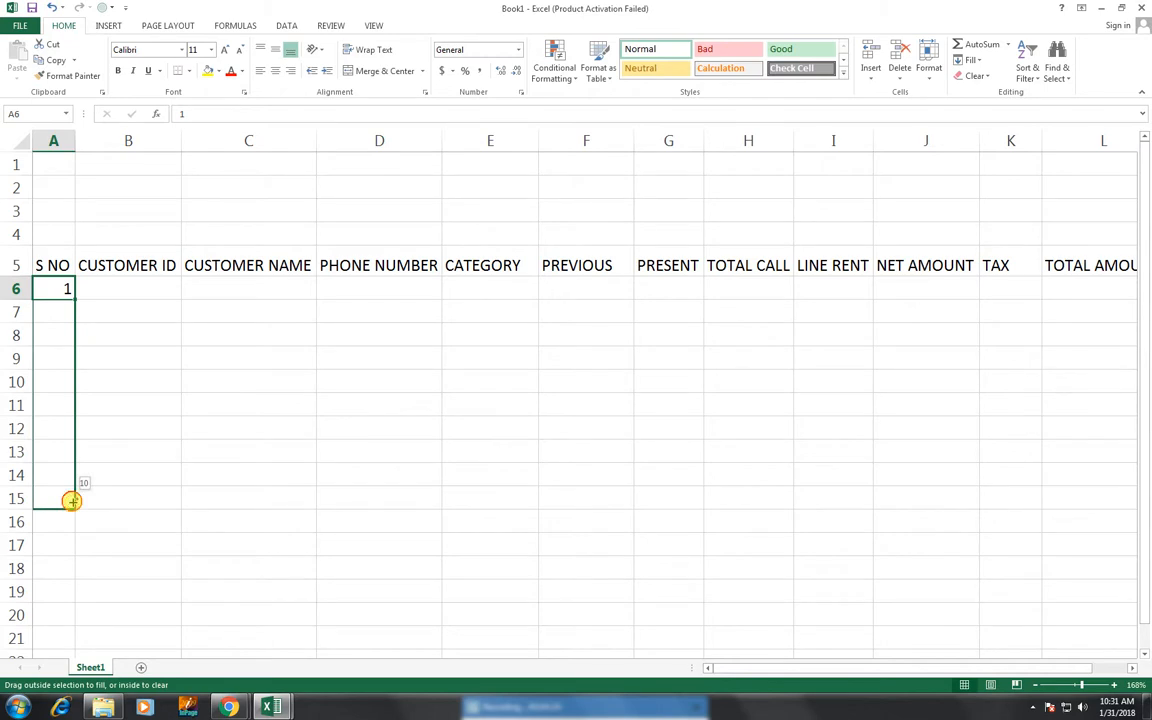
left_click_drag(72, 501, 72, 501)
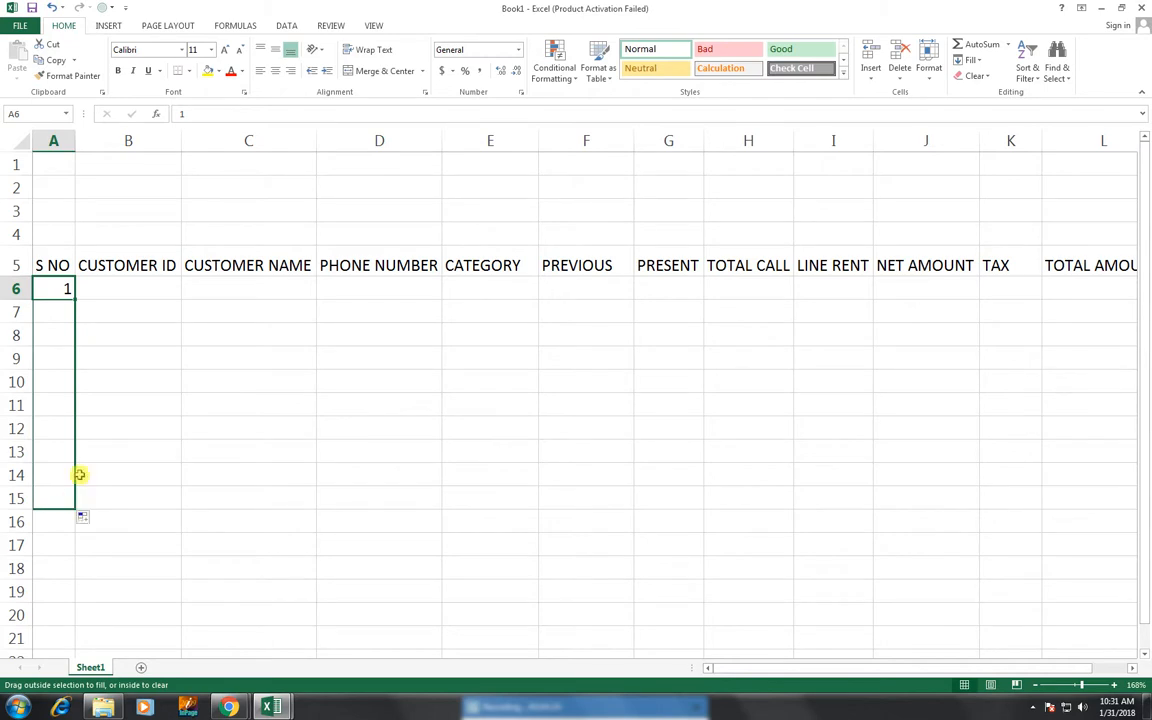
- Fill B6:B15 with customer IDs MN-1023 through MN-1032
left_click(141, 288)
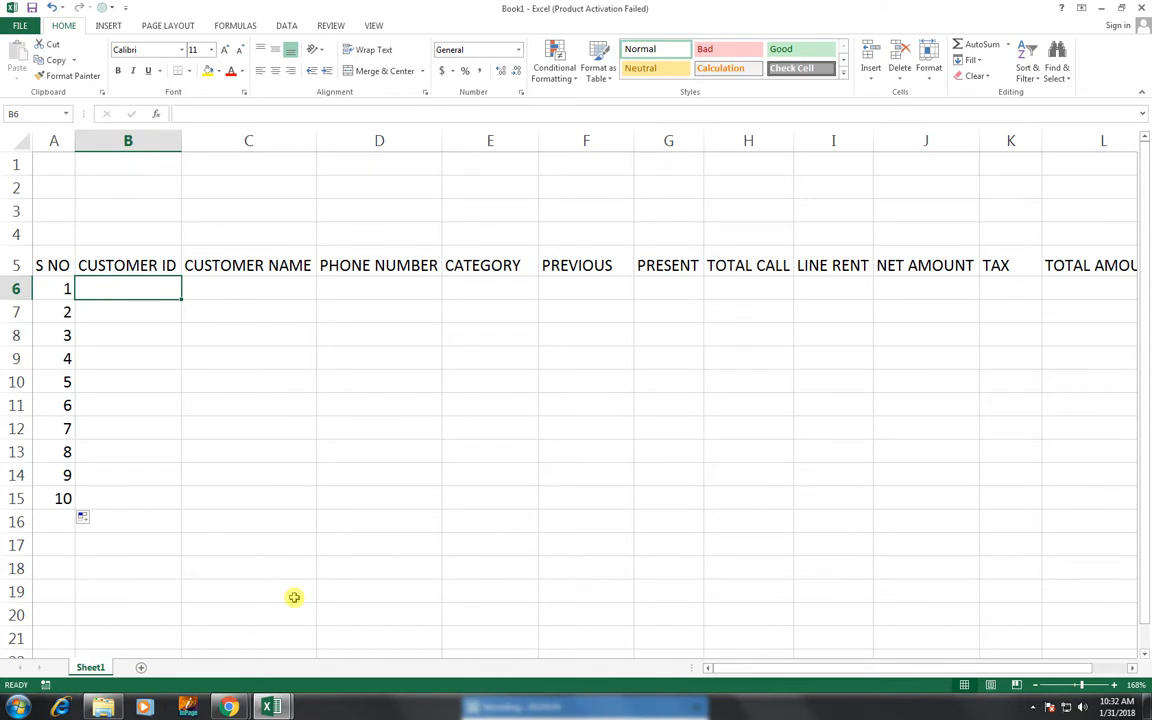
type("MN-1023")
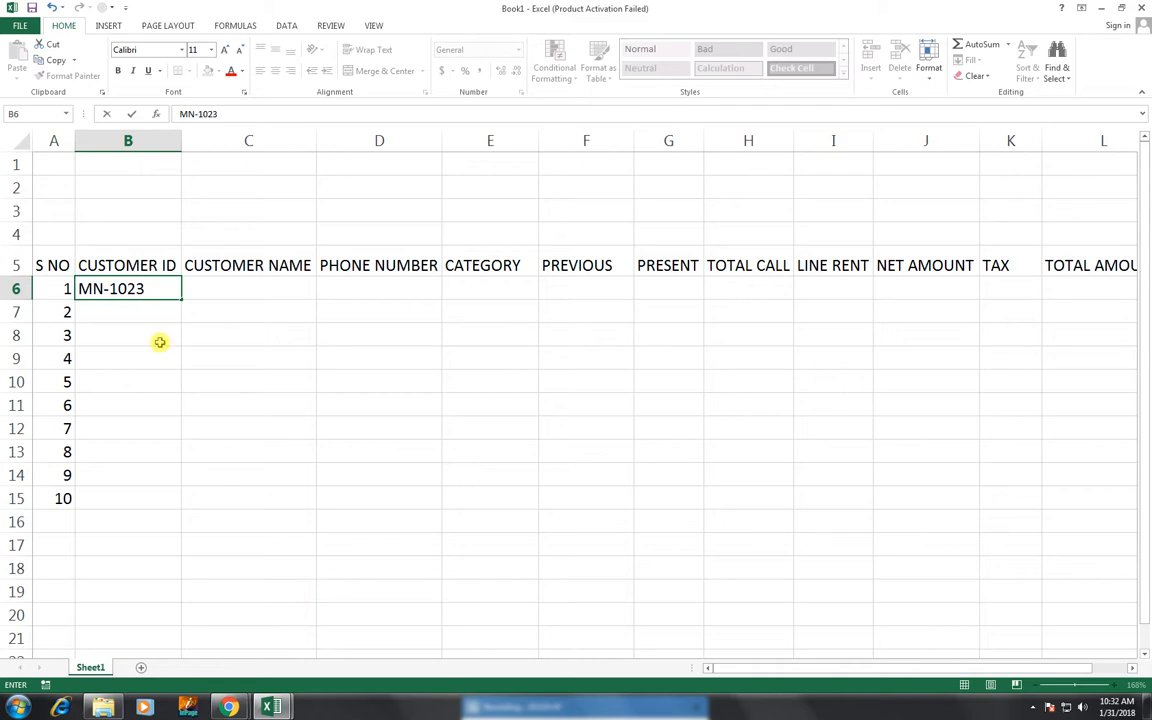
left_click(195, 307)
left_click(158, 289)
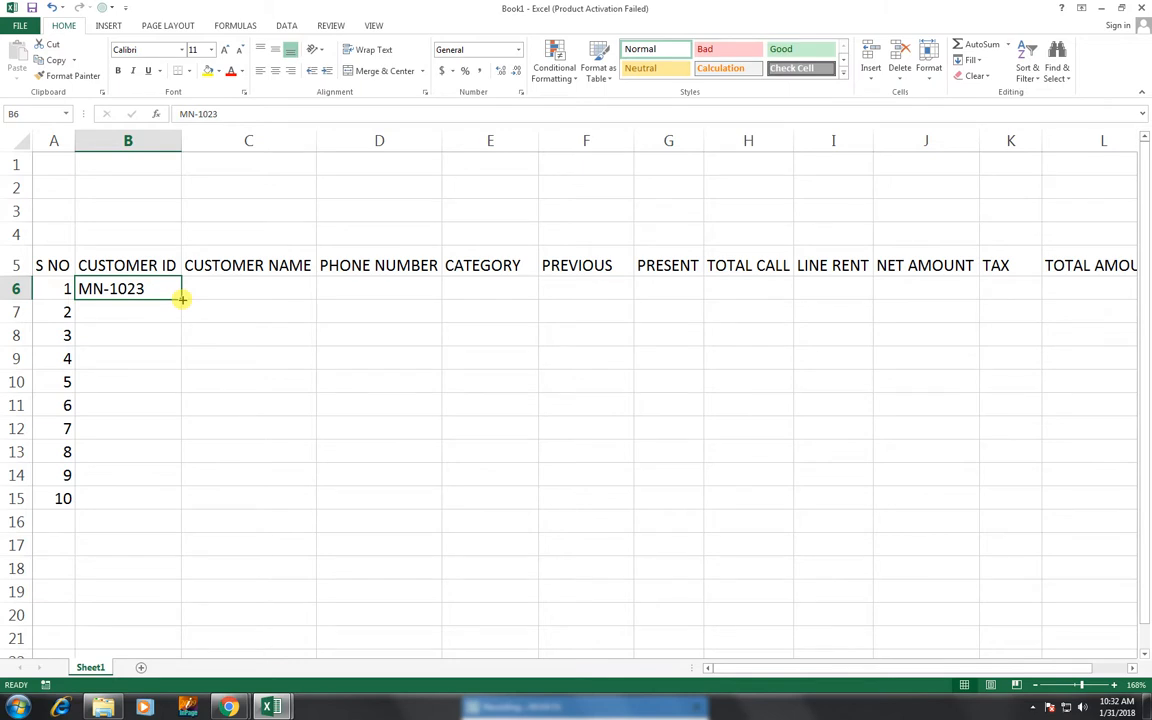
left_click_drag(182, 298, 189, 512)
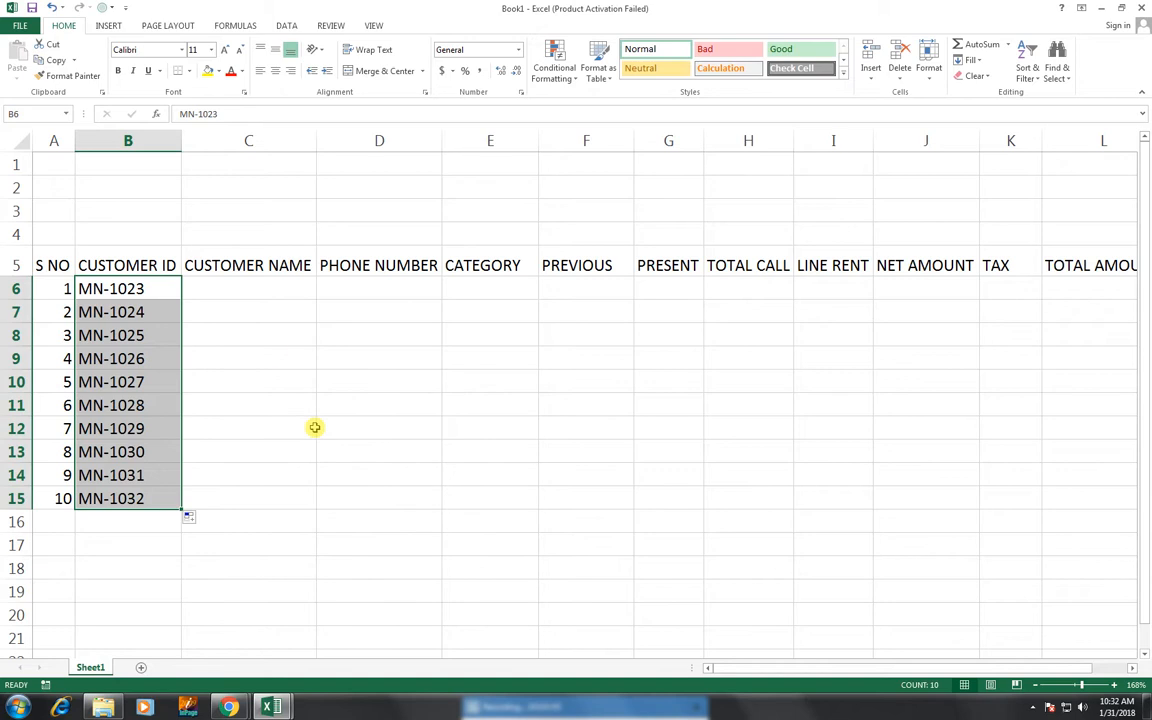
left_click(258, 295)
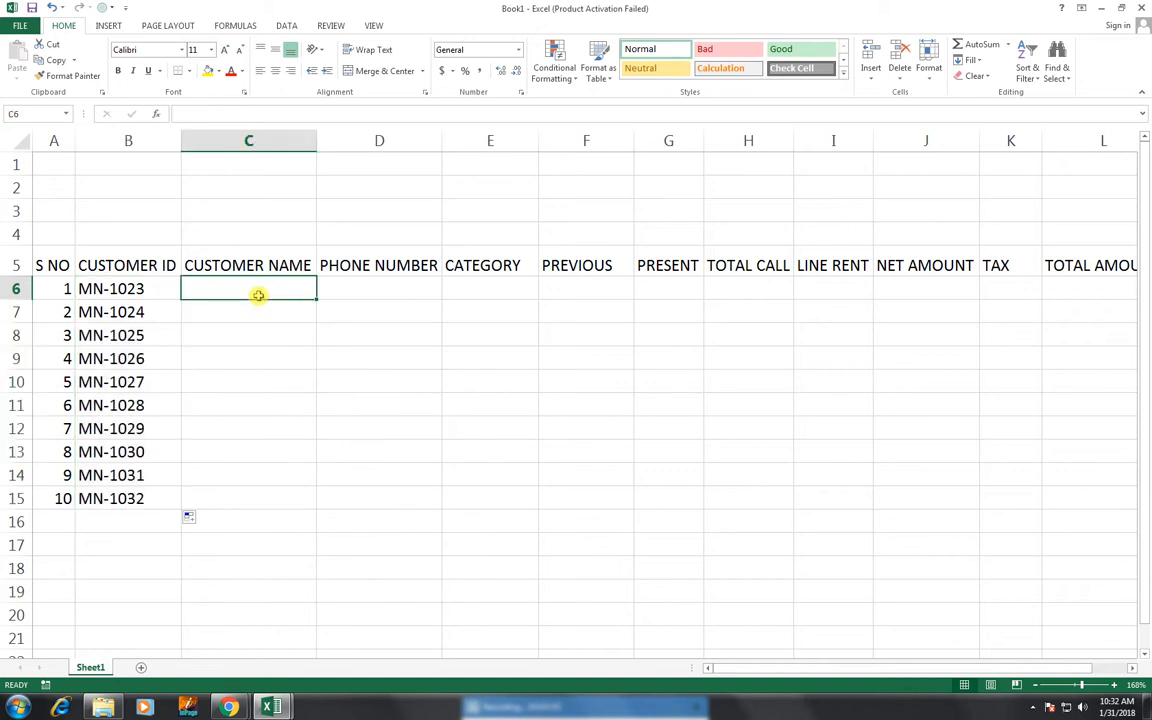
- Fill C6:C15 with ten customer names from a custom list, then switch to Chrome's YouTube page
type("RAZA")
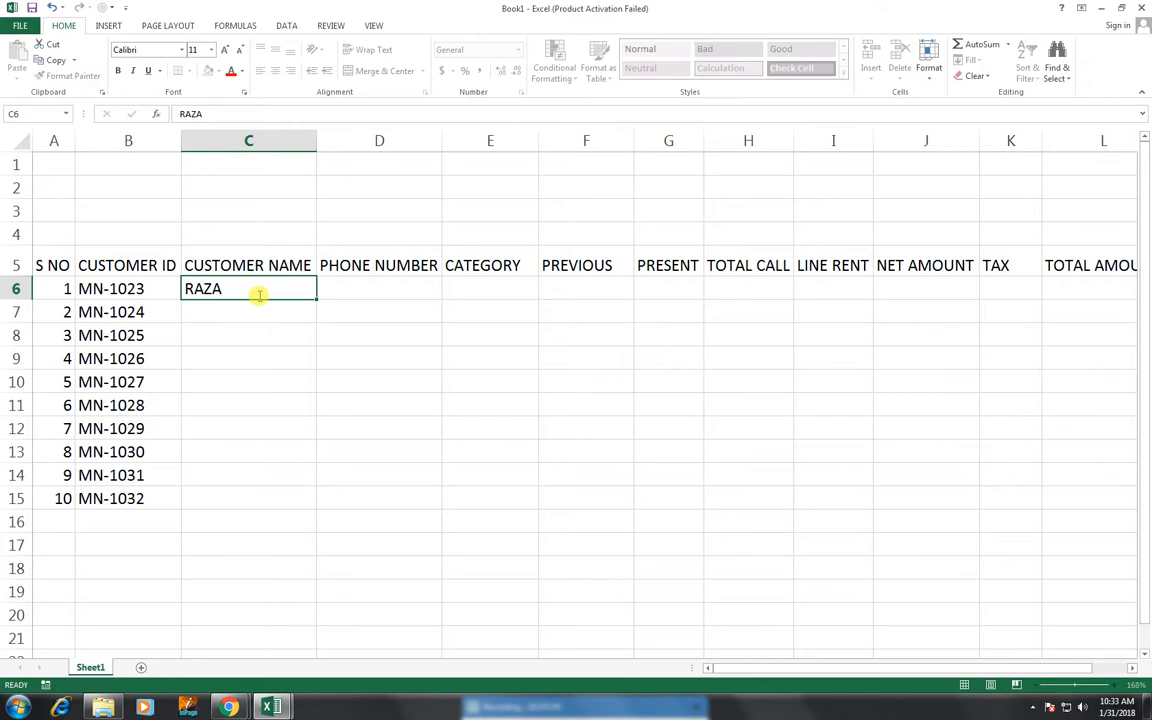
key("Return")
left_click_drag(258, 265, 318, 497)
left_click(305, 294)
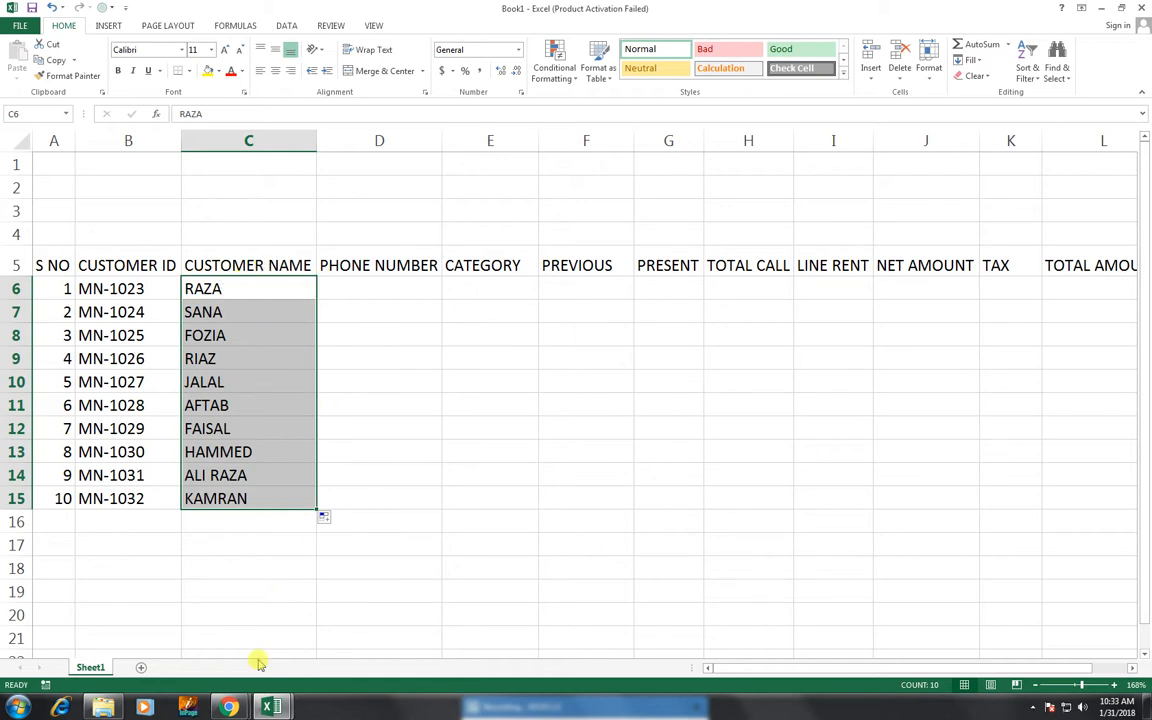
left_click(232, 706)
left_click(298, 592)
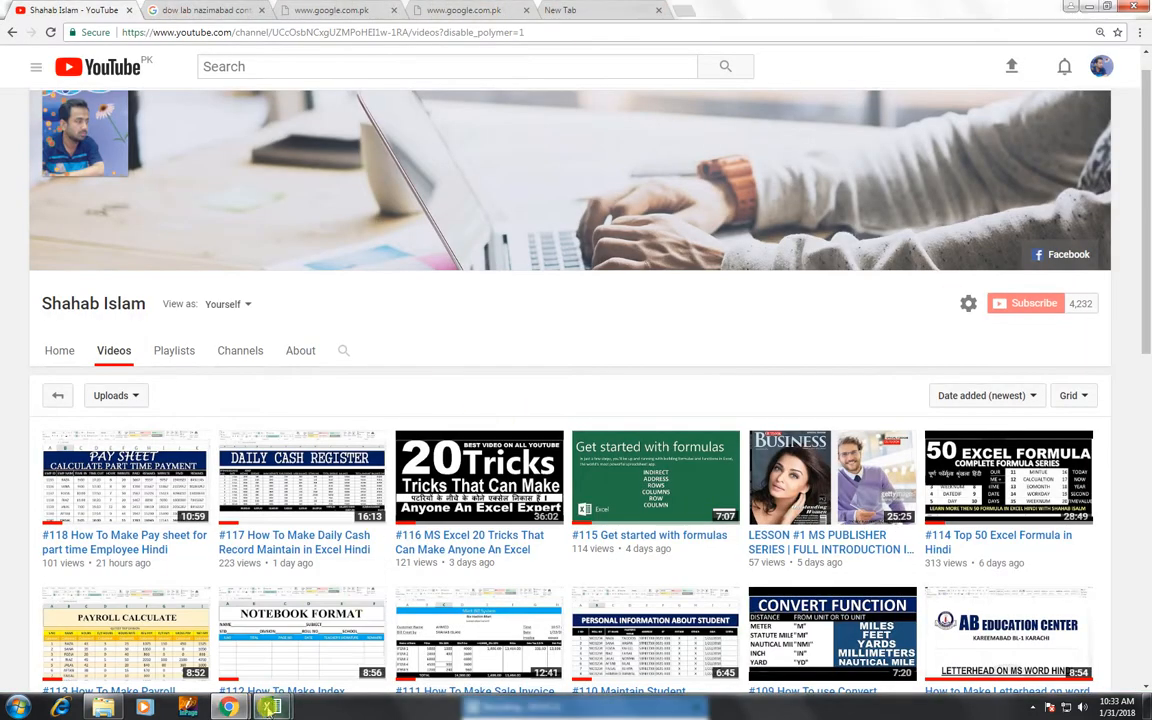
mouse_move(271, 708)
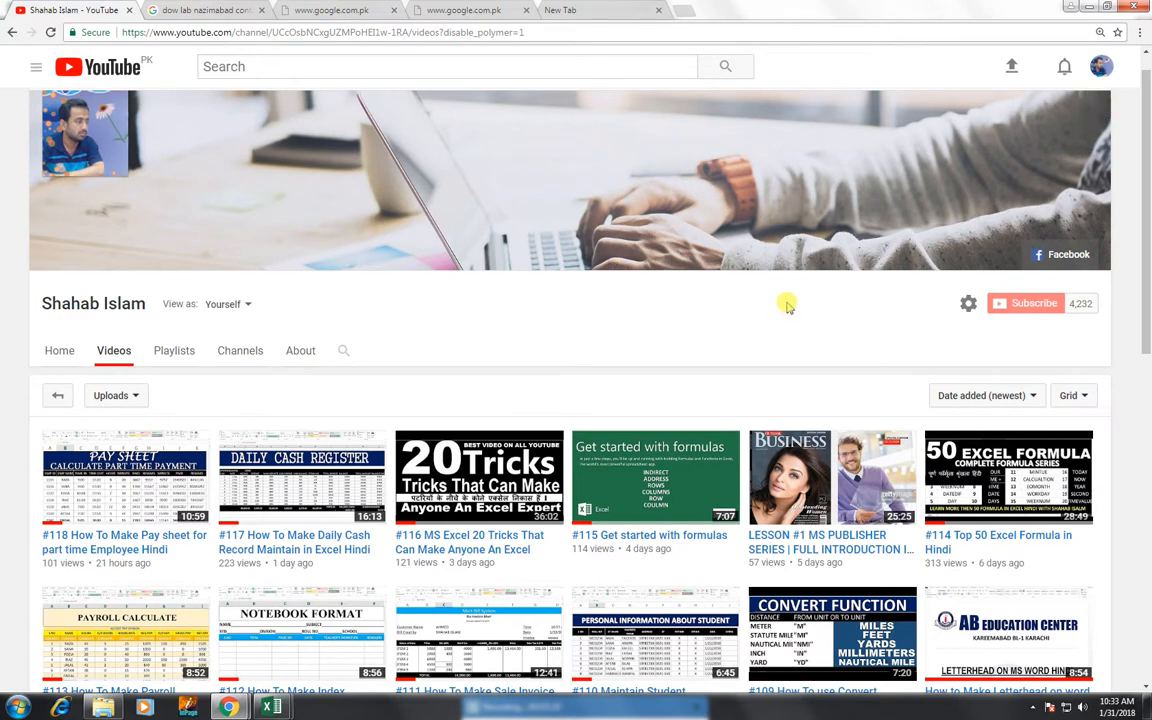
left_click(340, 352)
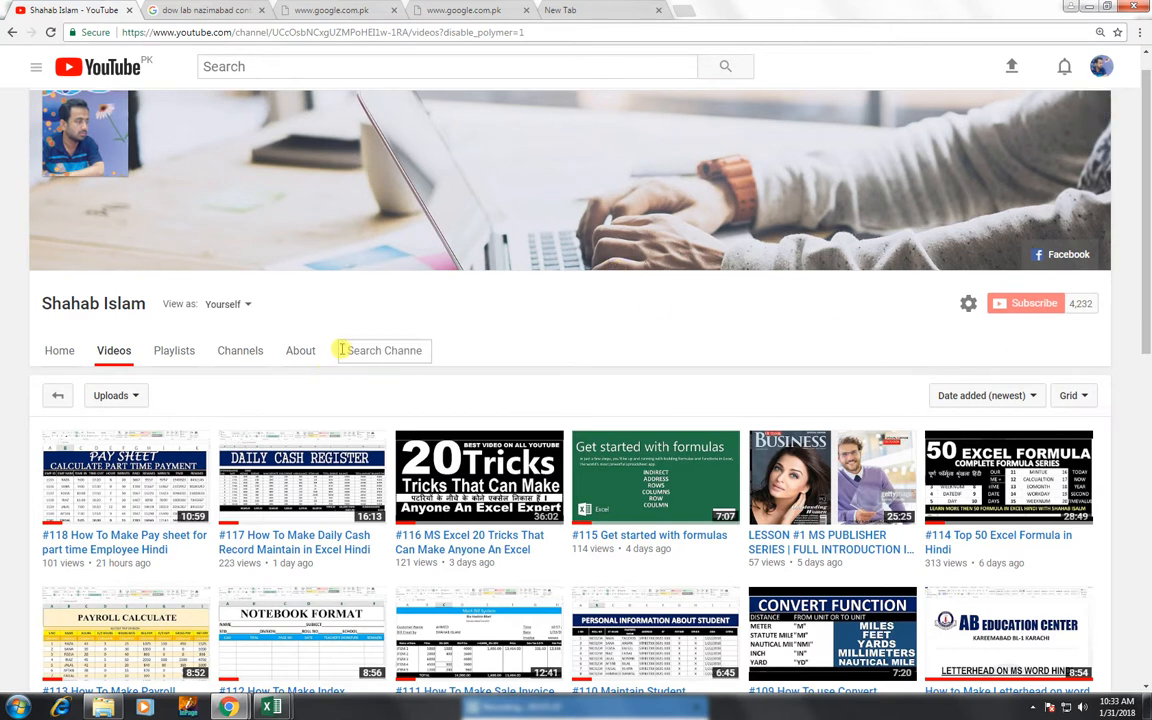
type("CUSTOM ADD LIS")
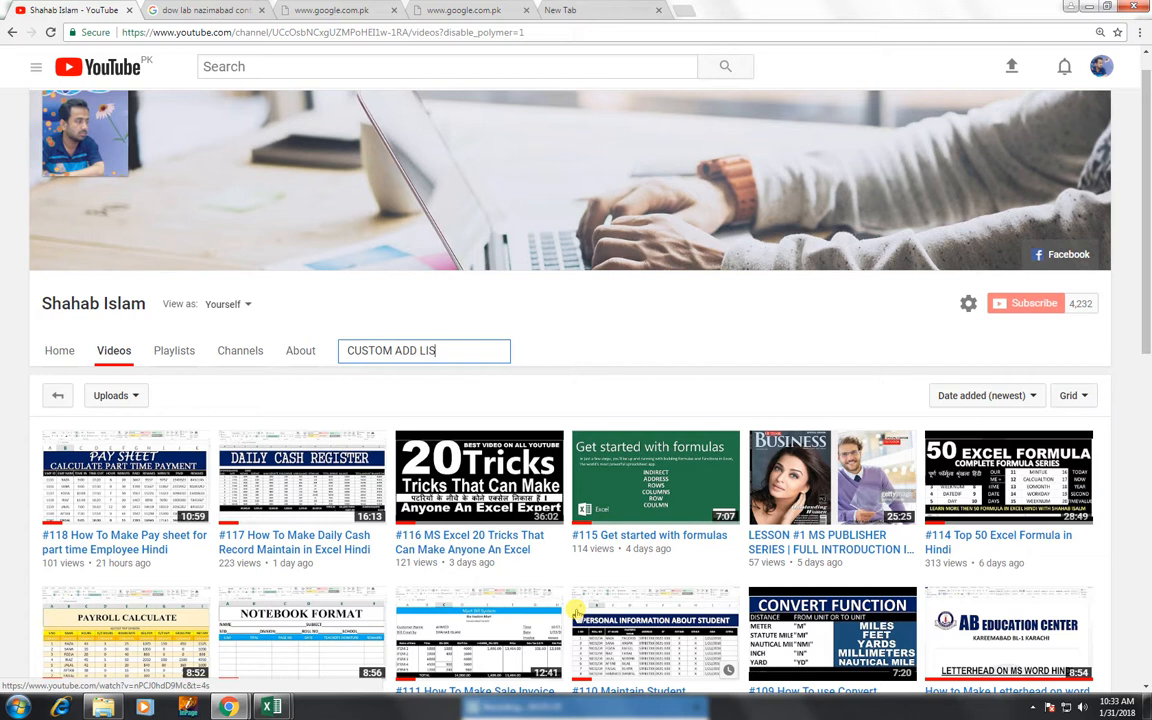
type("T")
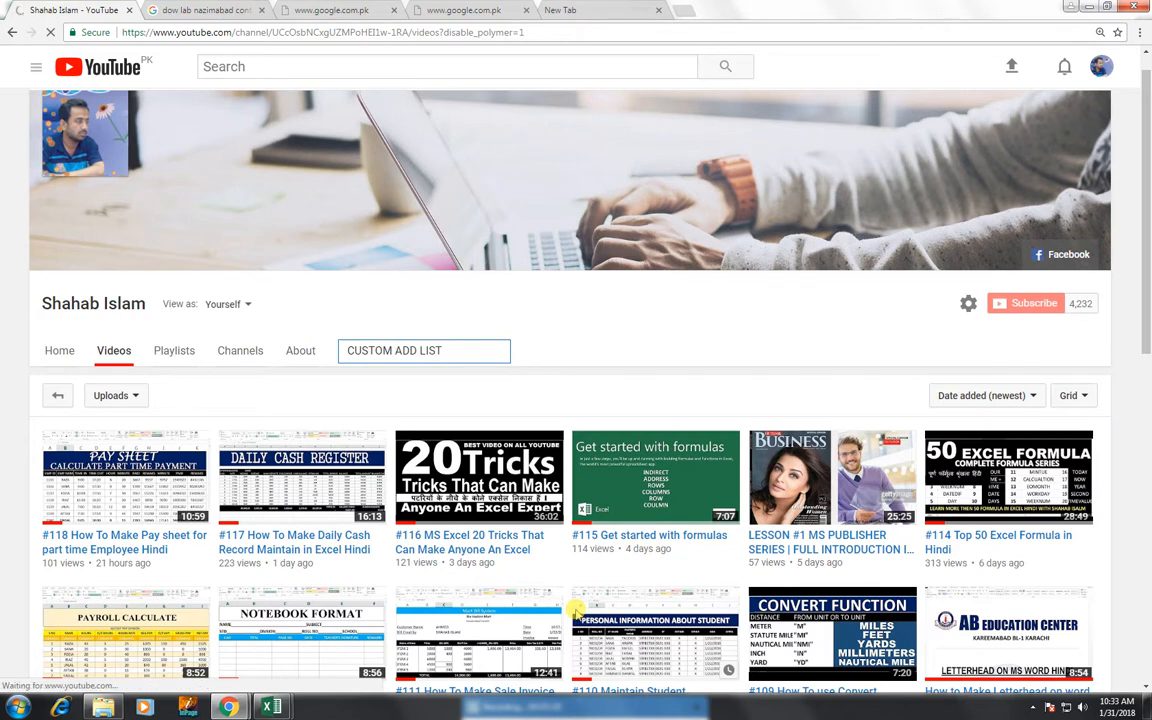
key("Return")
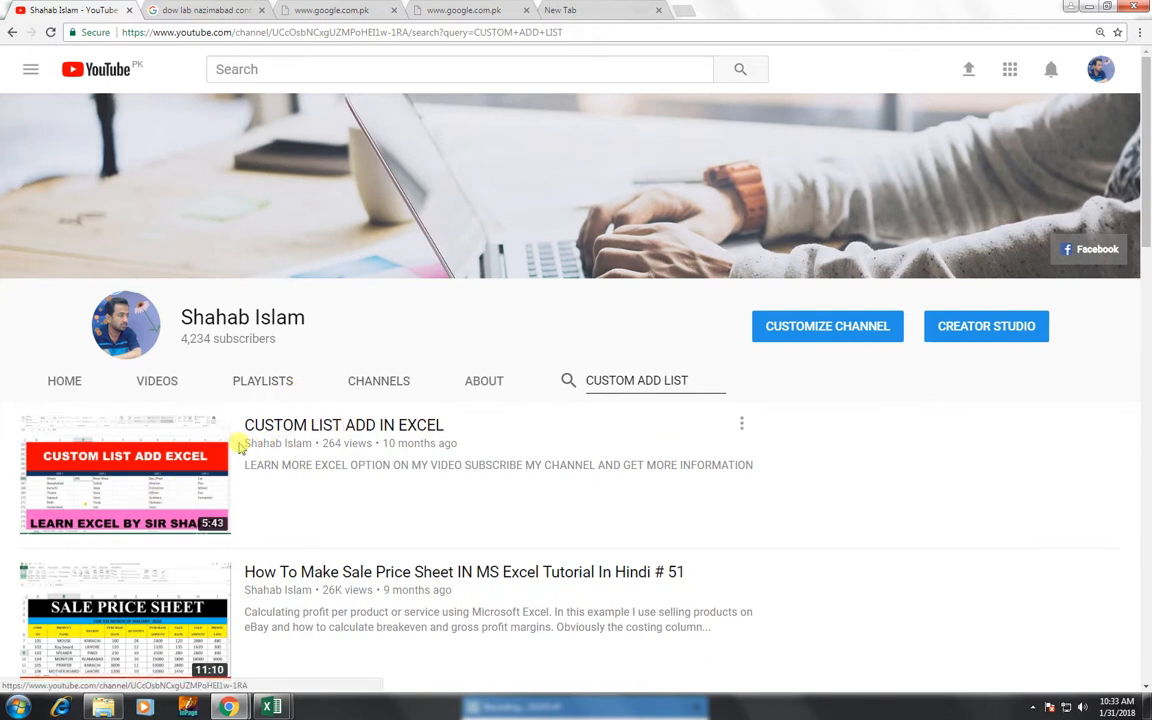
left_click(174, 381)
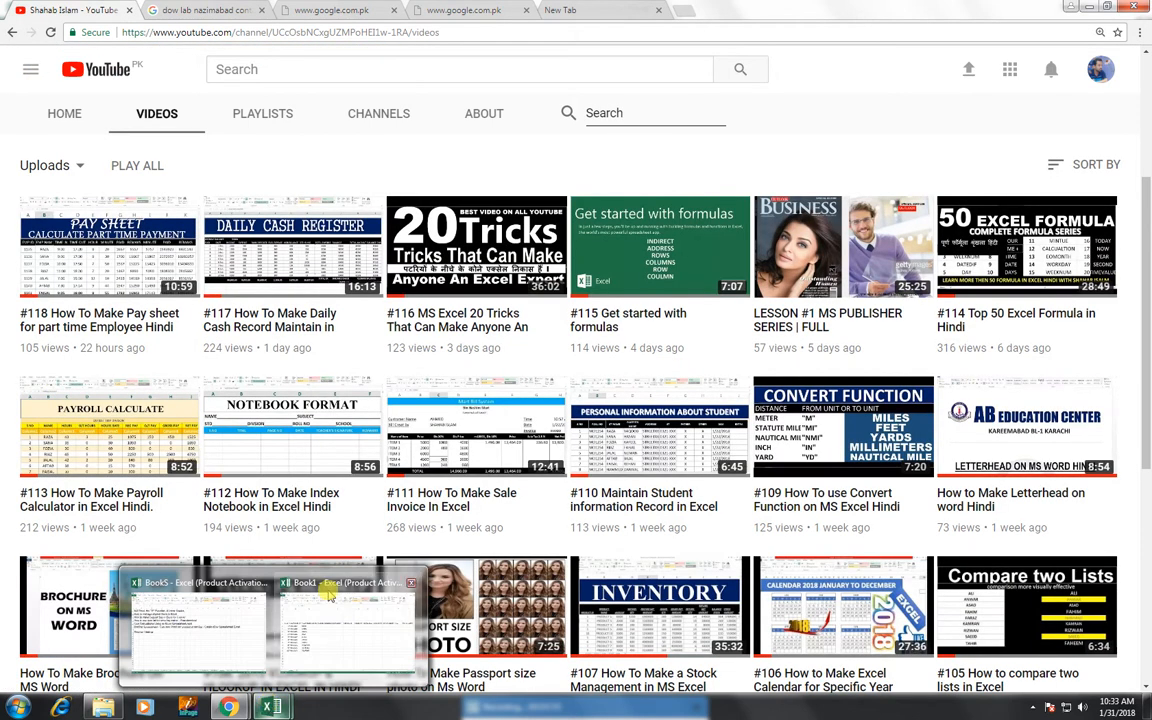
left_click(340, 620)
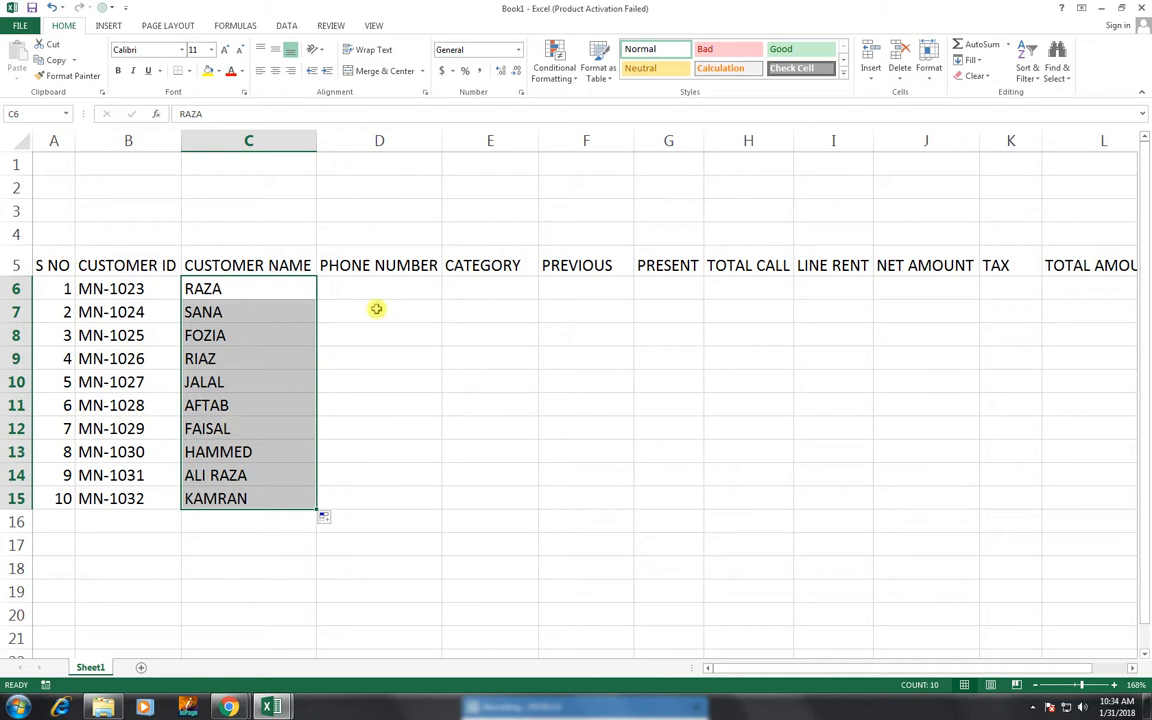
left_click(425, 286)
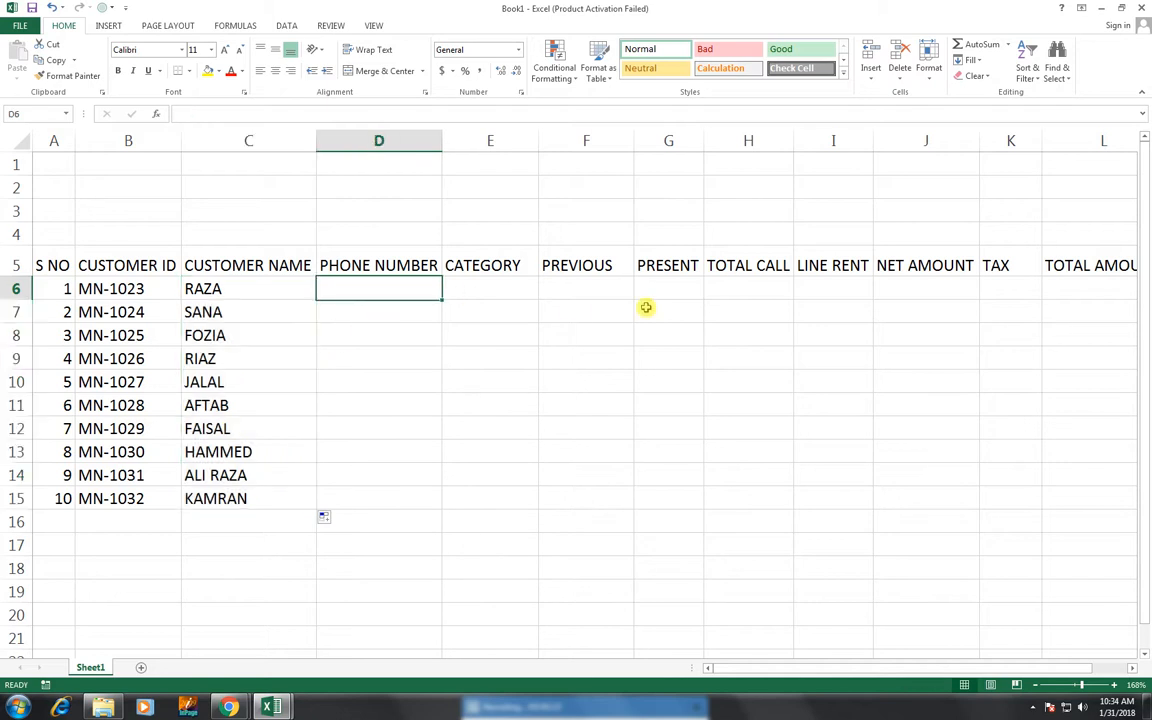
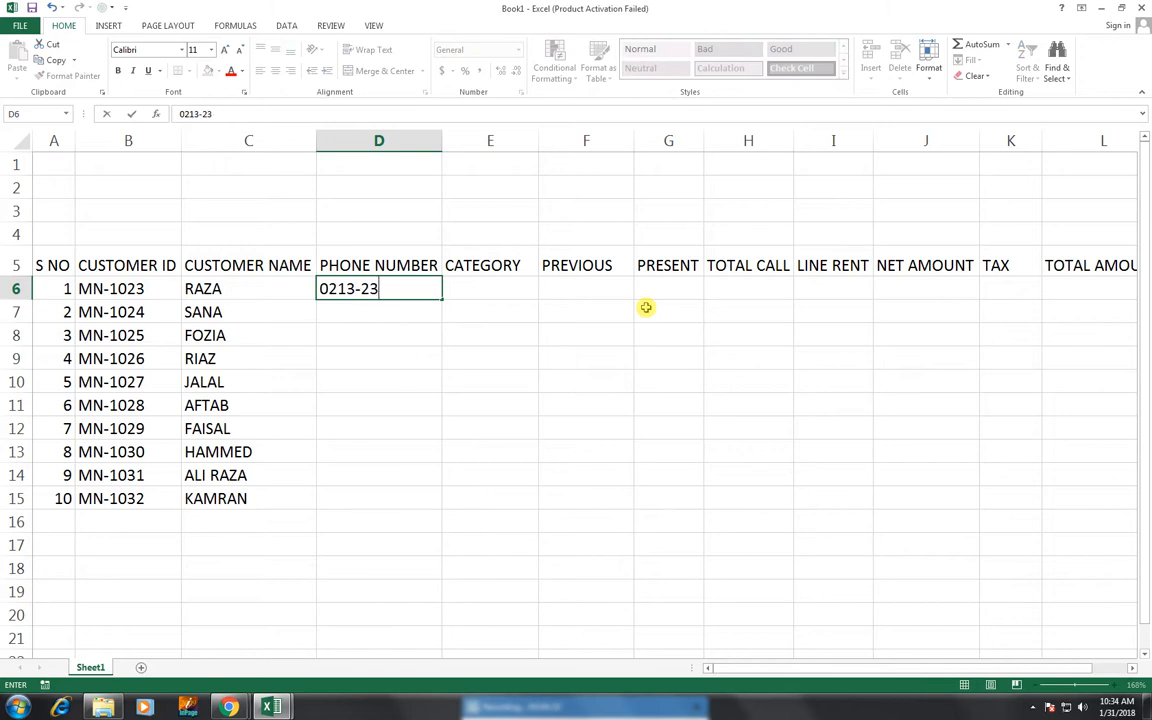
key("Return")
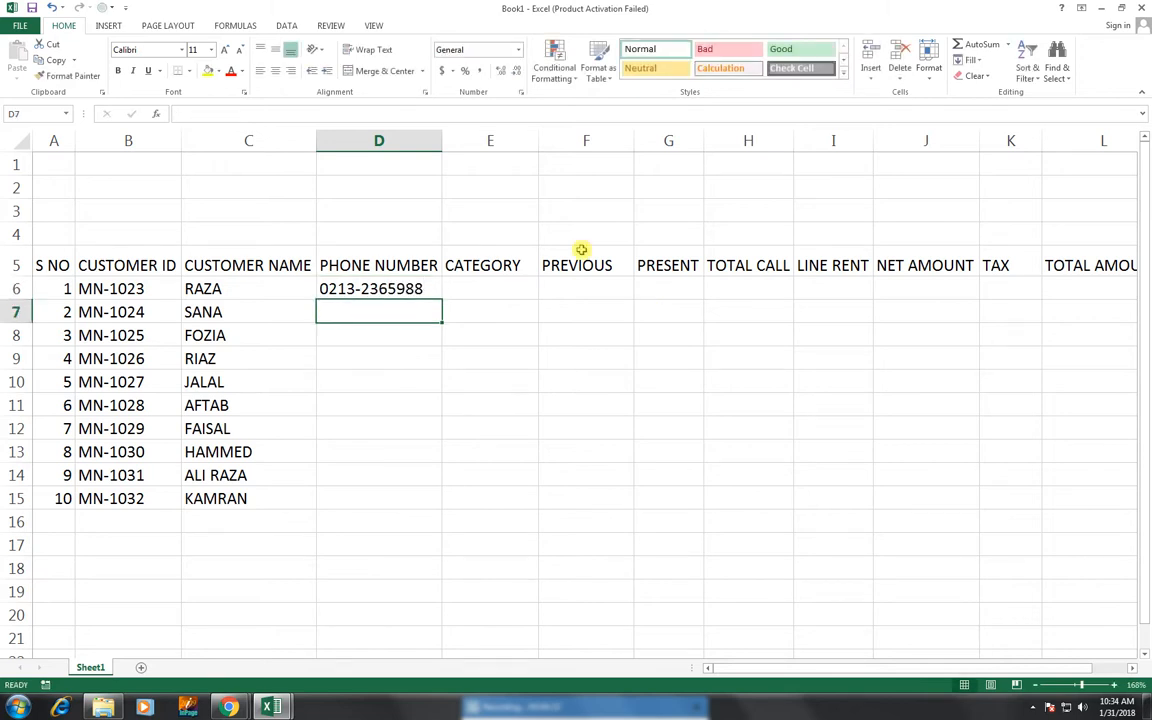
left_click_drag(435, 268, 420, 501)
left_click(436, 289)
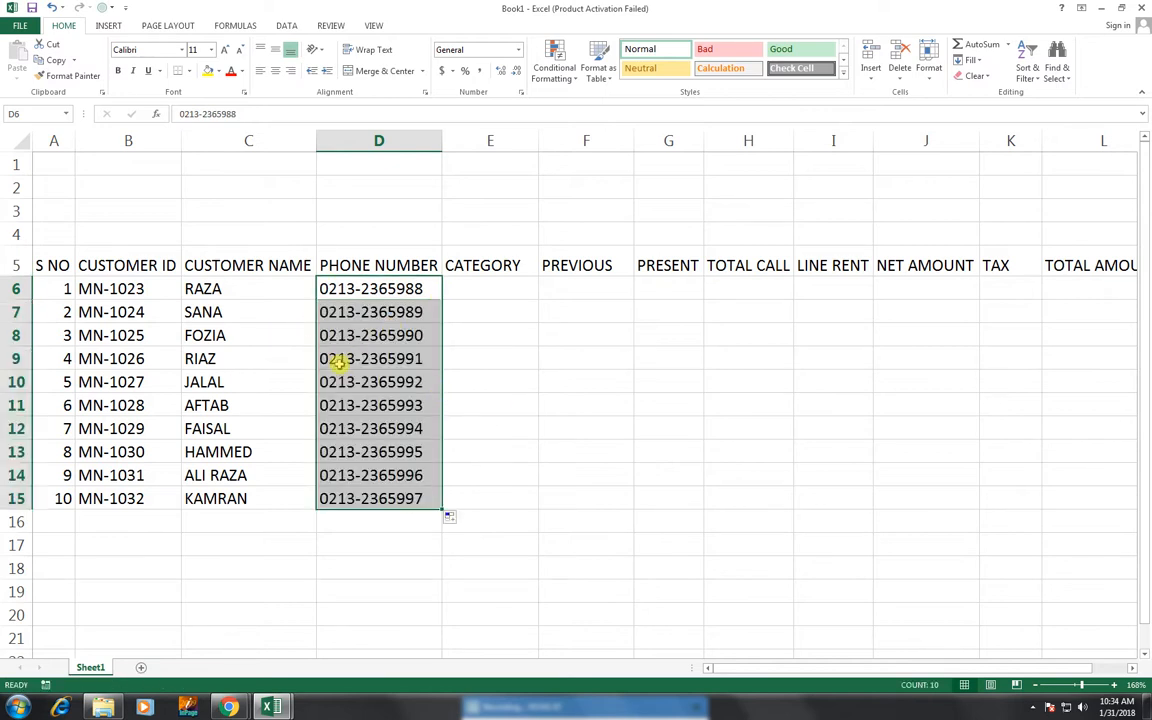
- Set the CATEGORY to COMMERCIAL for rows 6 through 10
left_click(473, 284)
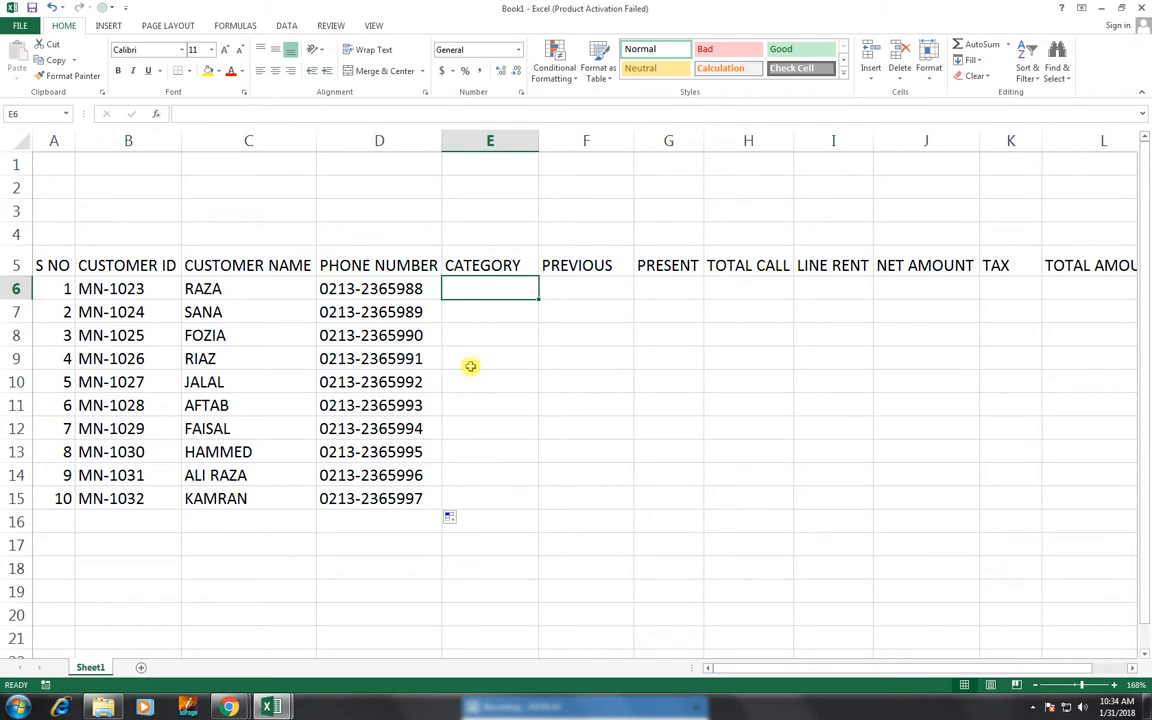
type("COMMERCIAL")
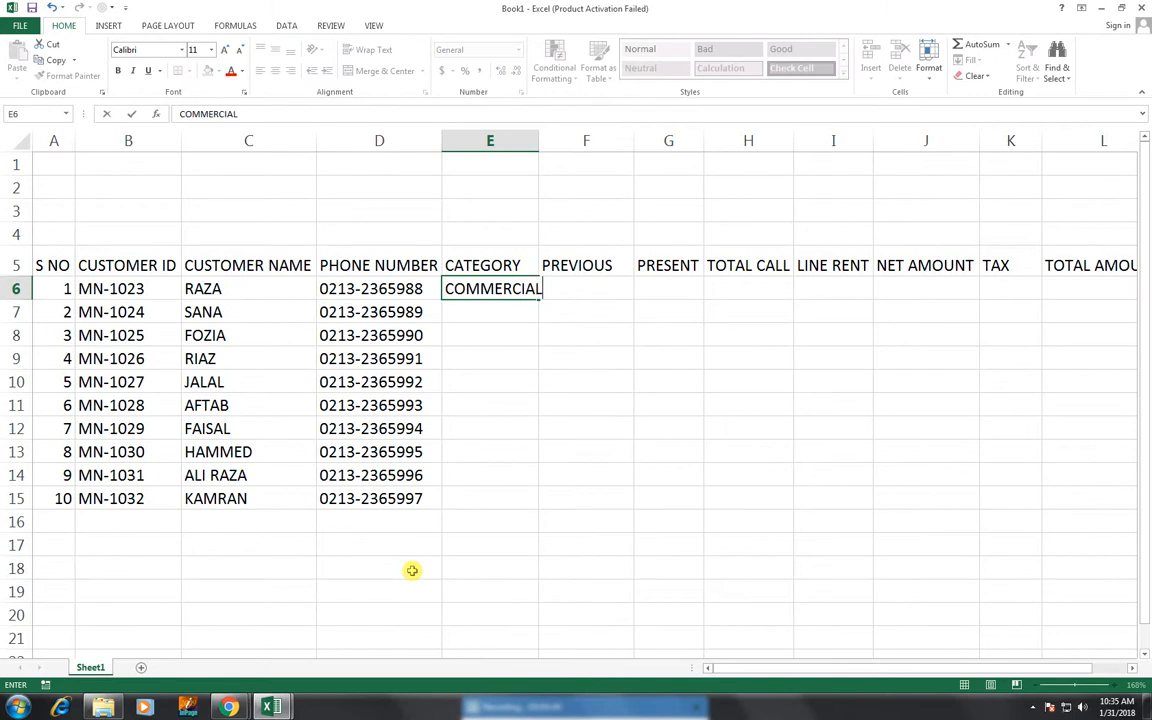
key("Return")
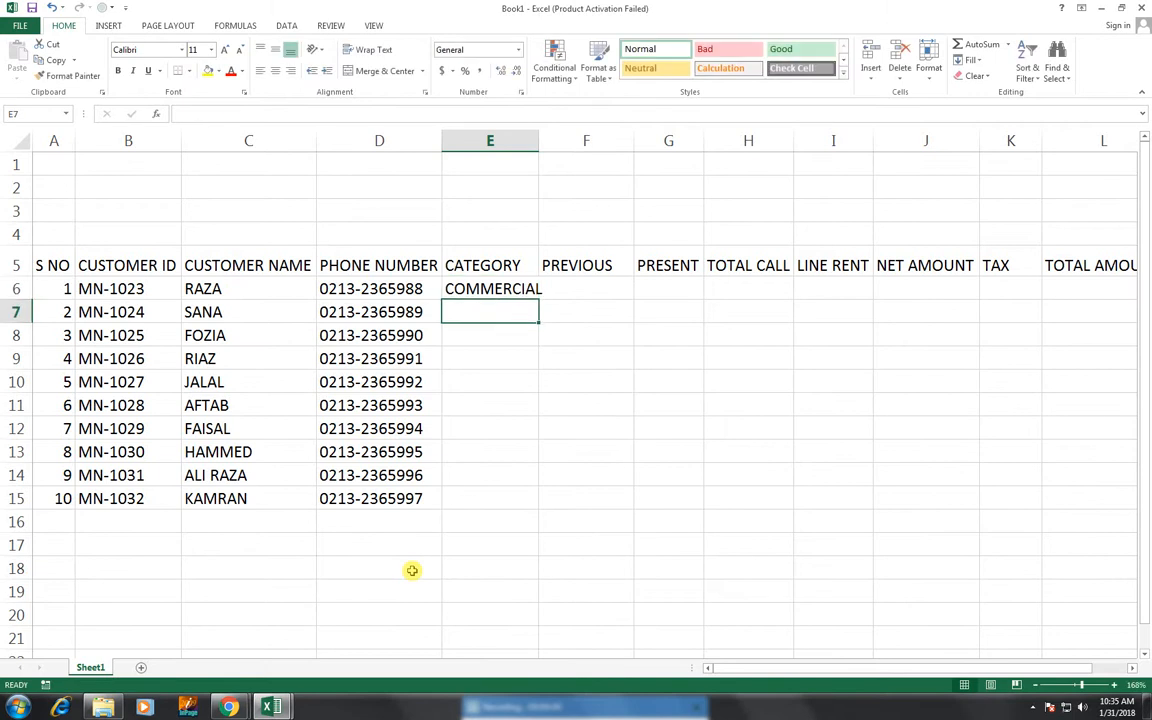
left_click(497, 280)
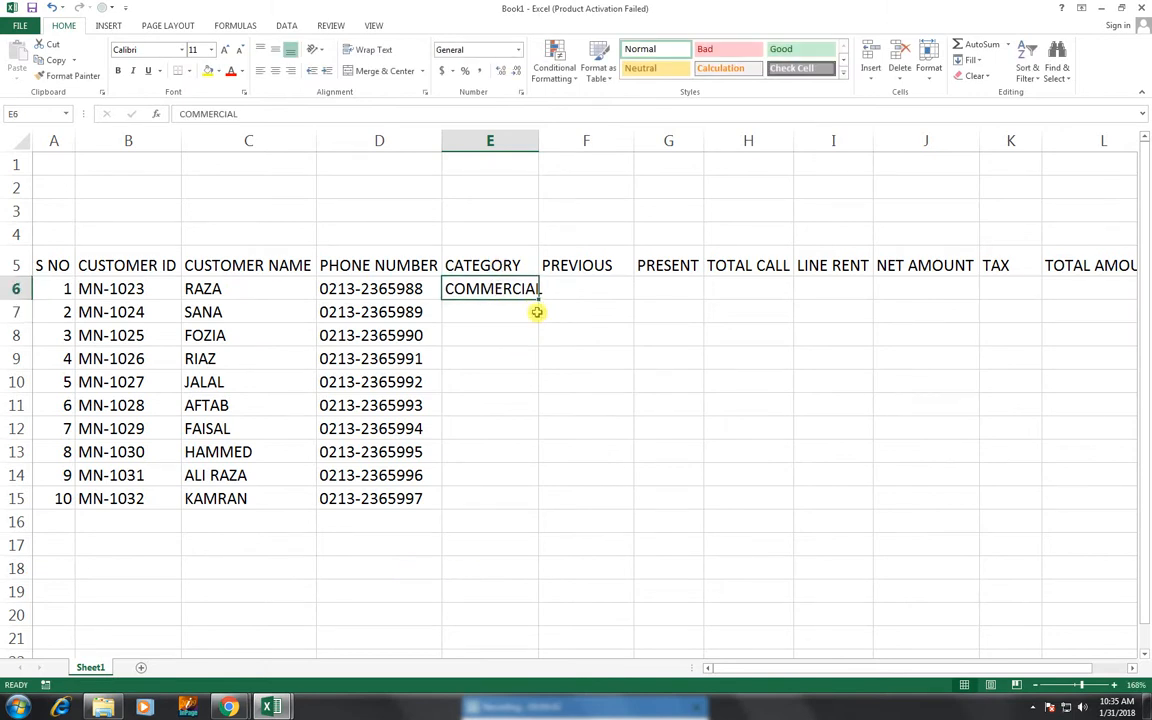
left_click_drag(538, 301, 510, 390)
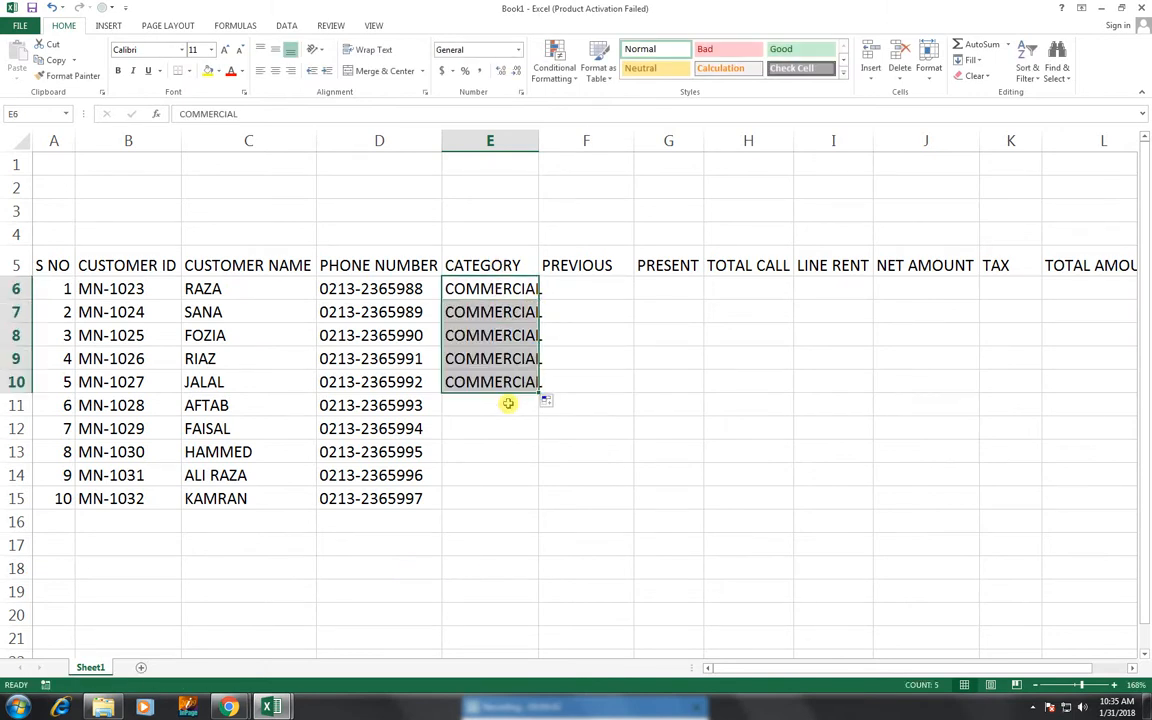
- Set the CATEGORY to PRIVATE for rows 11 through 13
left_click(508, 403)
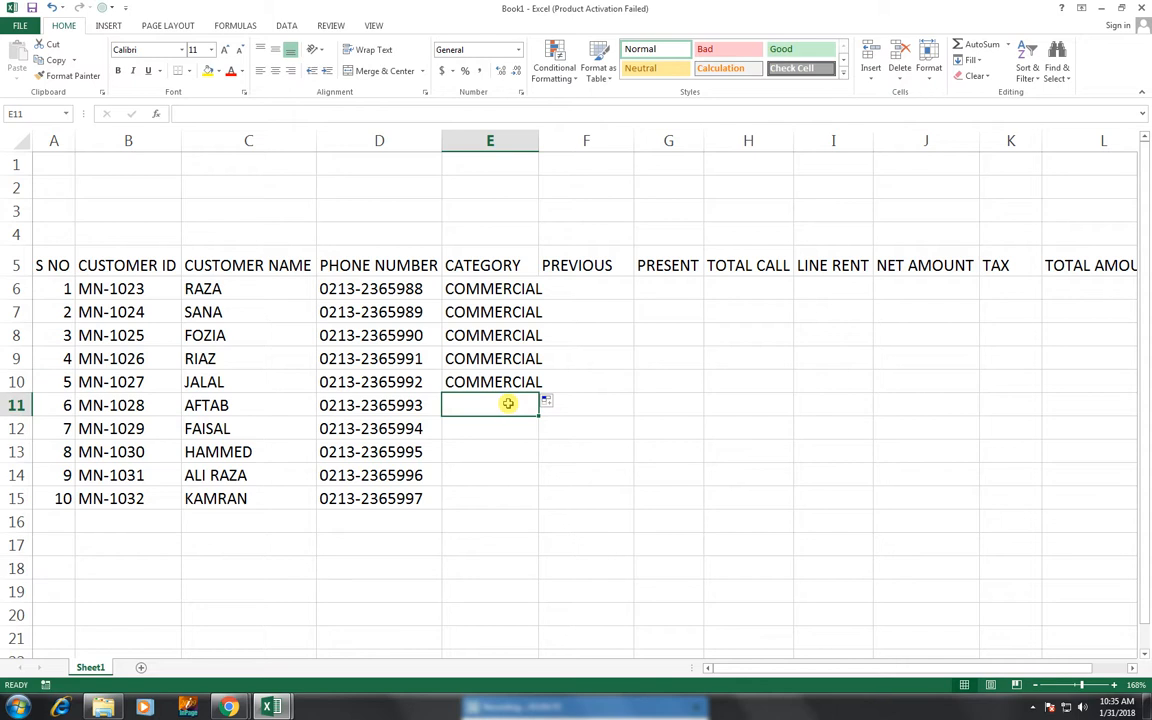
type("PRIVATE")
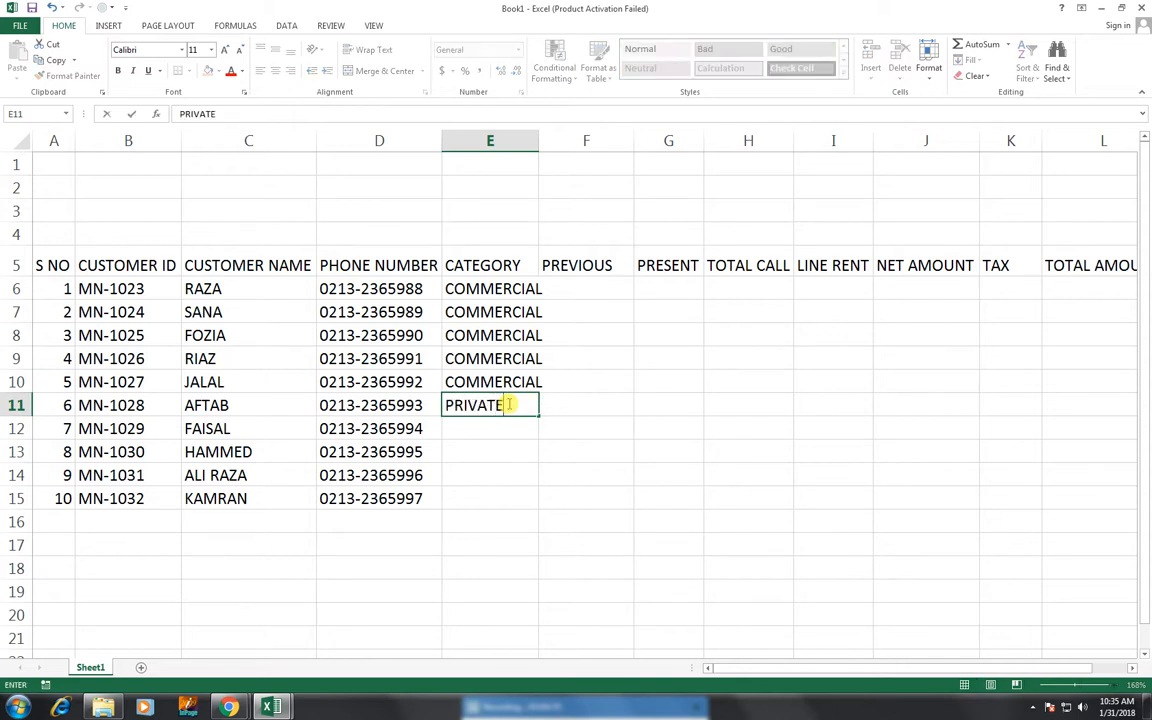
key("Return")
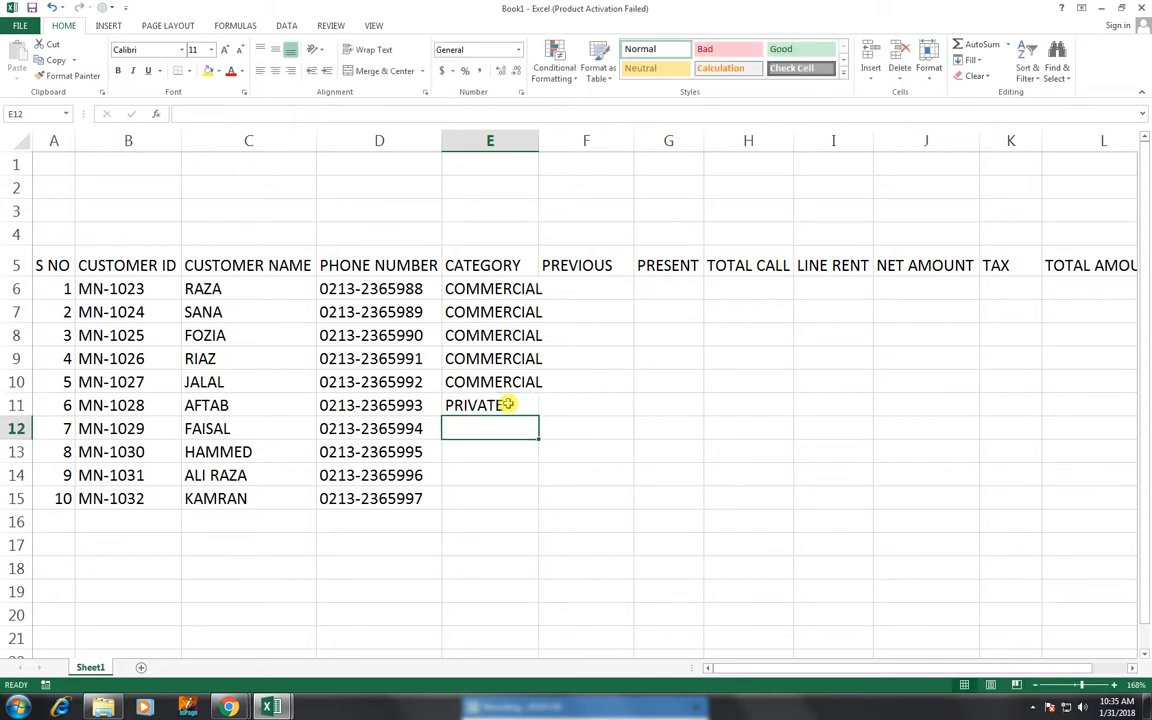
left_click_drag(508, 404, 501, 463)
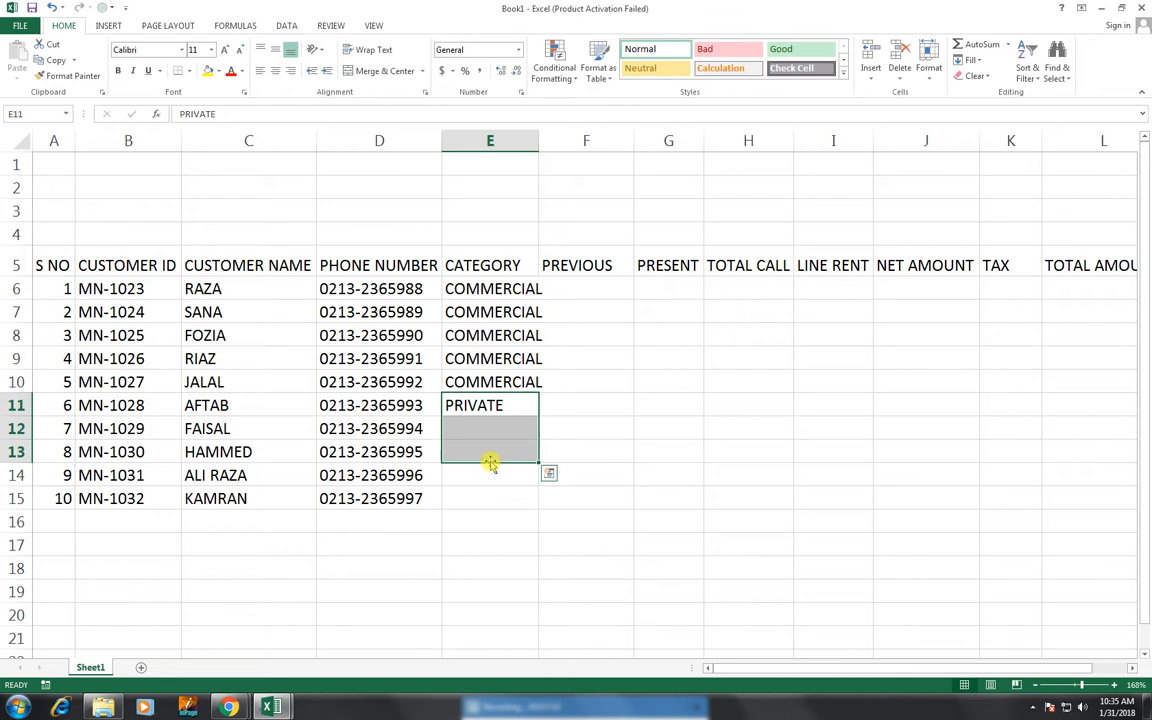
key("ctrl+d")
- Set rows 14–15 to COMMERCIAL and AutoFit column E to show the full text
left_click(484, 476)
type("CO")
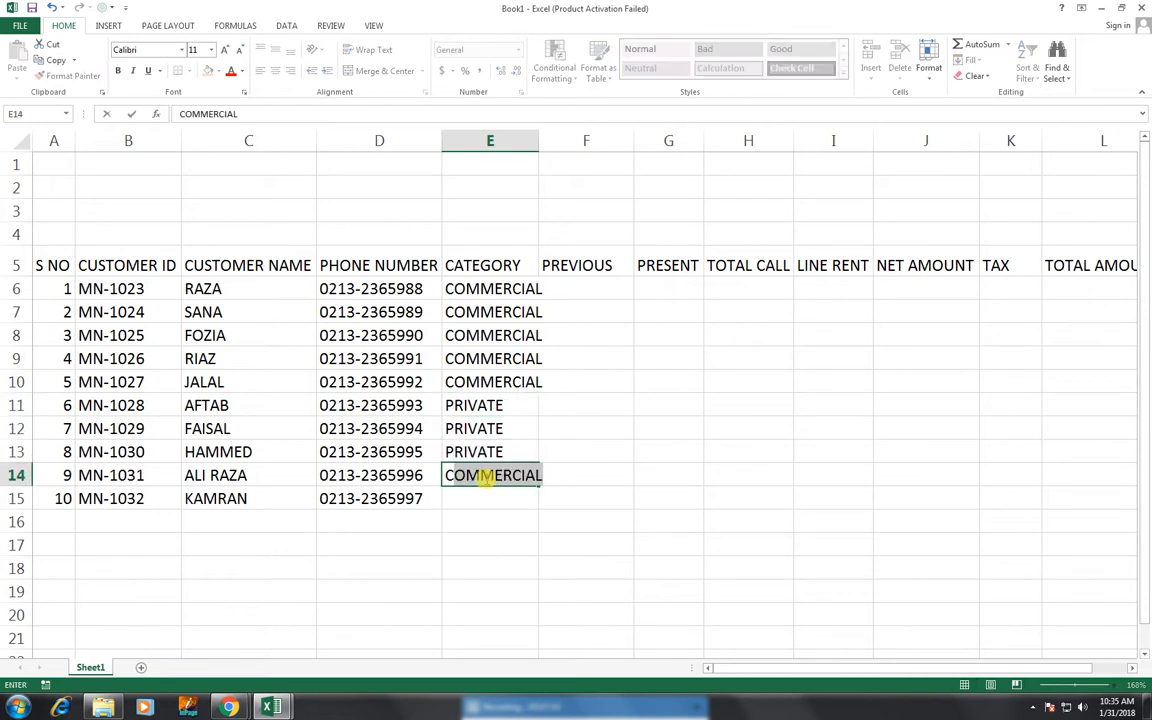
type("MMERCIAL")
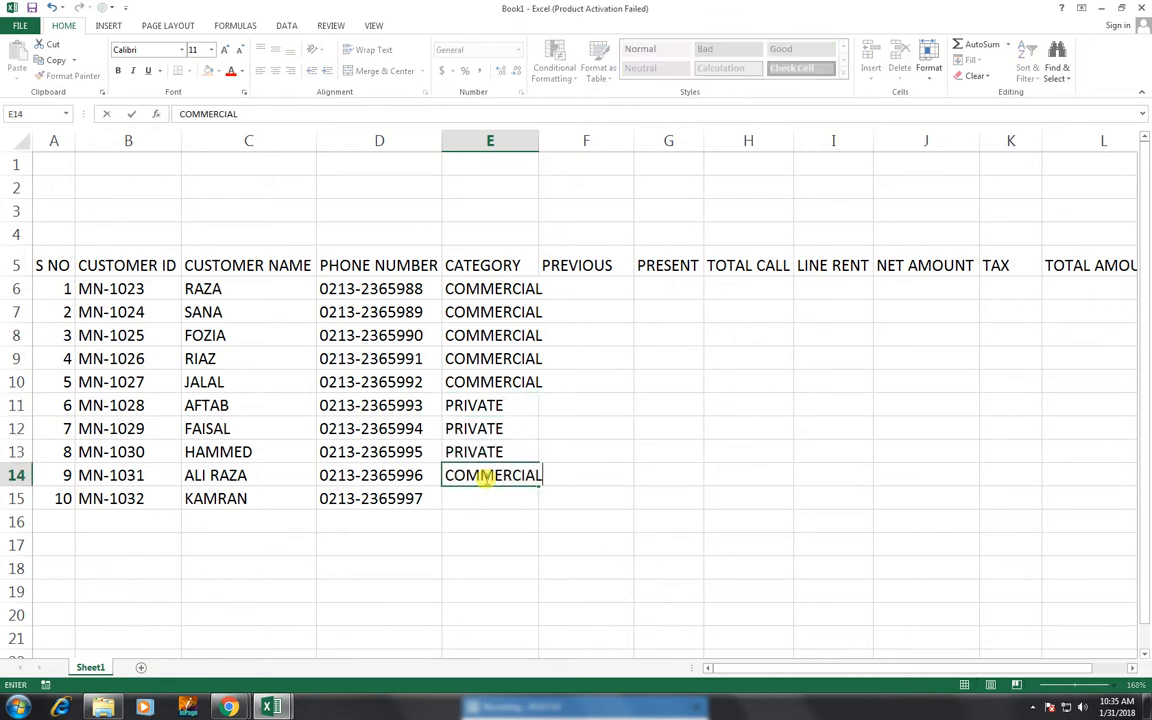
left_click(724, 470)
left_click(496, 480)
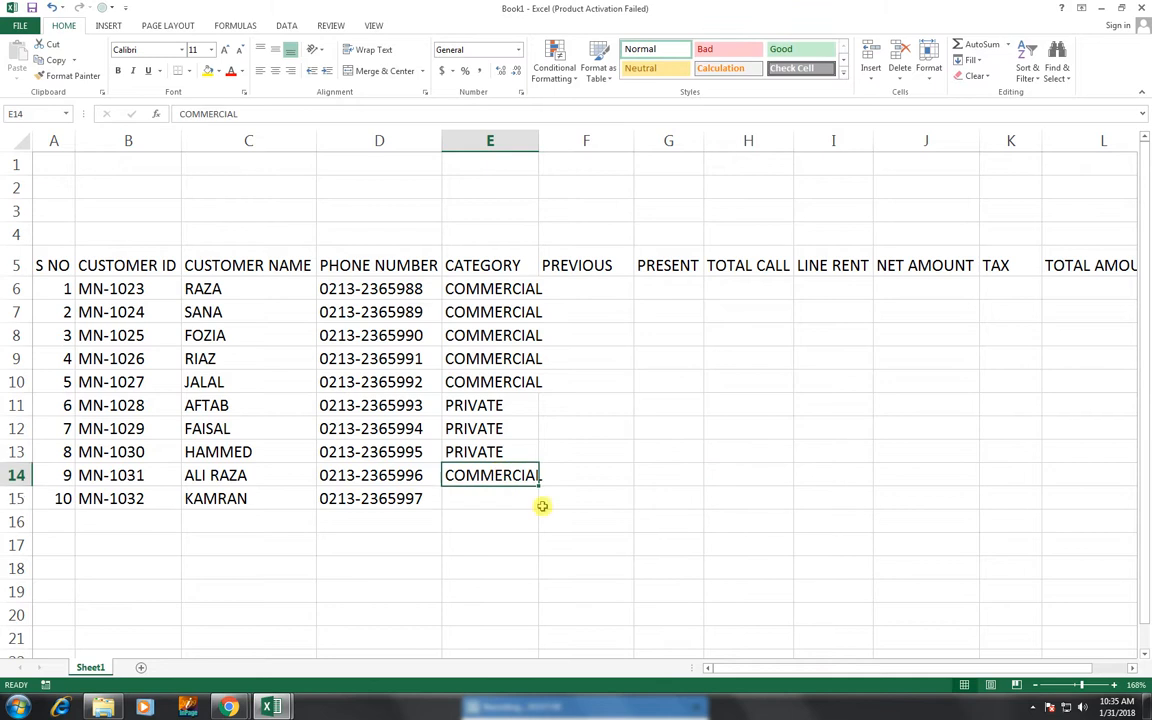
left_click_drag(540, 486, 536, 507)
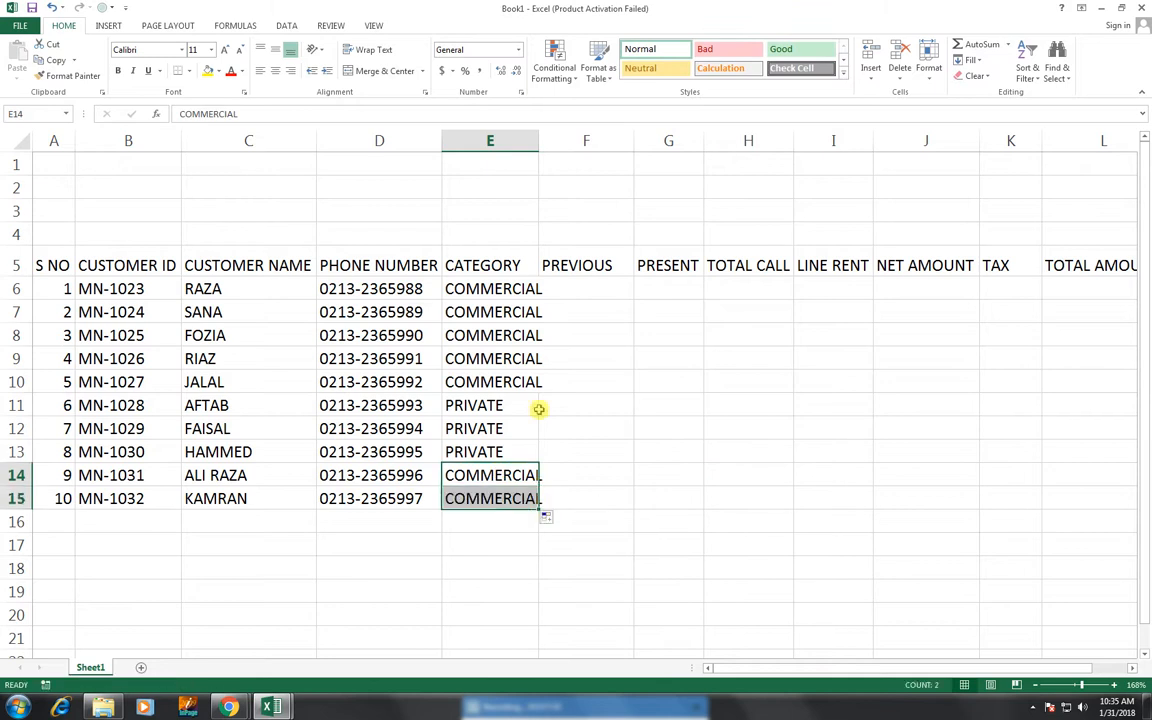
double_click(537, 145)
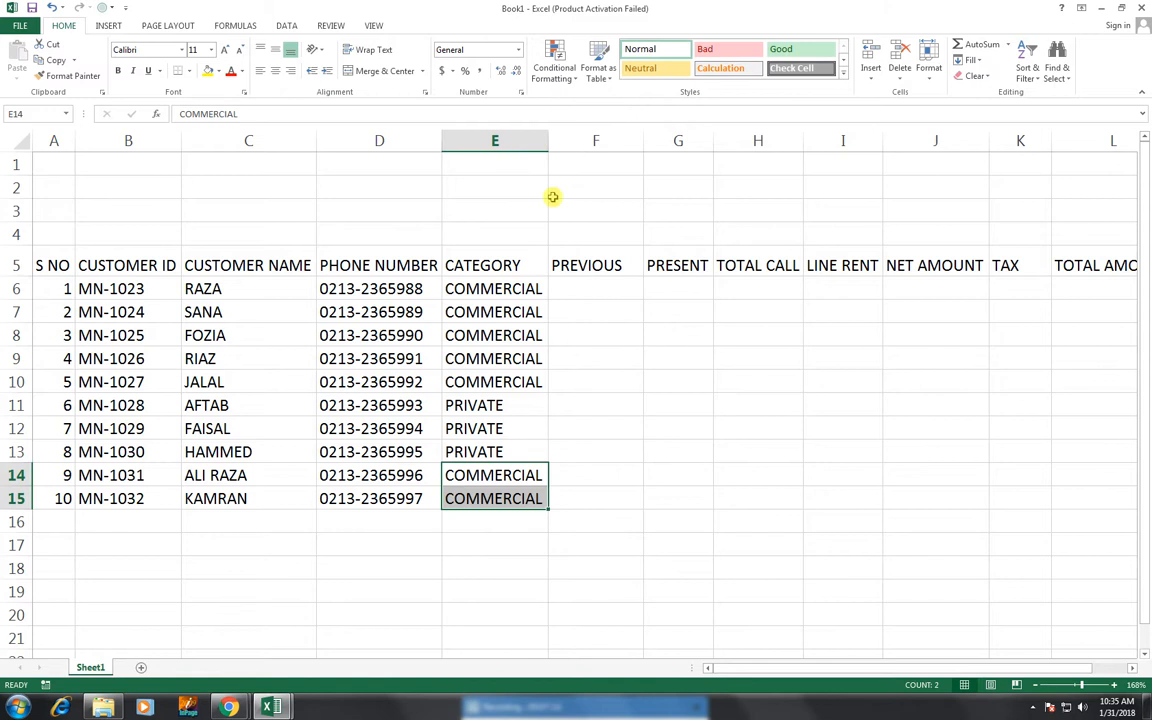
- Enter previous readings 100235, 100653, 100569, 100800, 100400 in F6:F10
left_click(600, 284)
type("100235")
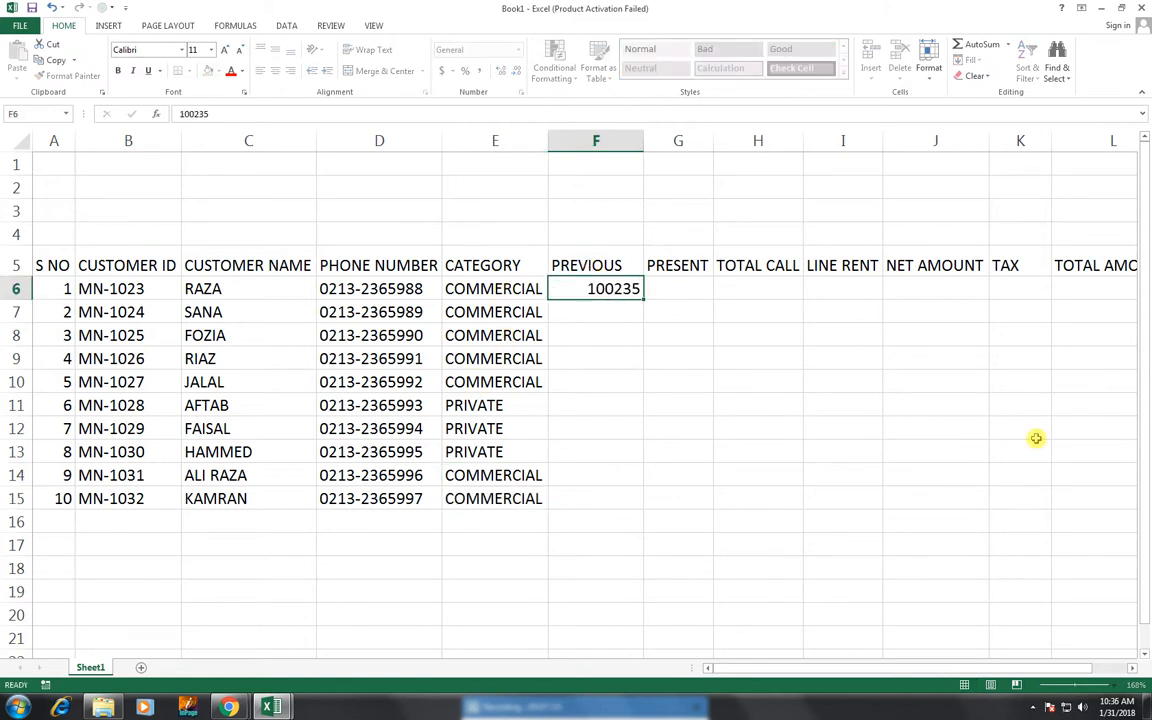
key("Return")
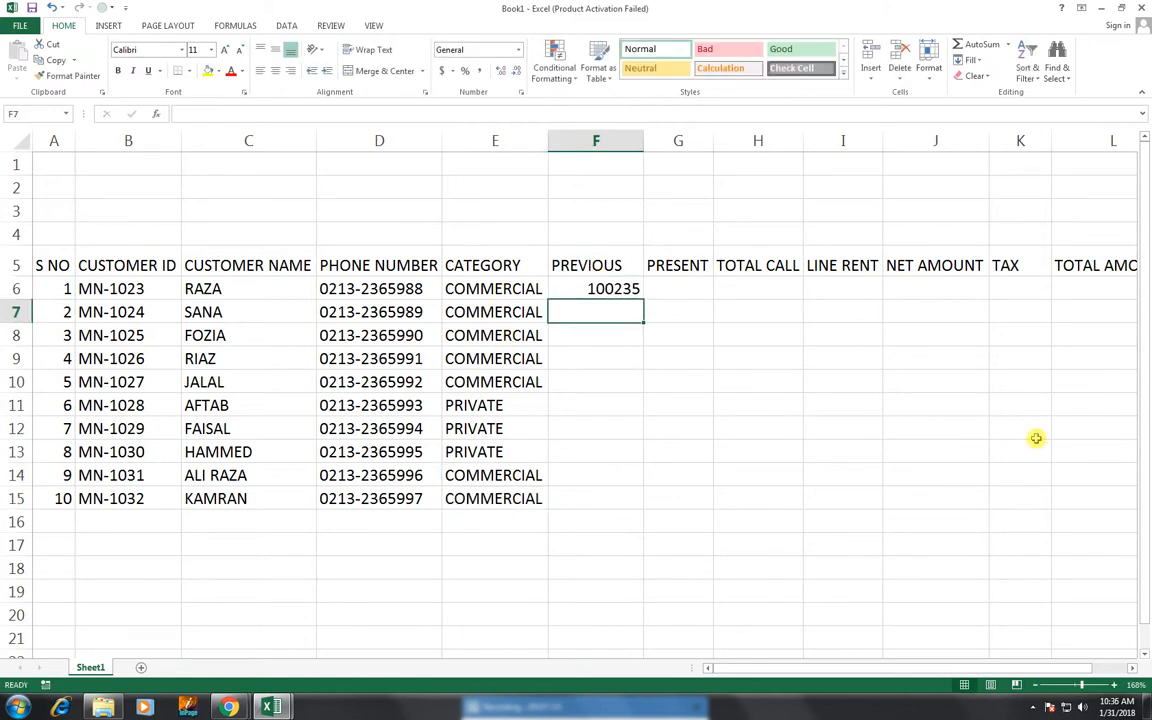
type("100653")
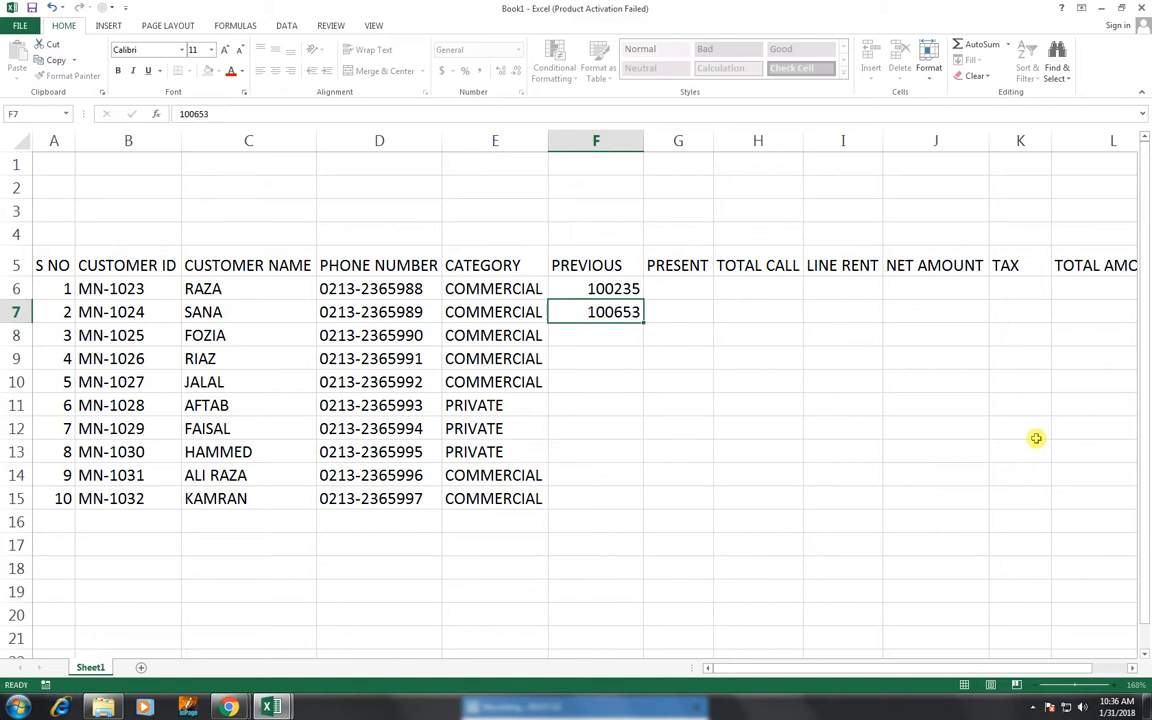
key("Return")
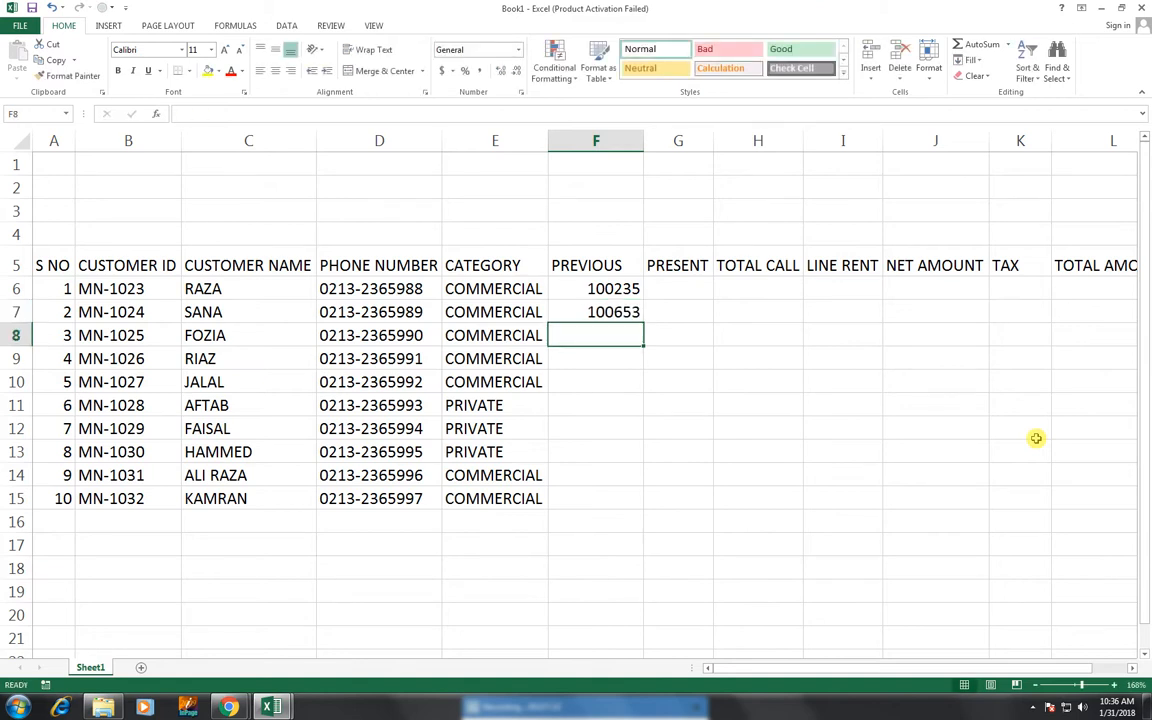
type("100569")
key("Return")
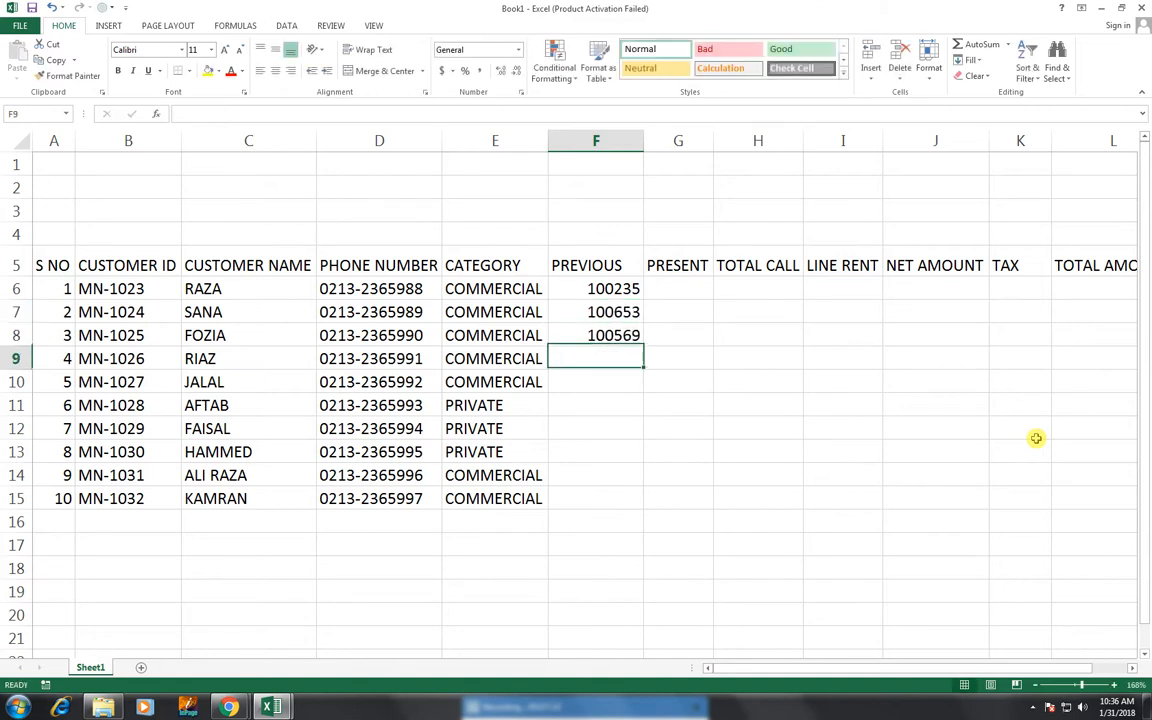
type("100")
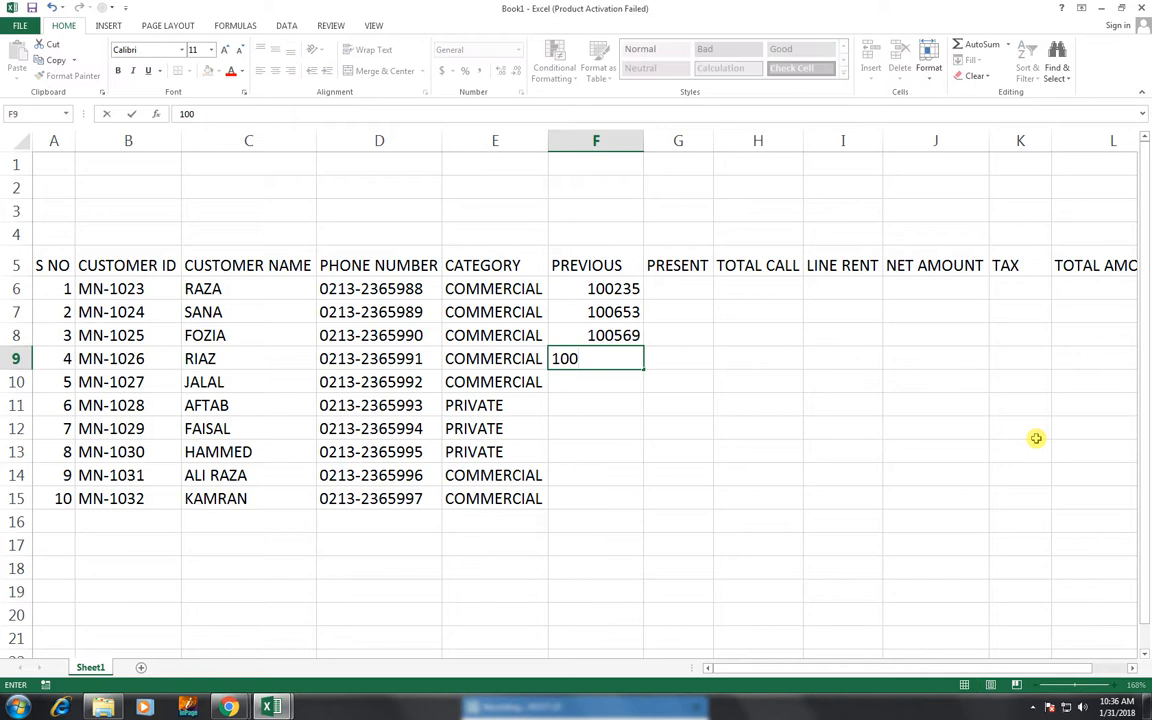
type("800")
key("Return")
type("100400")
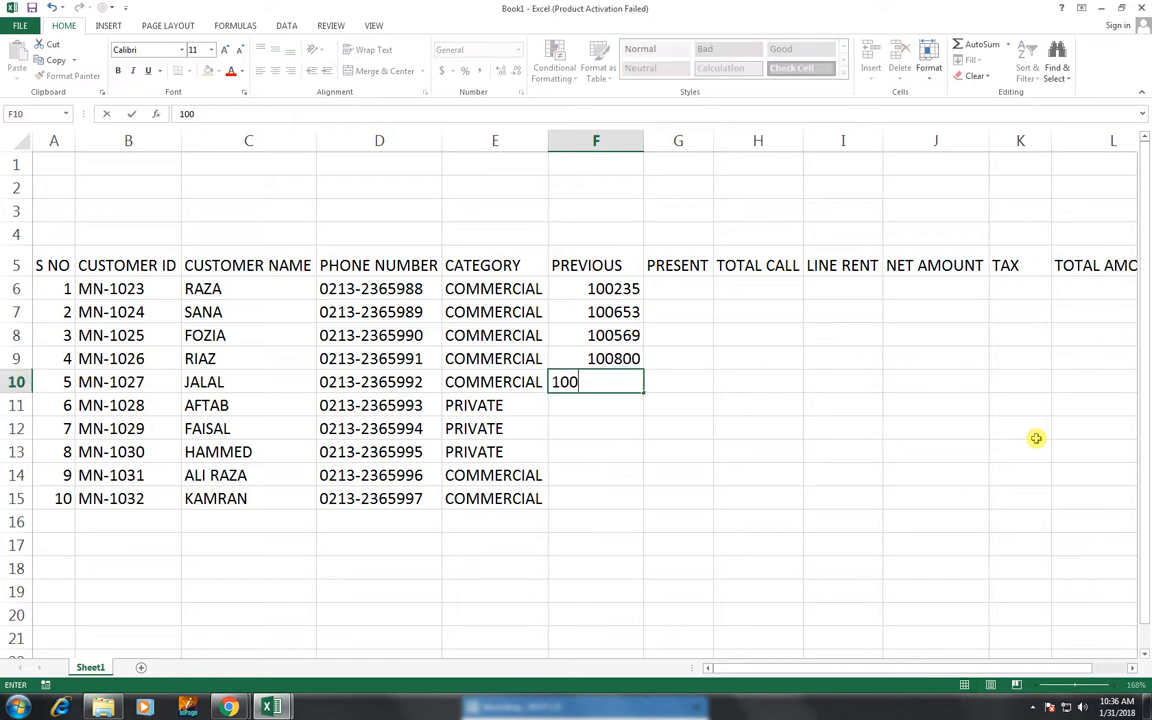
key("Return")
- Enter previous readings 100650, 100900, 100700, 100230, 100590 in F11:F15
type("100650")
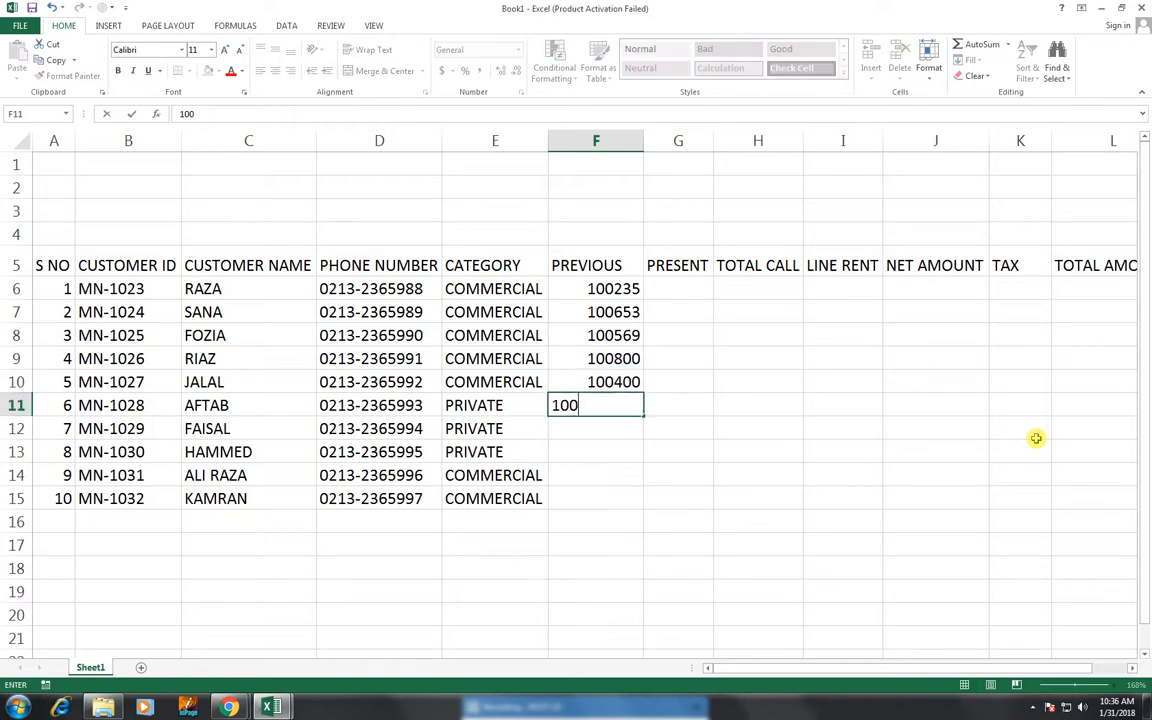
key("Return")
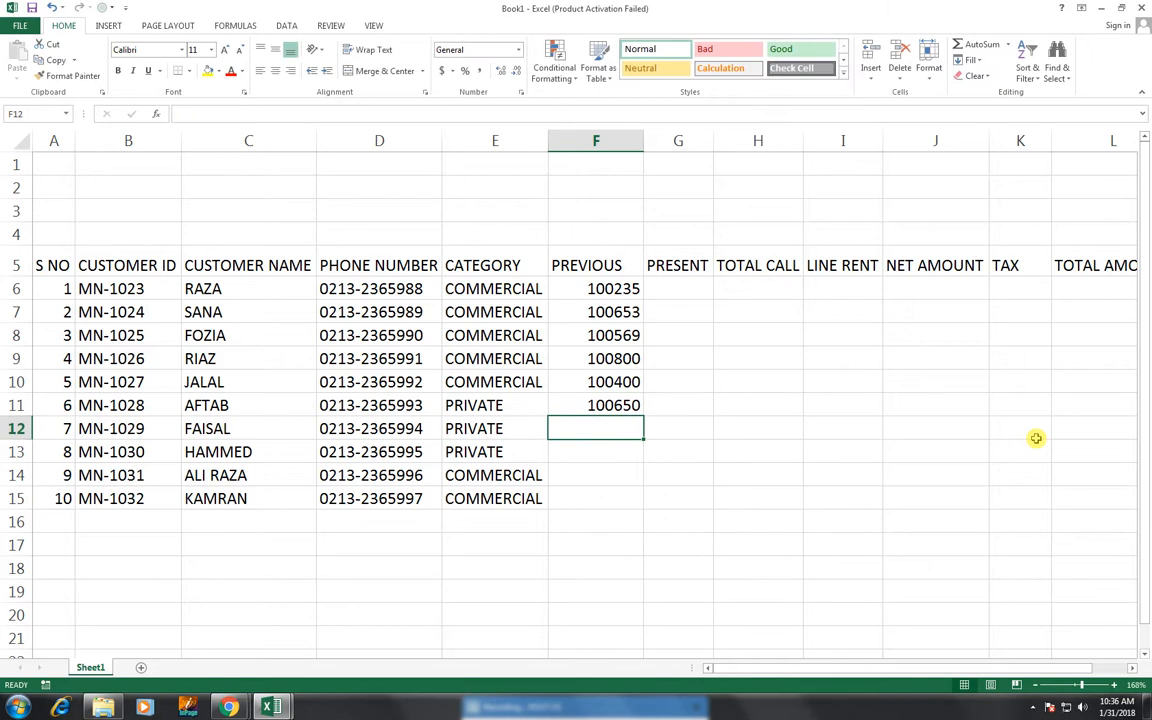
type("100900")
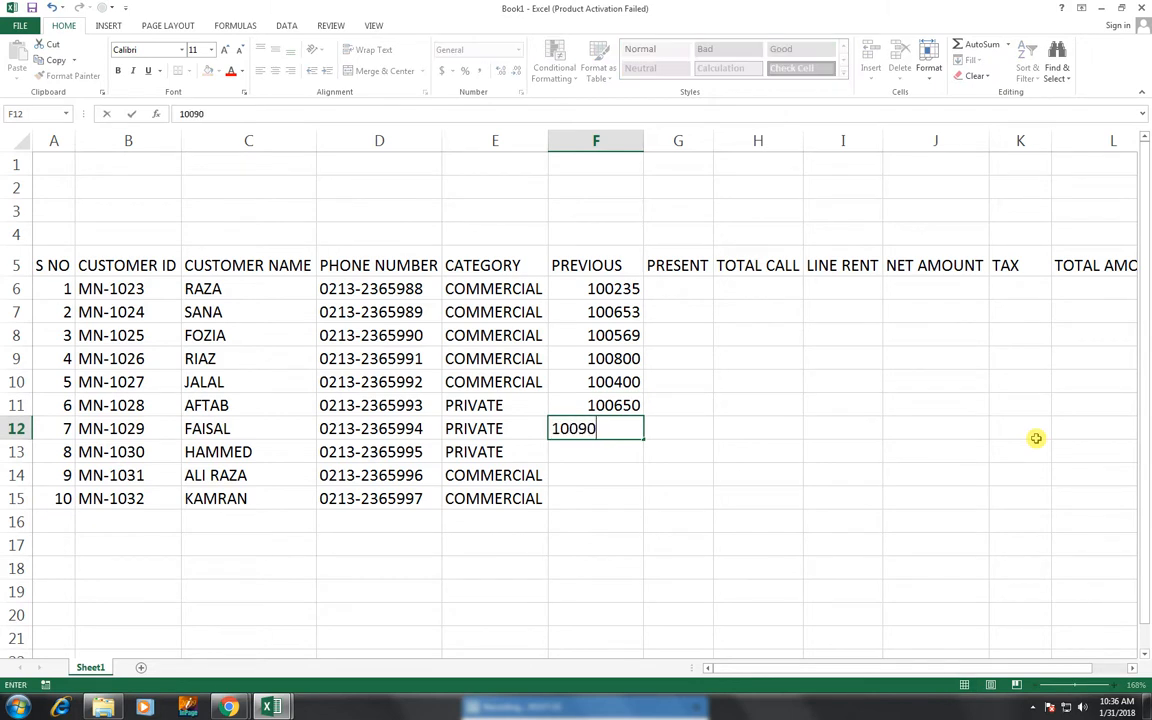
key("Return")
type("100700")
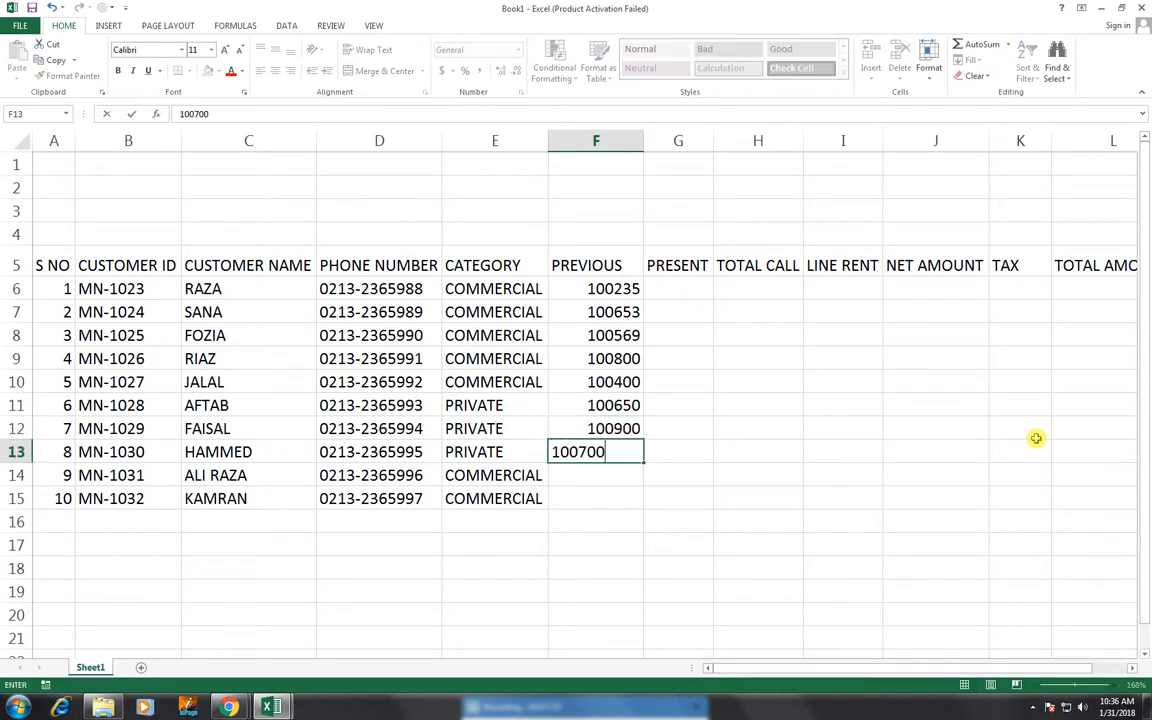
key("Return")
type("2")
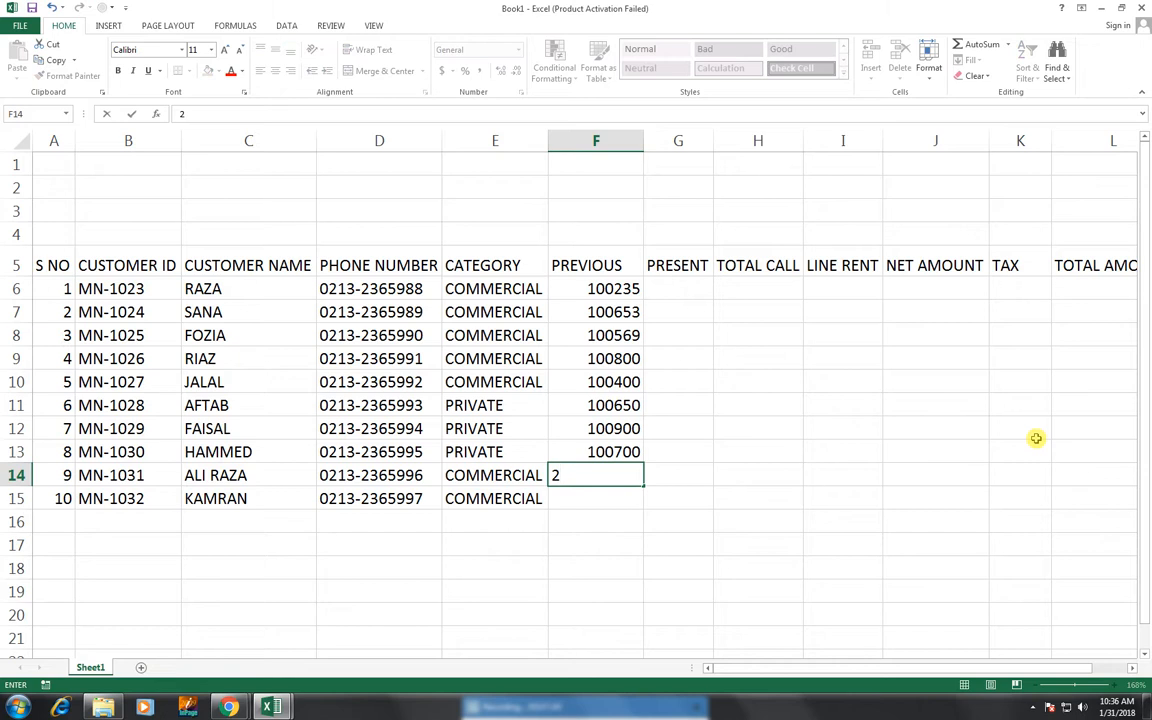
key("BackSpace")
type("100230")
key("Return")
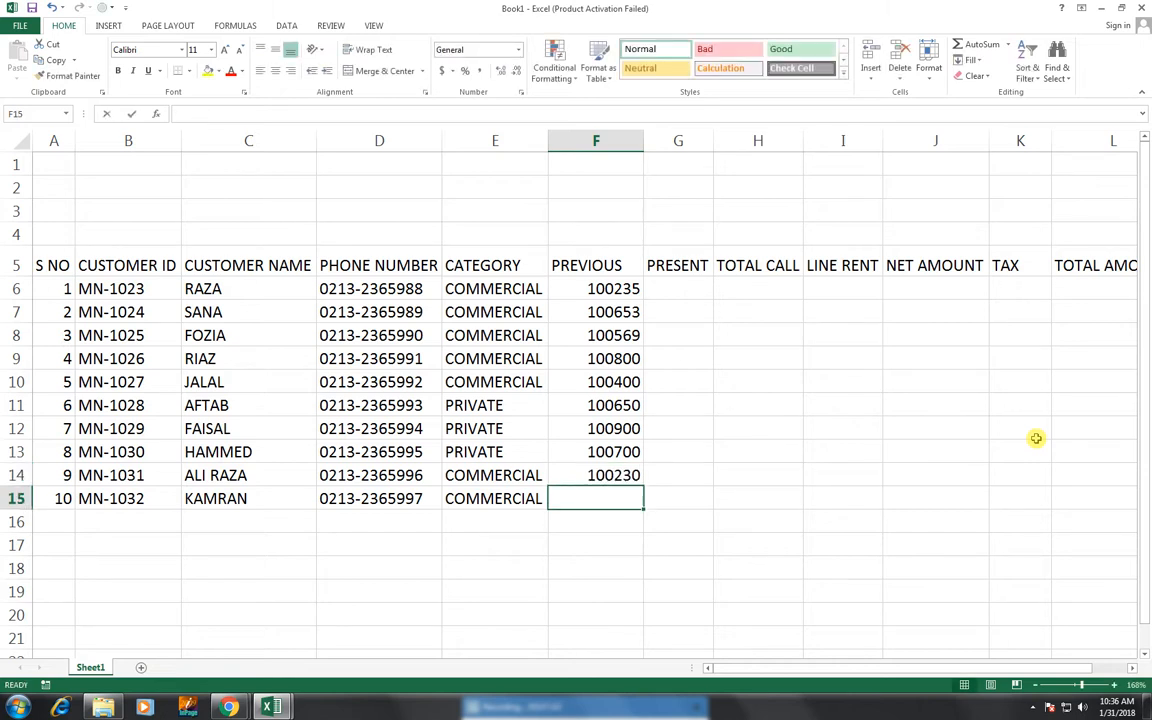
type("11")
key("BackSpace")
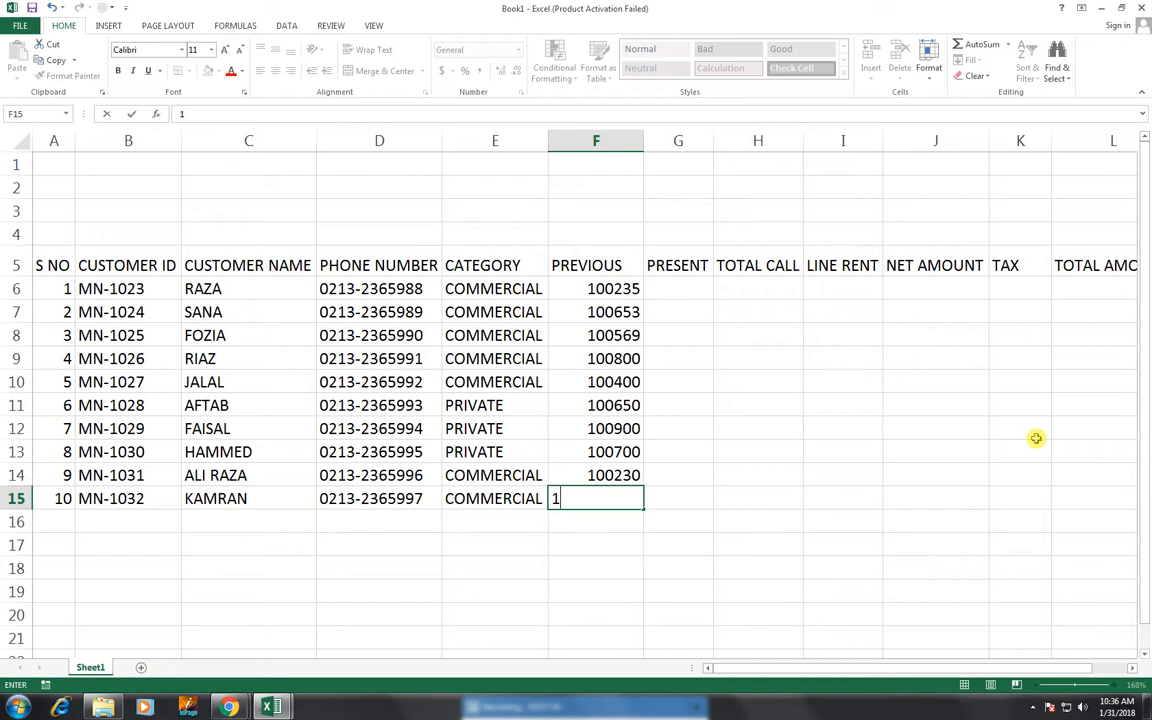
type("00590")
key("Tab")
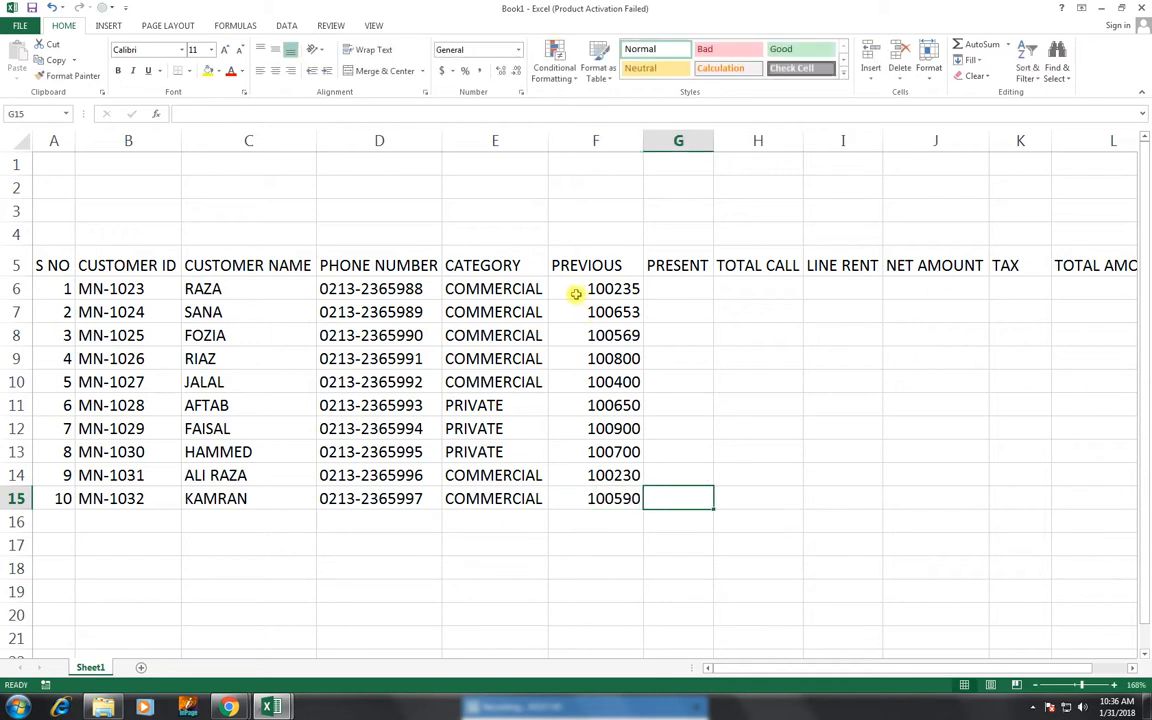
- Enter present readings 100270, 100690, 100600, 100840, 100450 in G6:G10
left_click(668, 290)
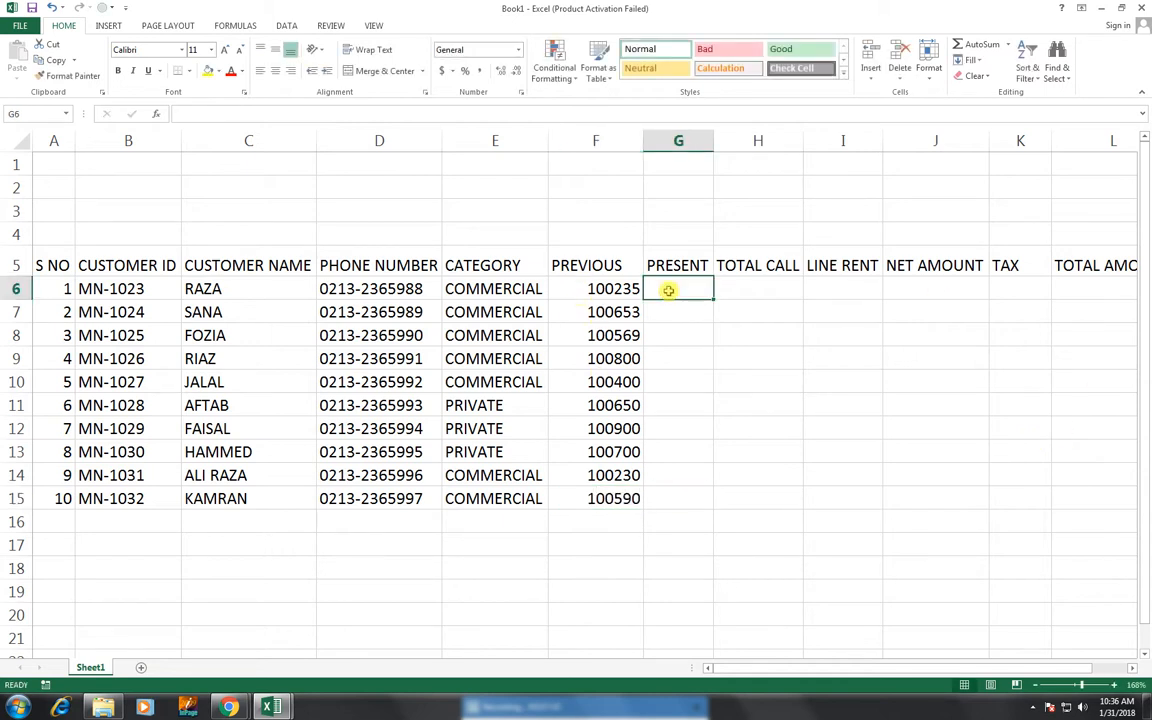
type("100")
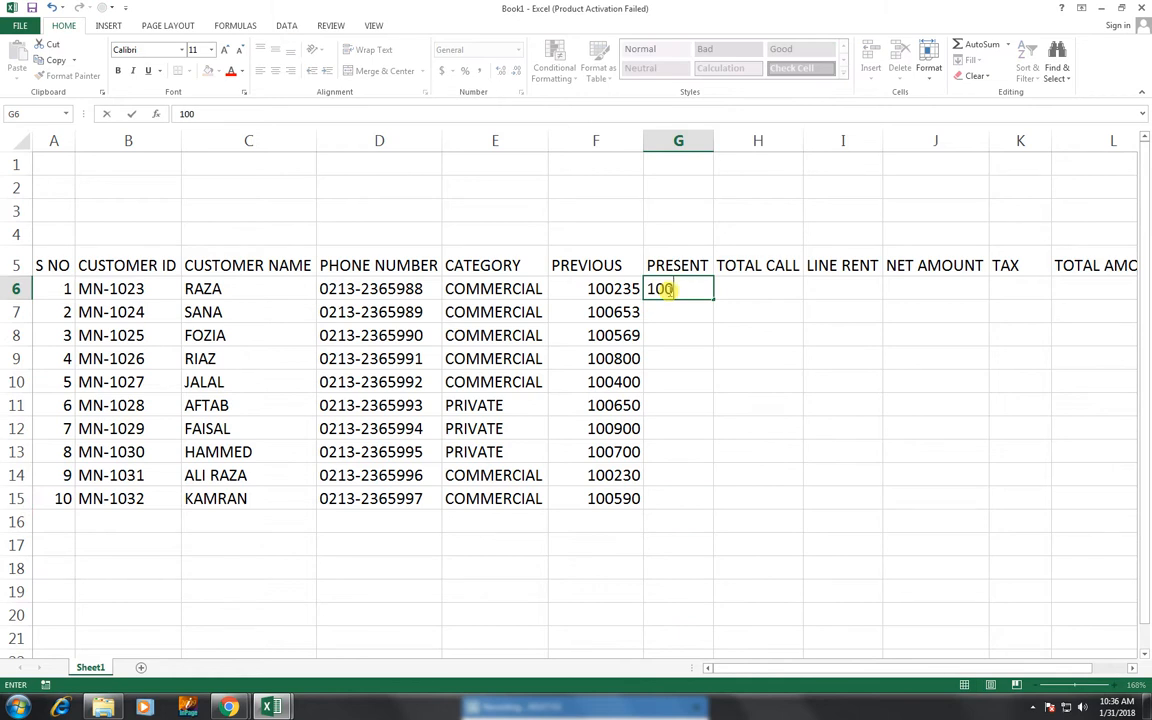
type("27")
type("0")
key("Return")
type("100")
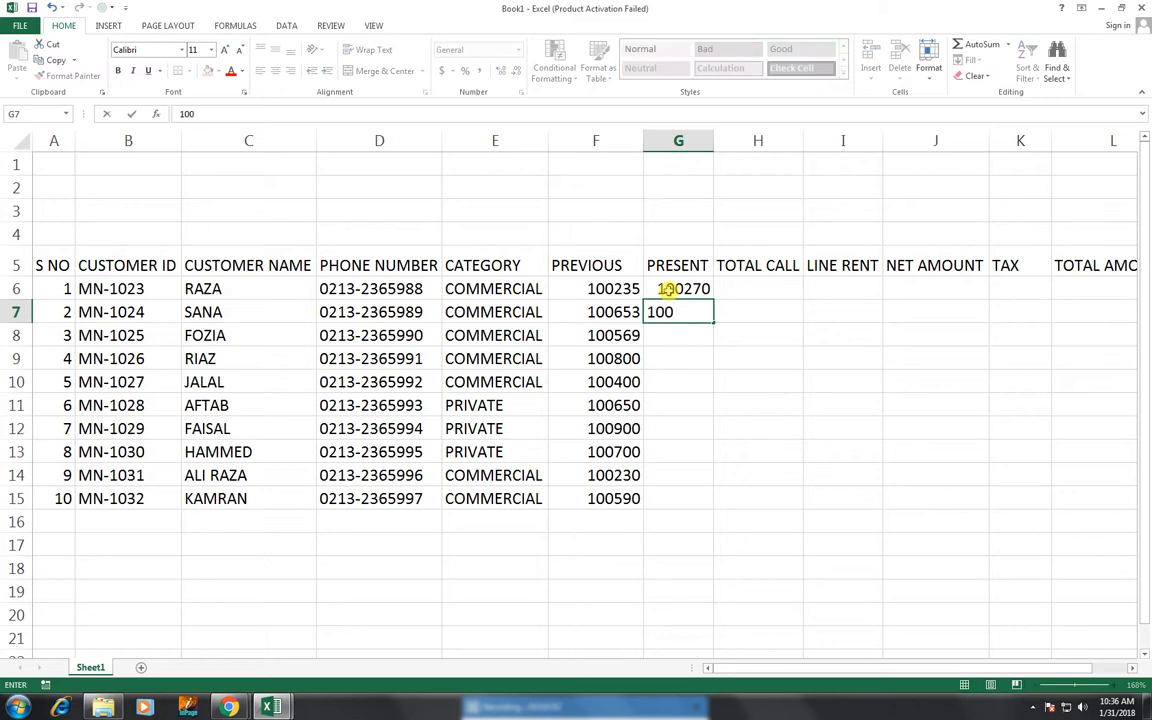
type("690")
key("Return")
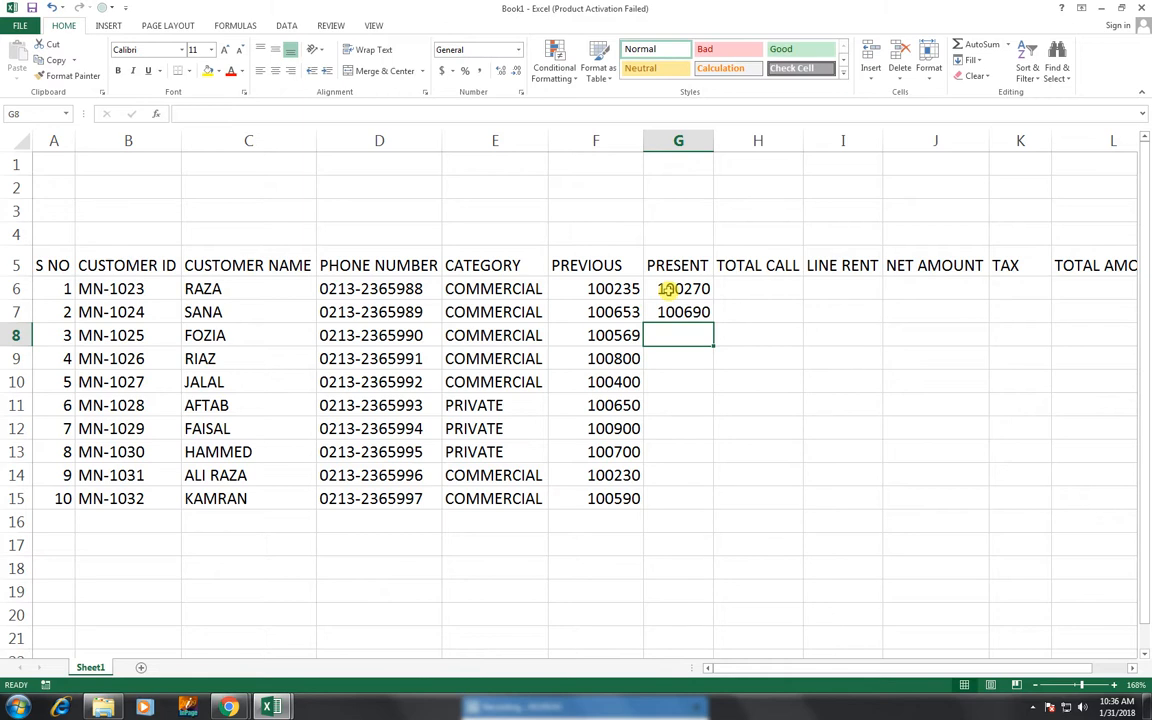
type("100")
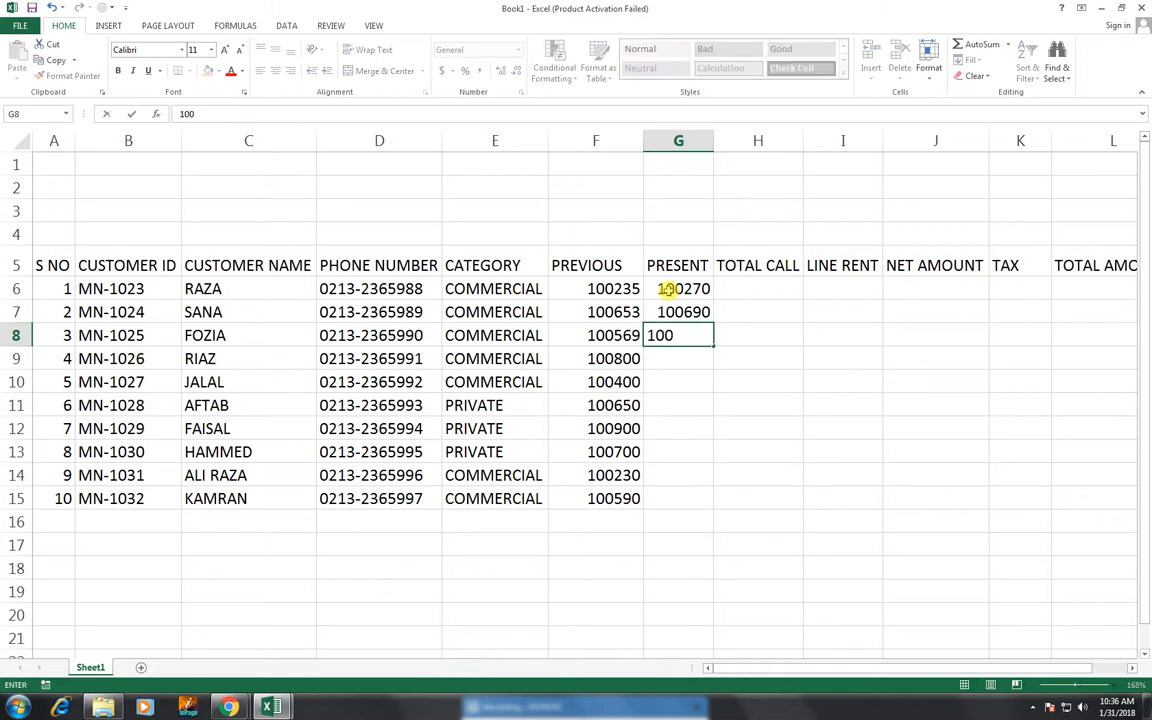
type("600")
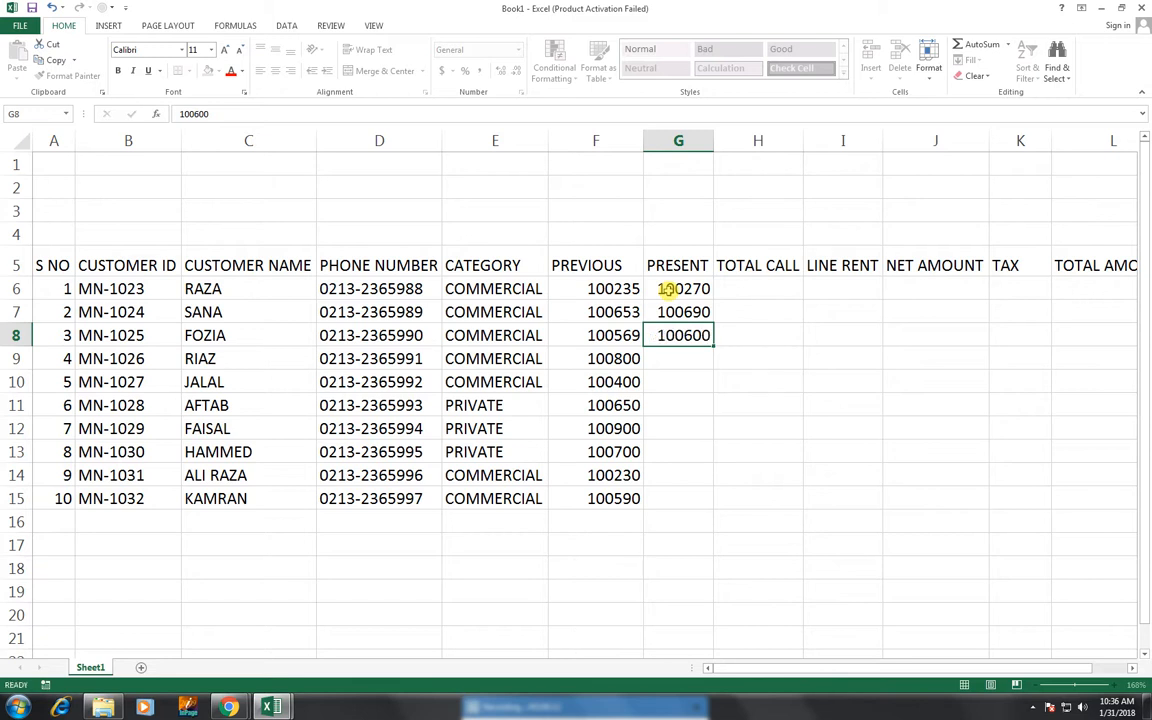
key("Return")
type("100")
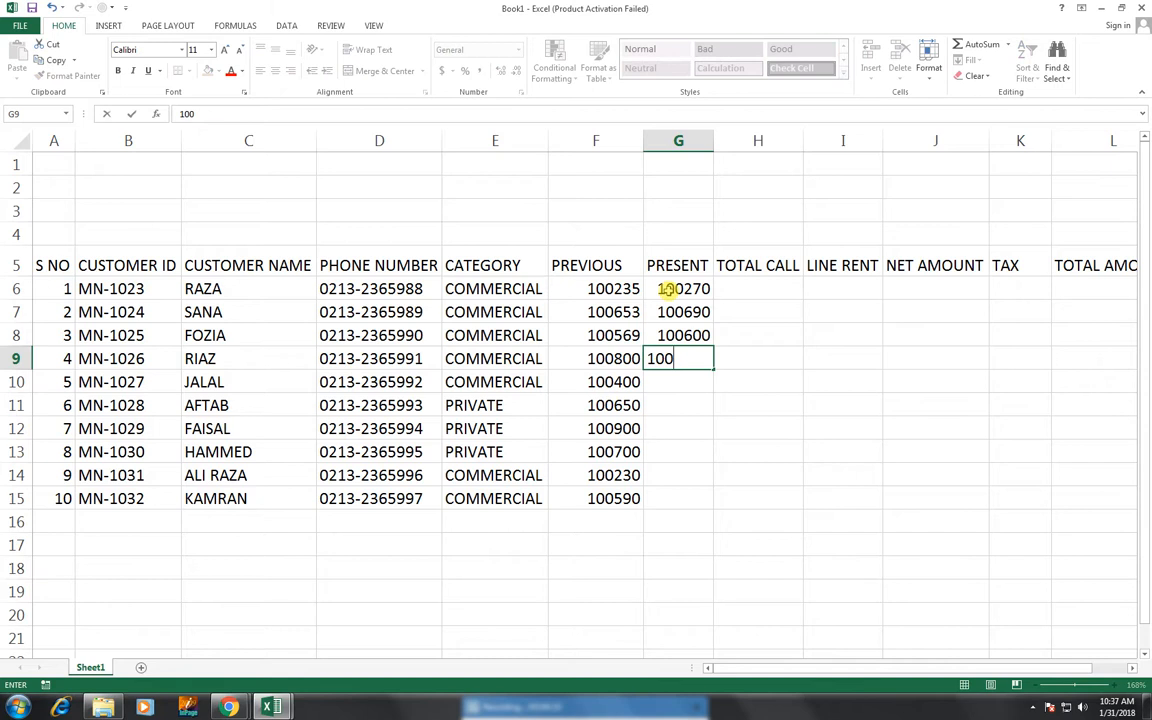
type("840")
key("Return")
type("10")
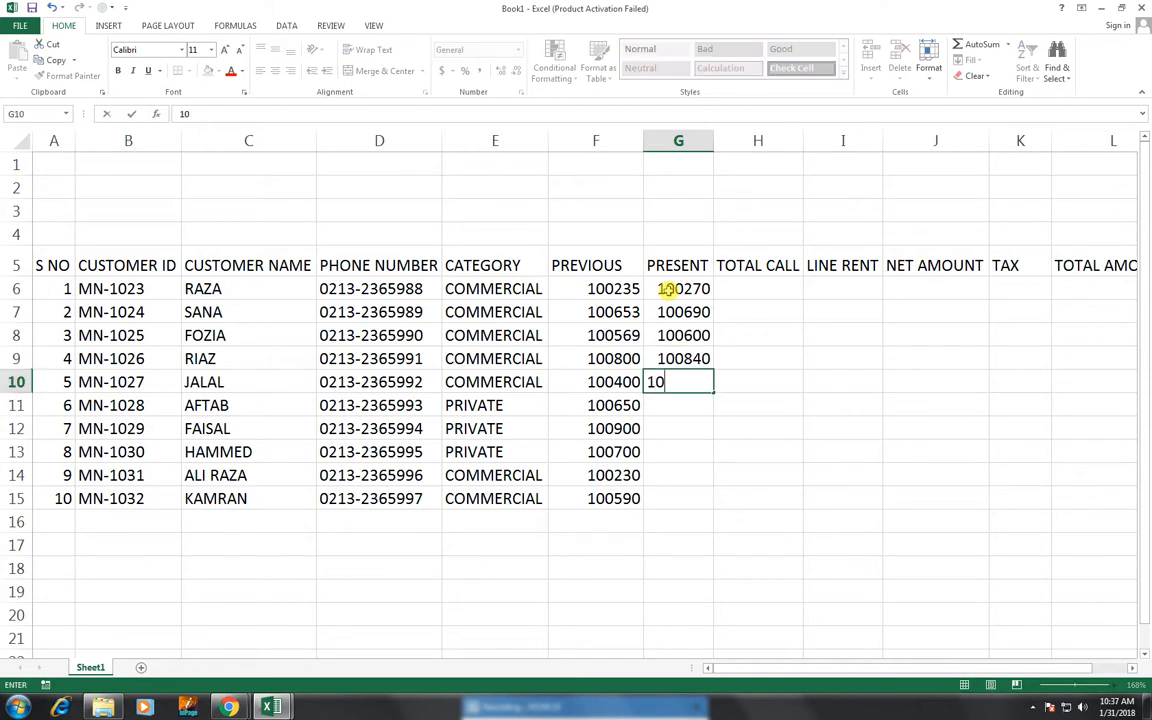
type("0450")
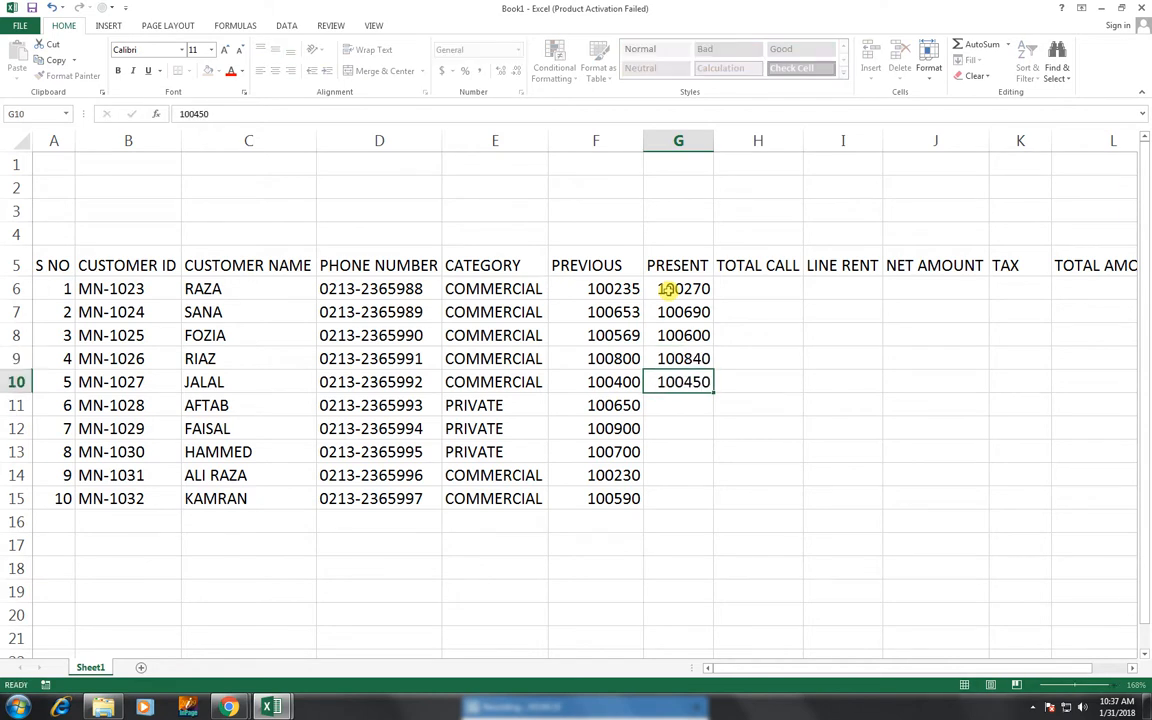
key("Return")
- Enter present readings 100760, 100920, 100720, 100240, 100620 in G11:G15
type("10")
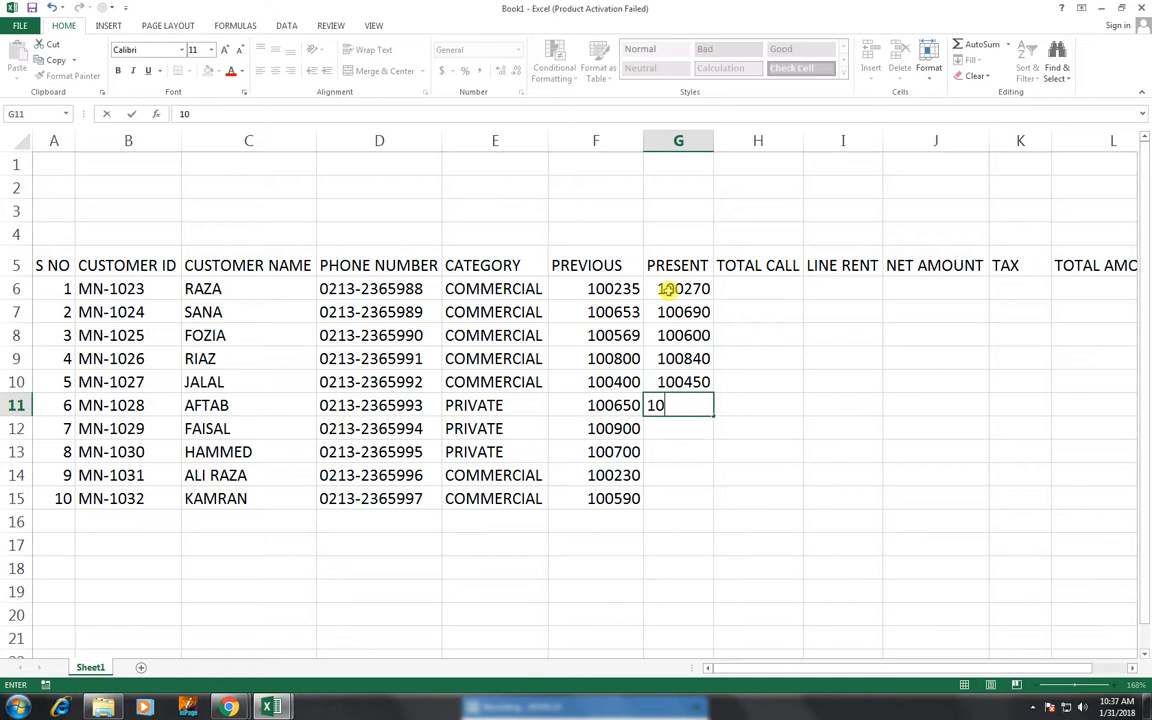
type("0760")
key("Return")
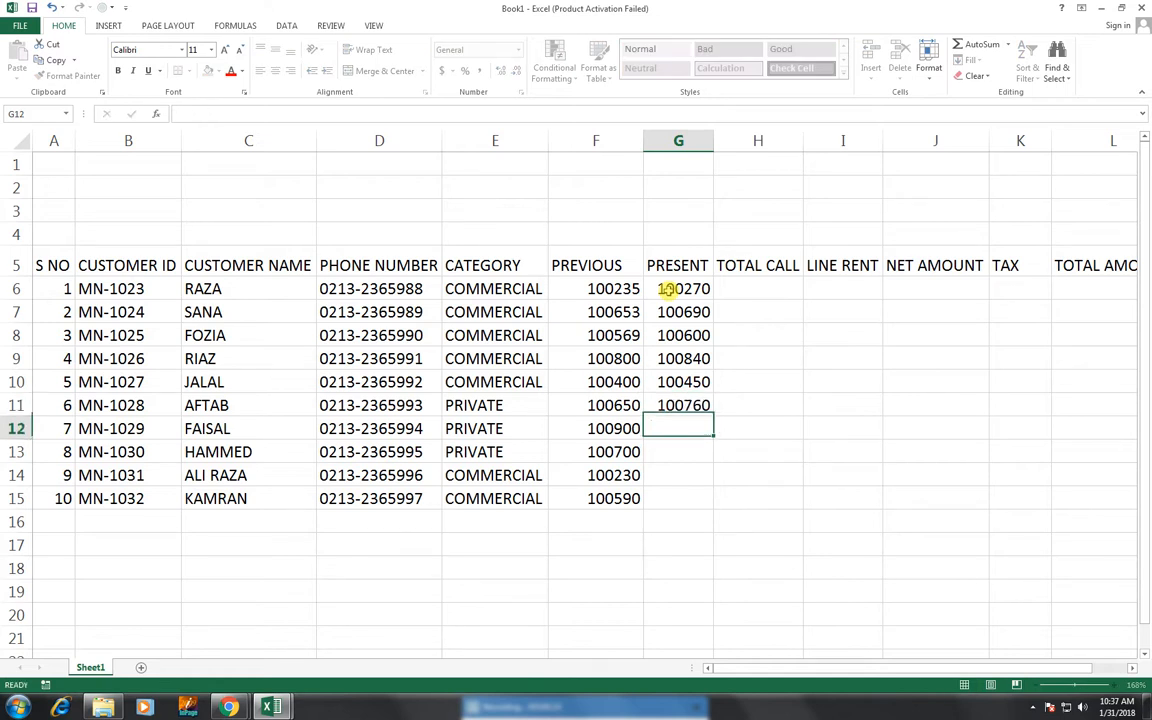
type("100900")
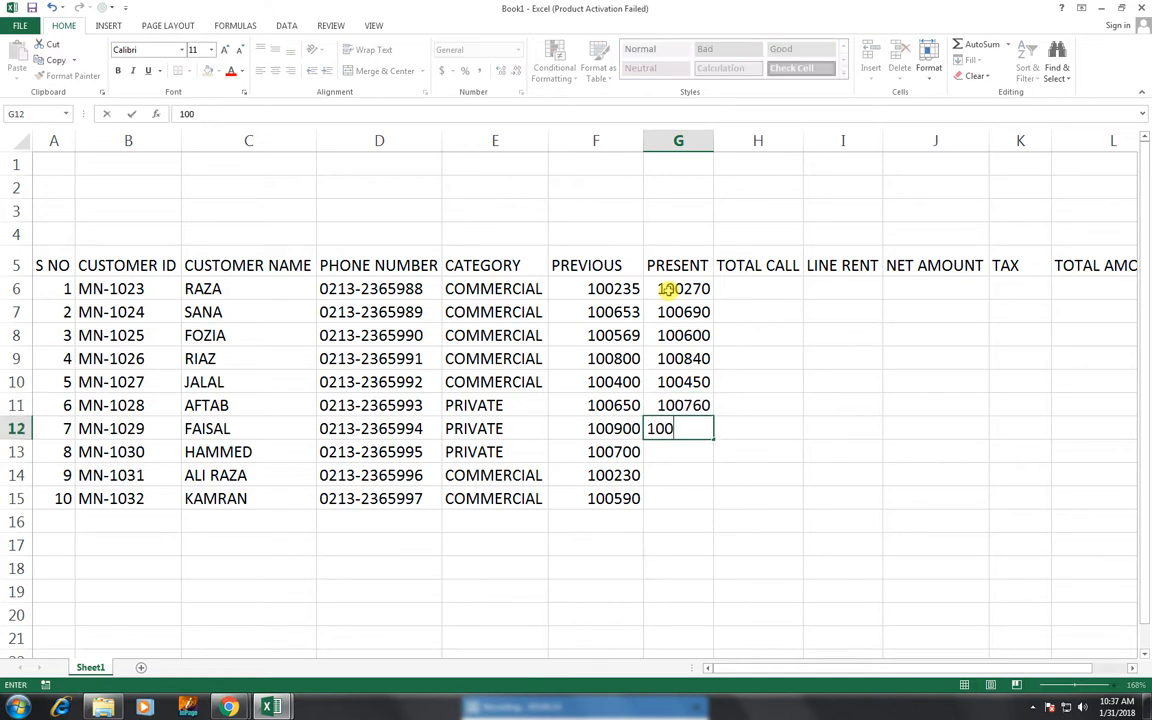
key("BackSpace")
key("BackSpace")
type("20")
key("Return")
type("100")
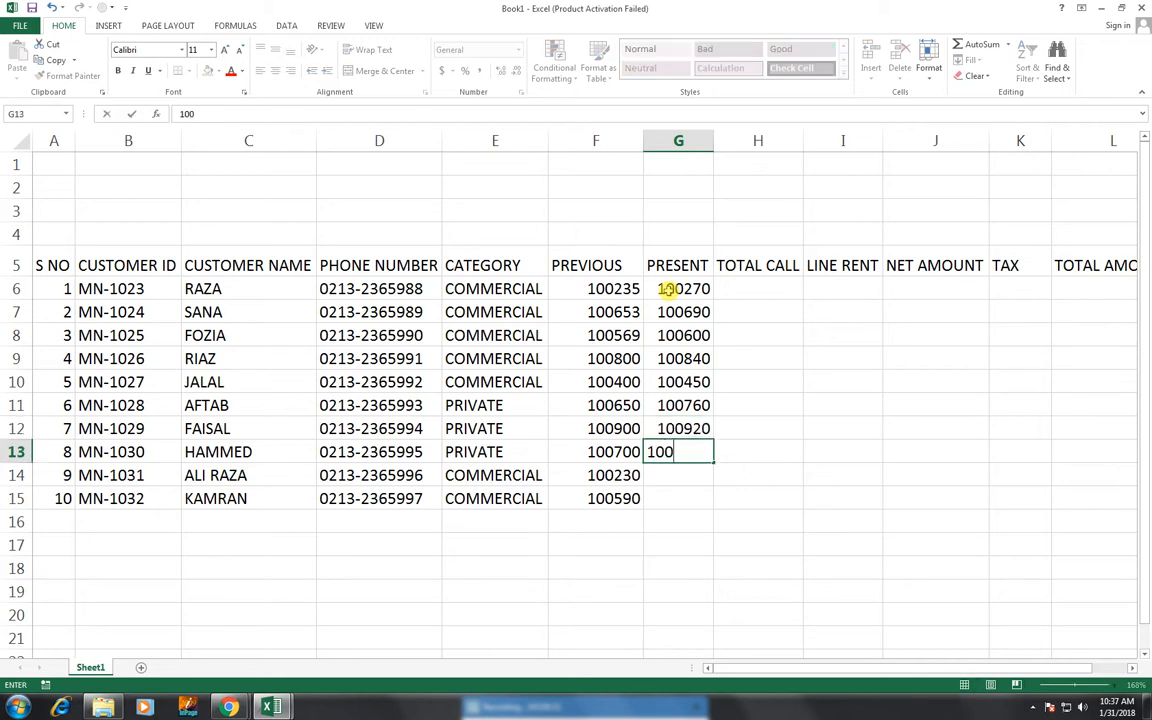
type("720")
key("Return")
type("1002")
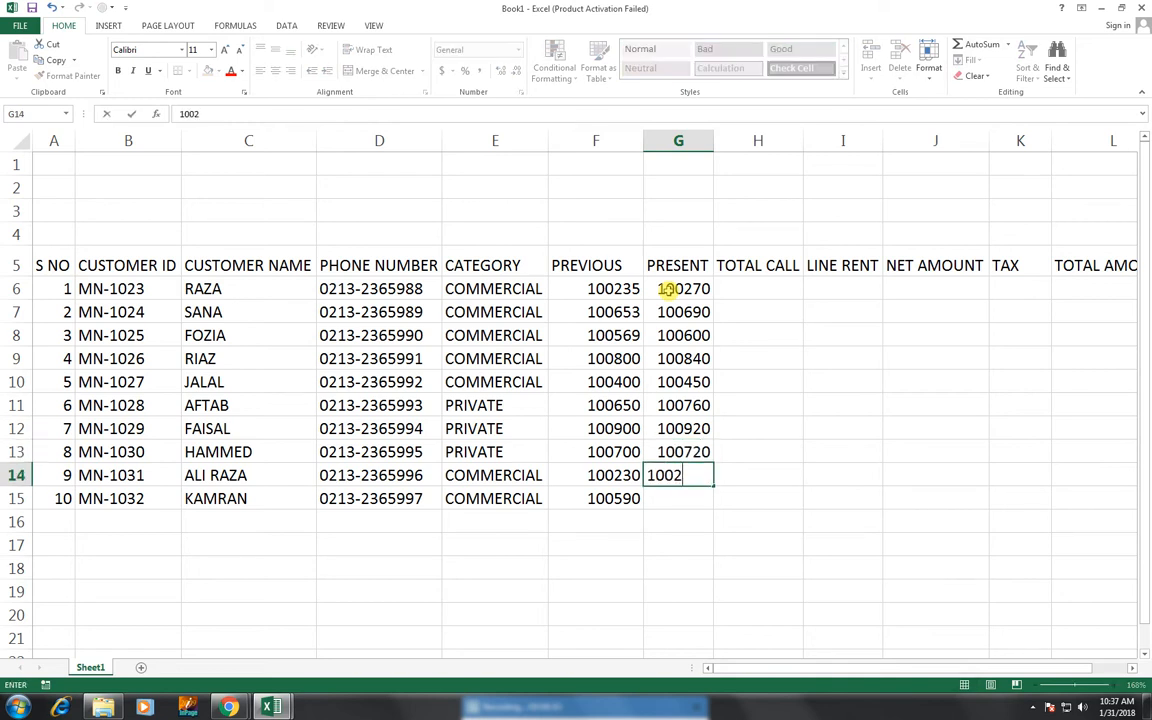
type("40")
key("Return")
type("1")
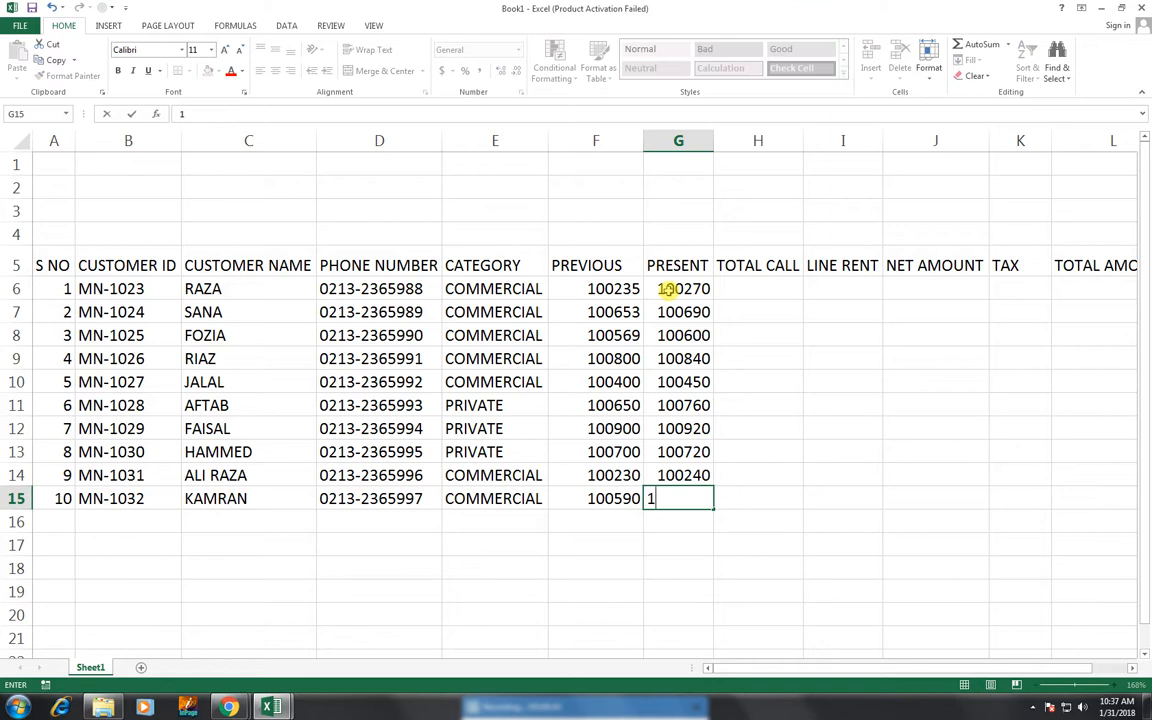
type("00620")
key("Tab")
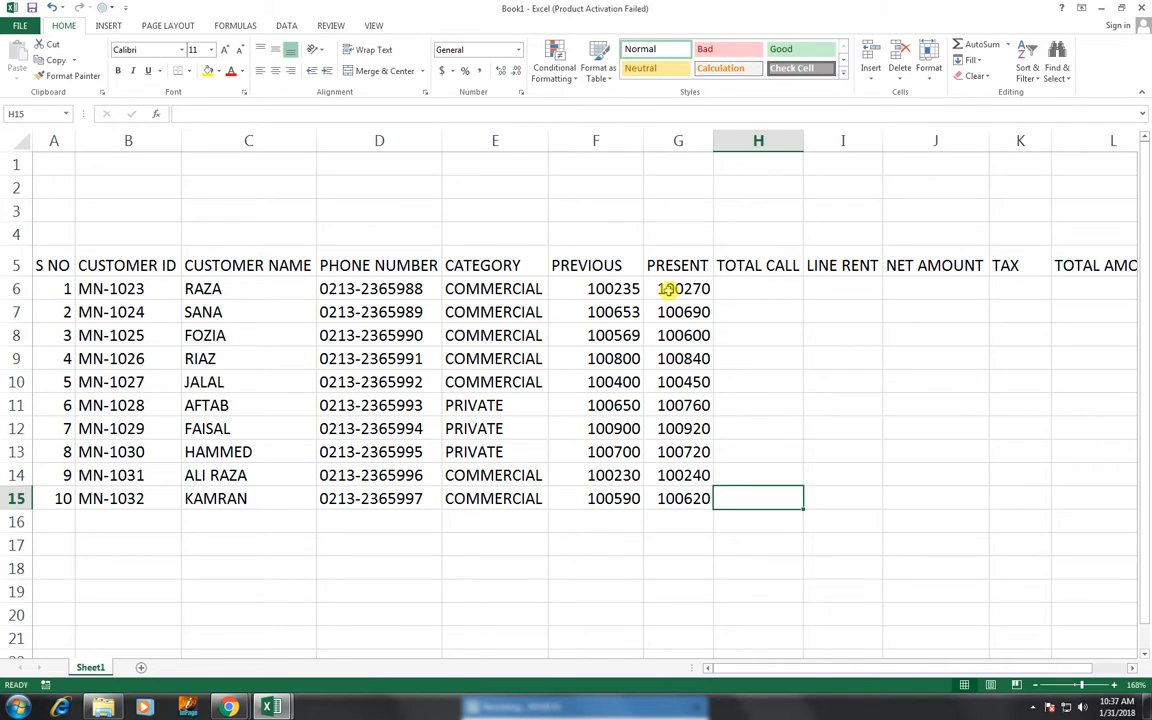
key("Up")
key("Up")
key("Up")
key("Up")
key("Up")
key("Up")
key("Up")
key("Up")
key("Up")
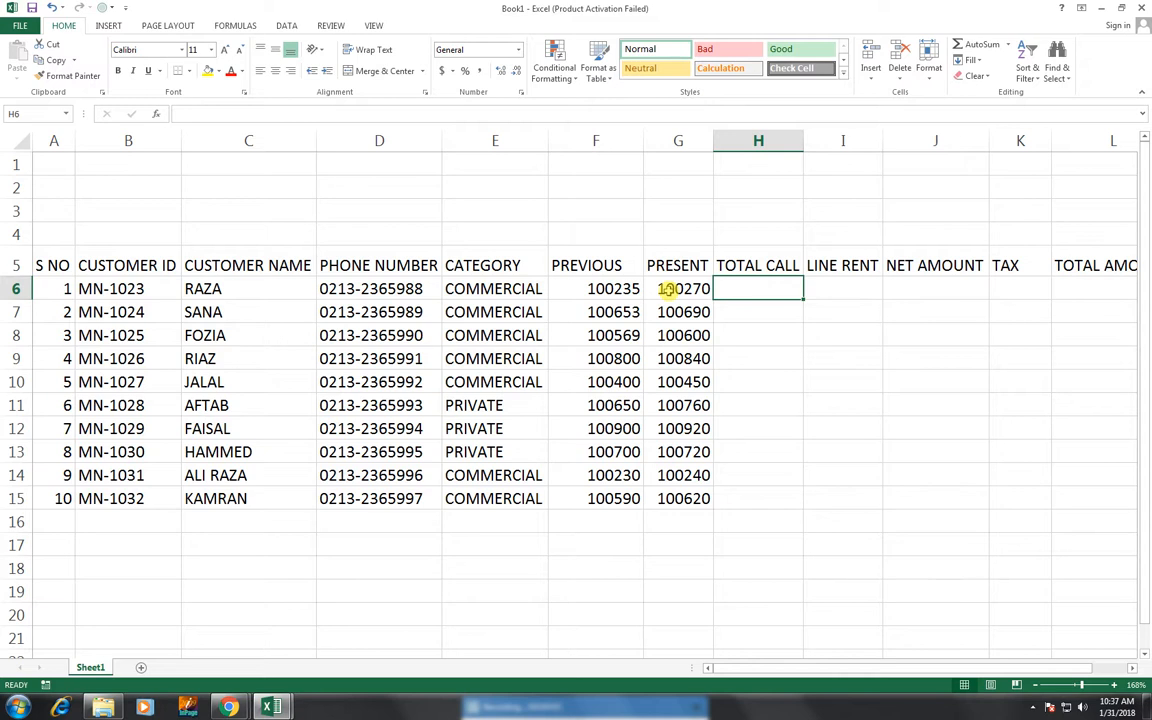
- Enter =G6-F6 in H6 and fill the TOTAL CALL formula down to H15
type("=")
left_click(668, 289)
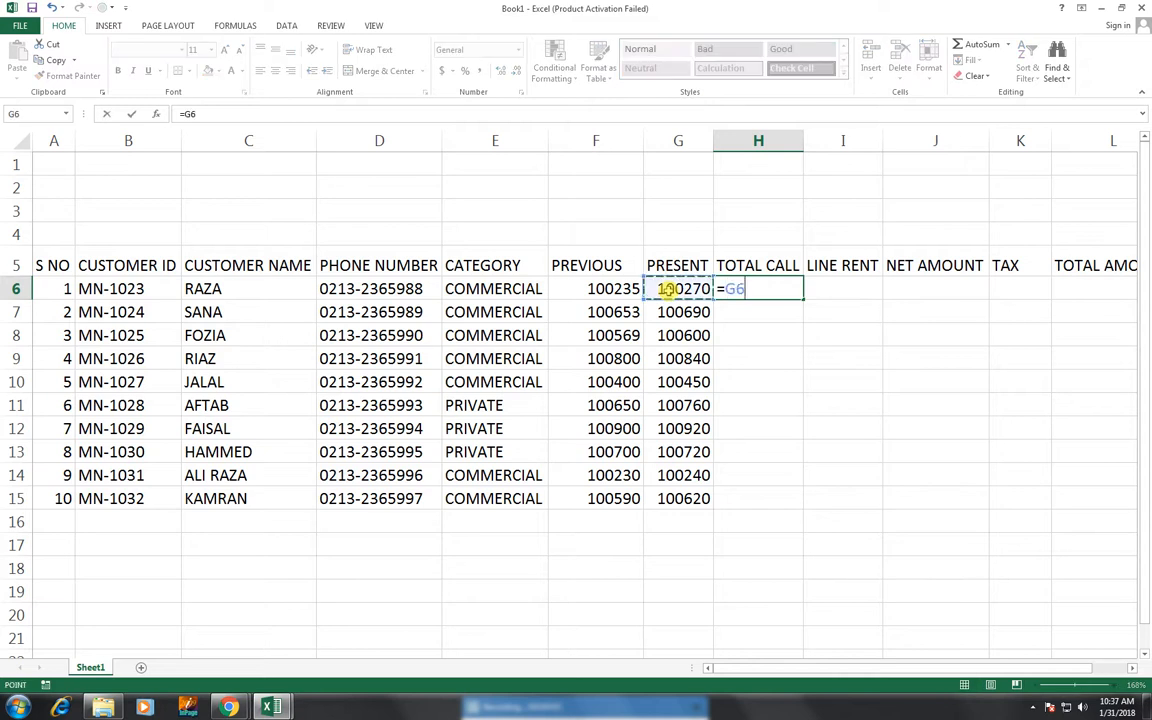
type("-")
key("Left")
key("Left")
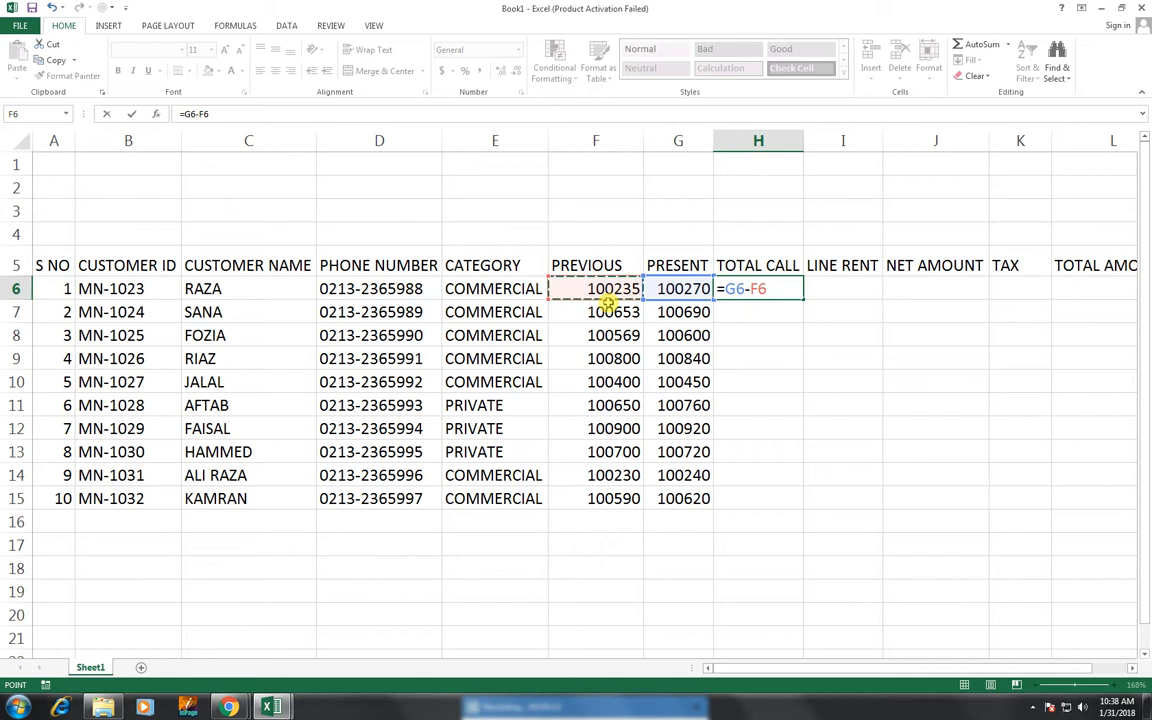
key("ctrl+Return")
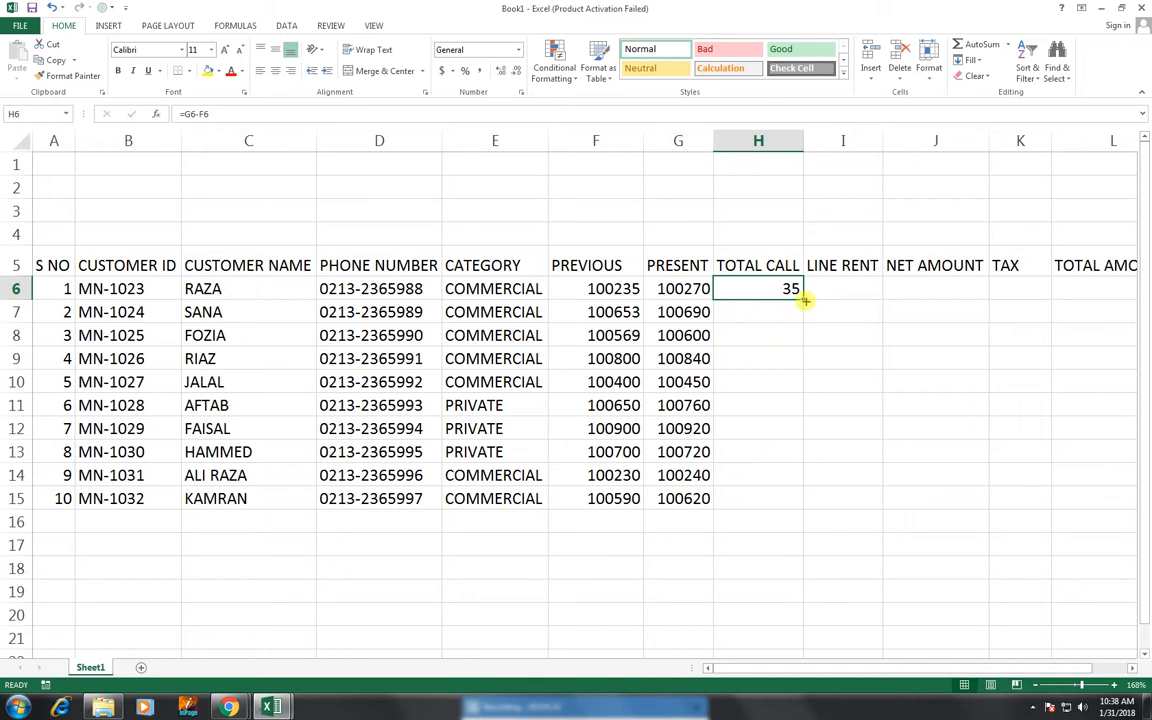
left_click_drag(804, 300, 797, 505)
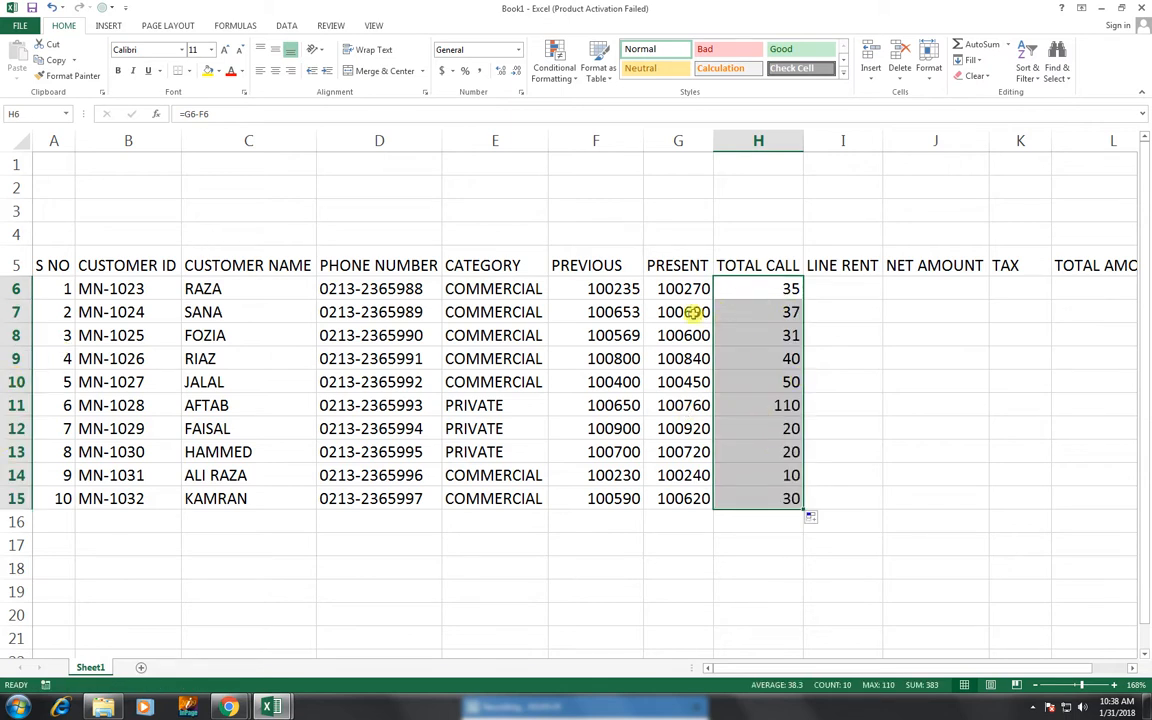
left_click(840, 286)
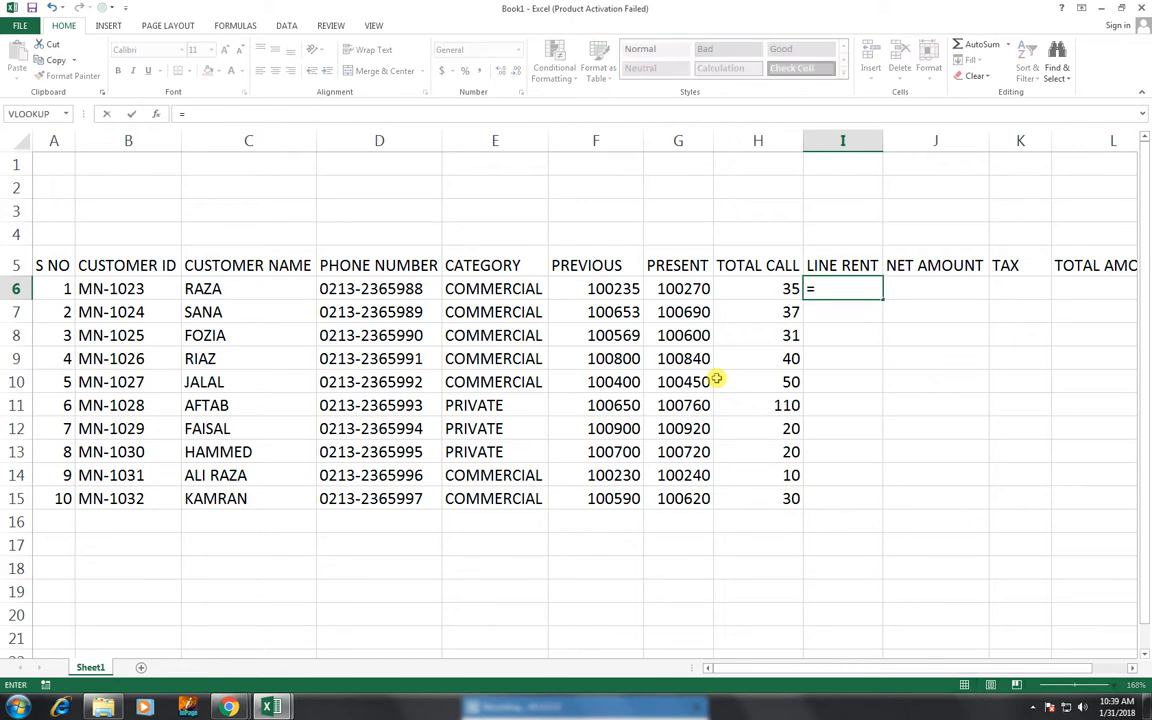
- Enter =IF(E6="COMMERCIAL",300,200) in I6 as the first line rent
type("IF(")
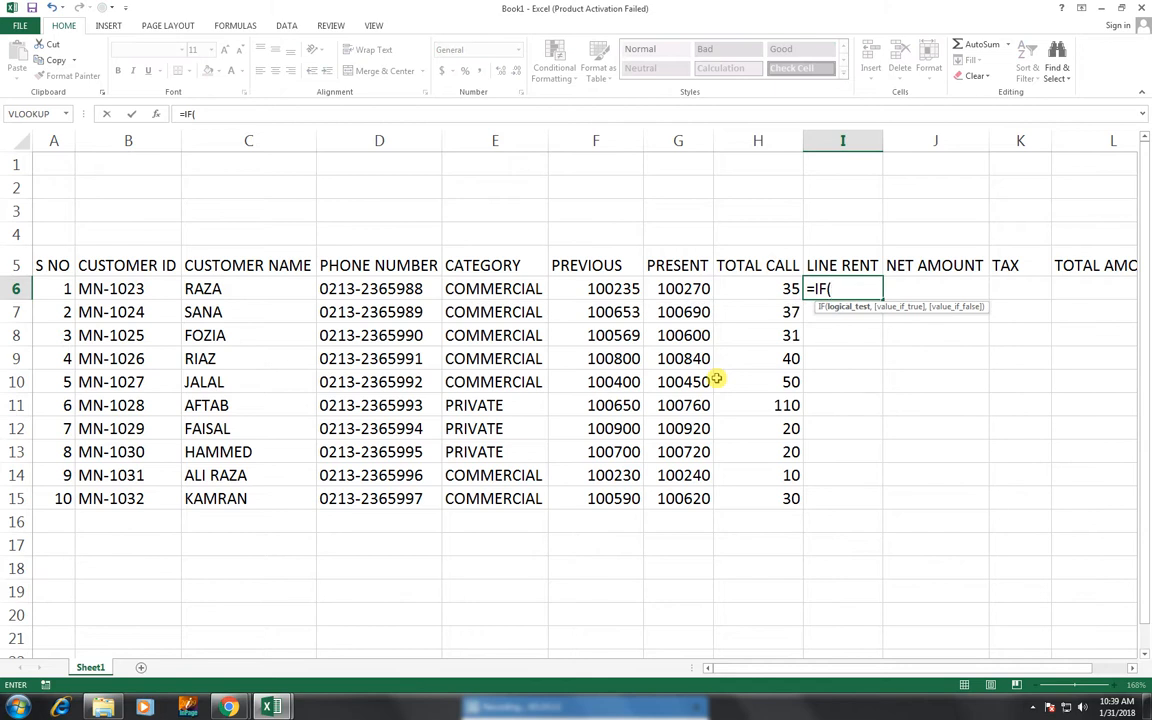
left_click(487, 288)
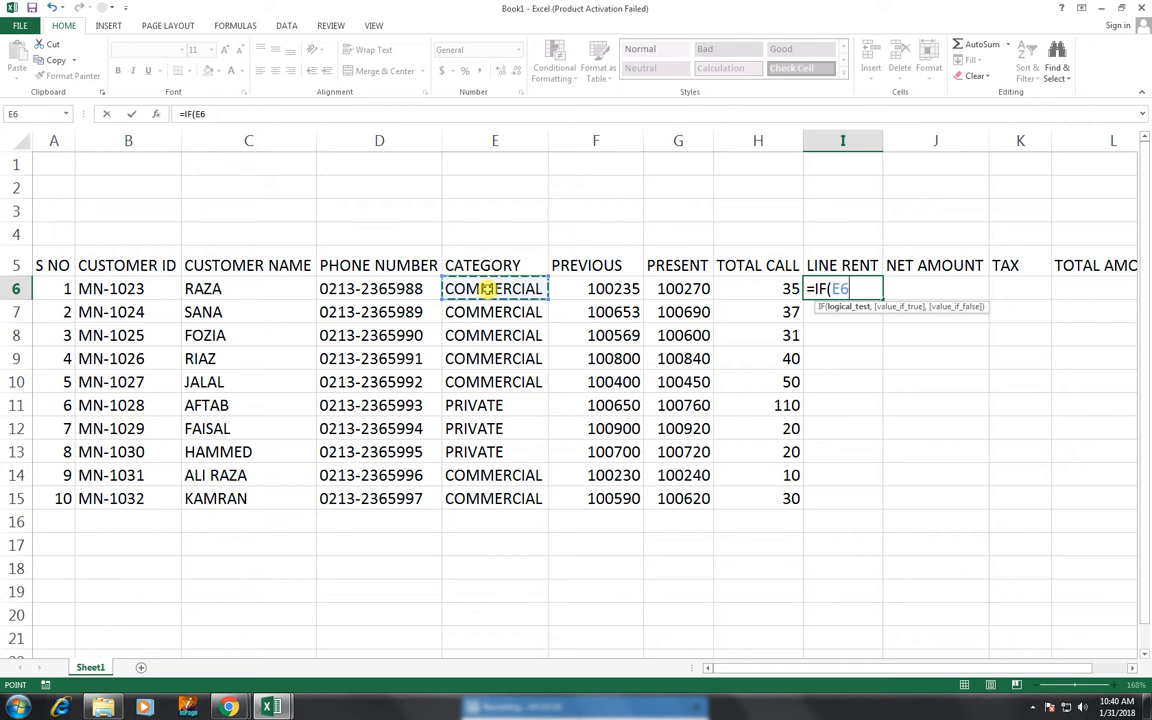
type("=")
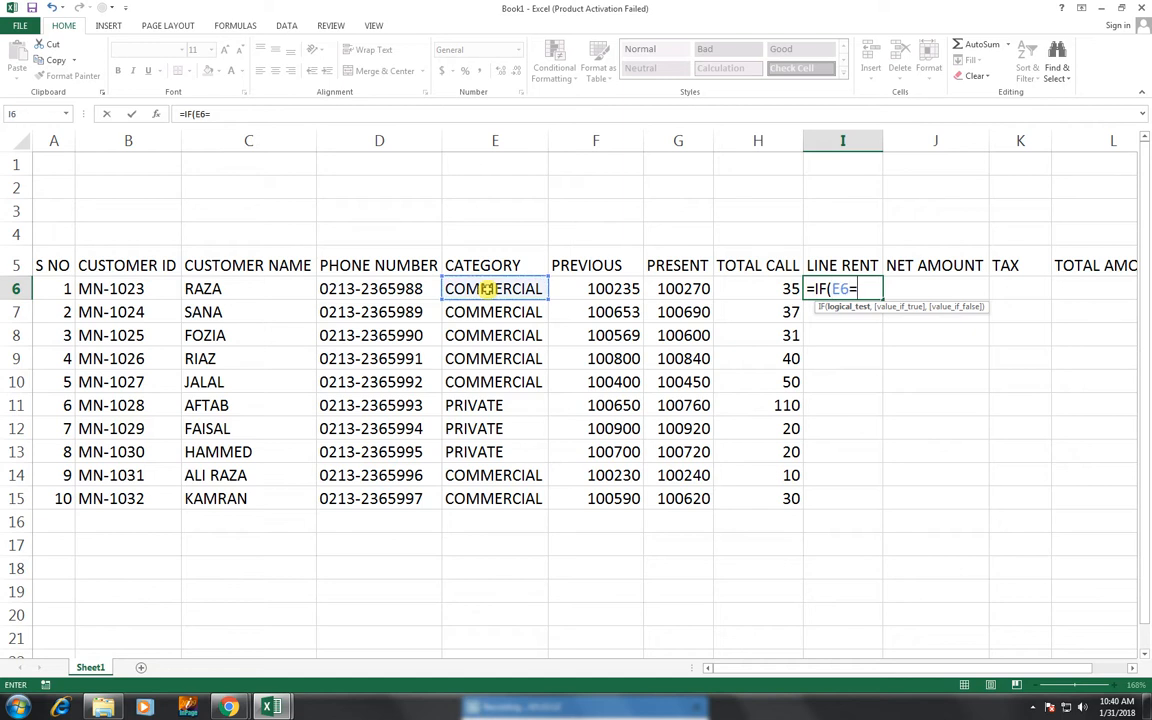
type("\"COMME")
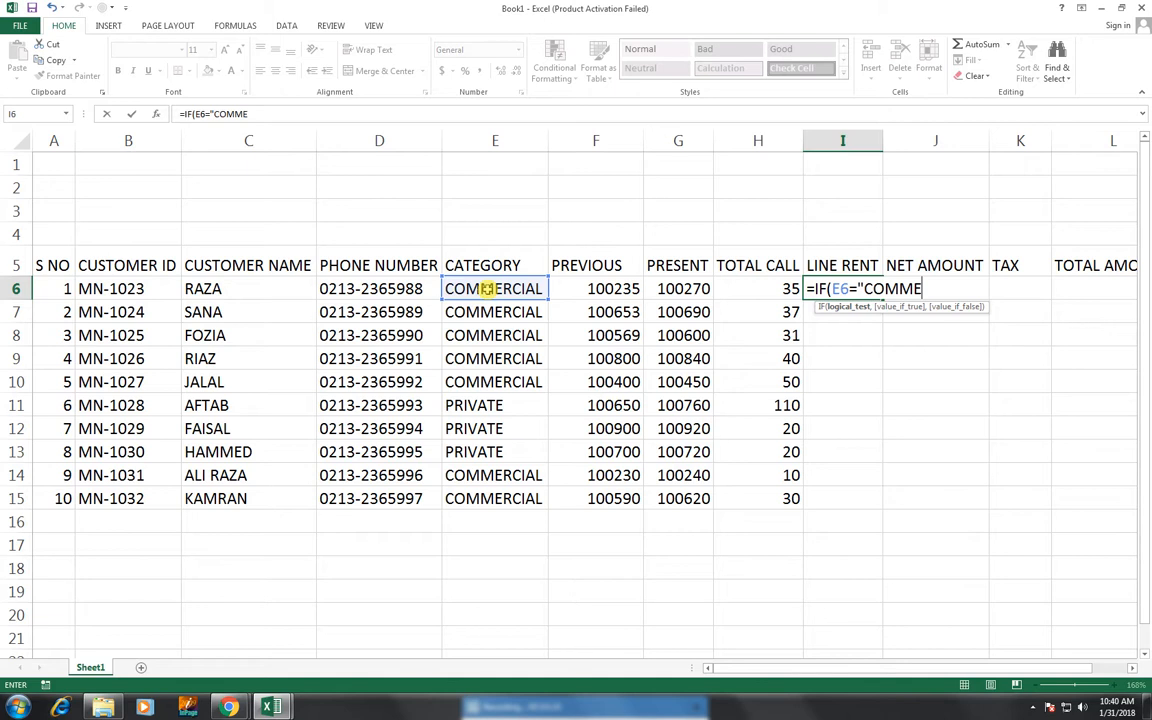
type("RCIAL\"")
type(",")
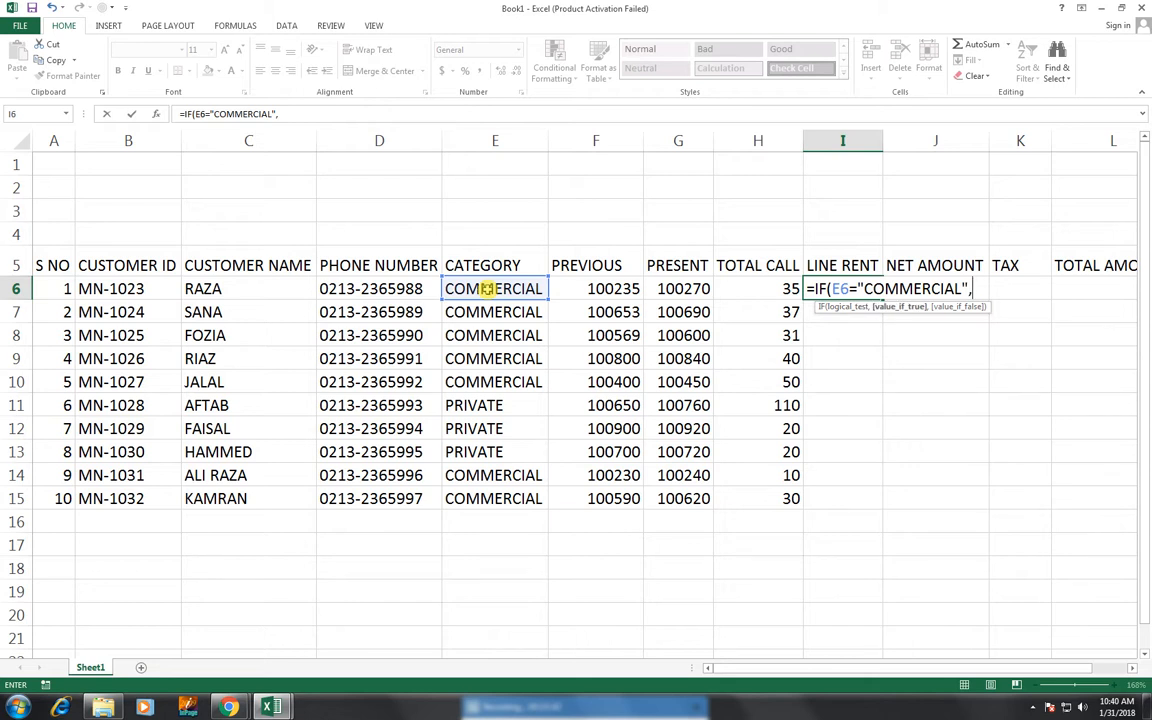
type("300,")
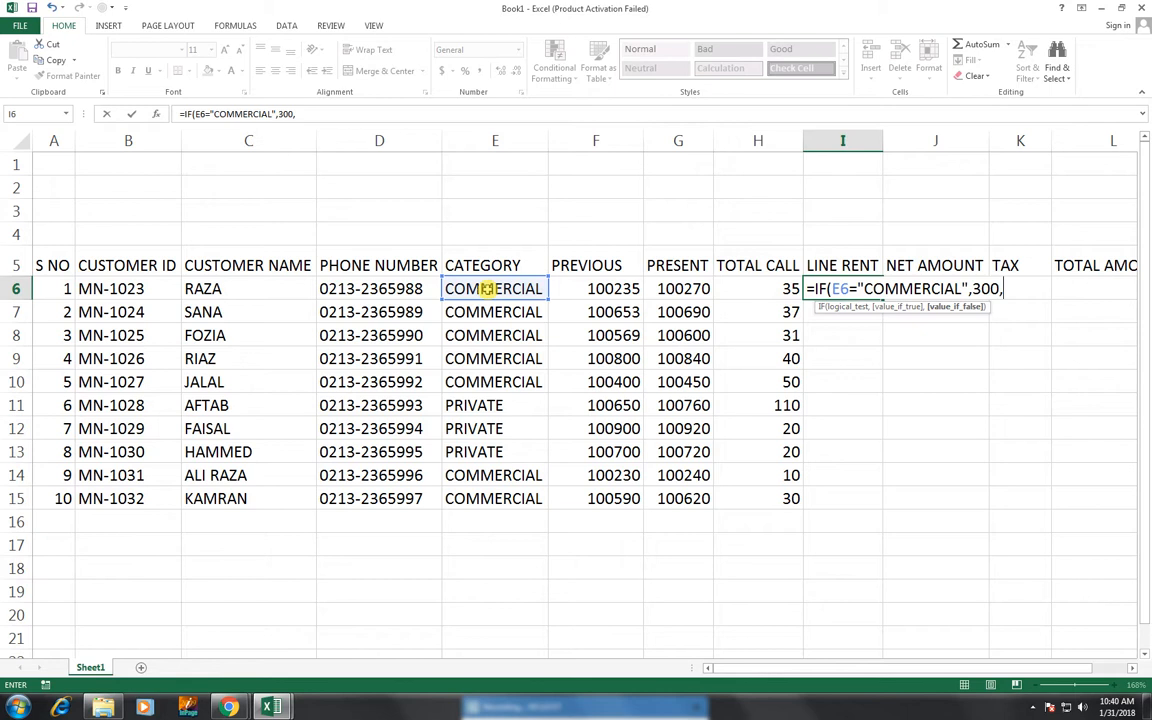
type("200)")
key("Return")
key("Up")
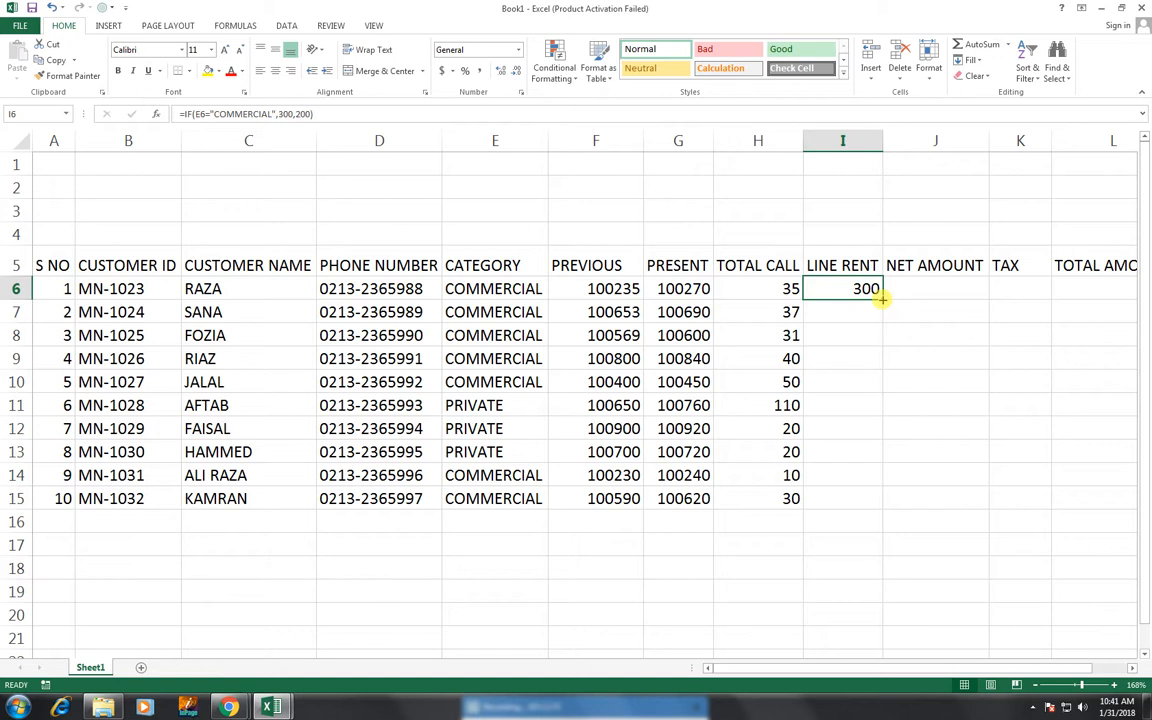
- Copy the I6 line rent formula down to I15 and check private rows 11–13 show 200
left_click_drag(883, 298, 879, 505)
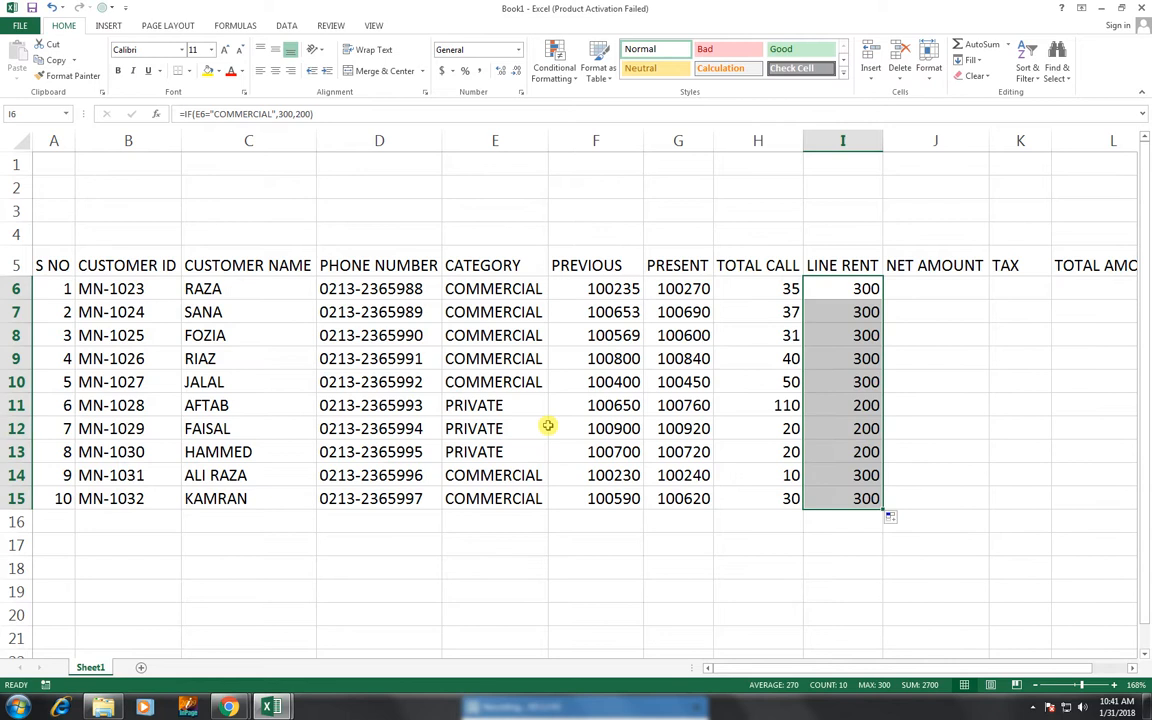
left_click(870, 405)
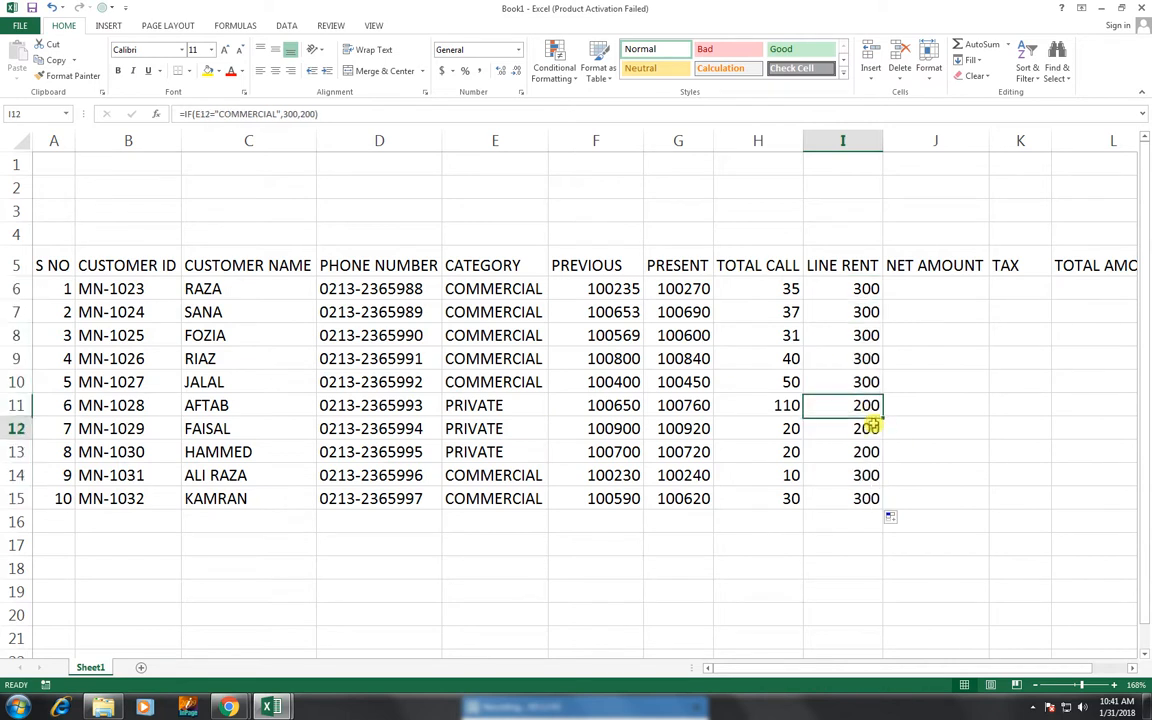
left_click(868, 428)
left_click(870, 452)
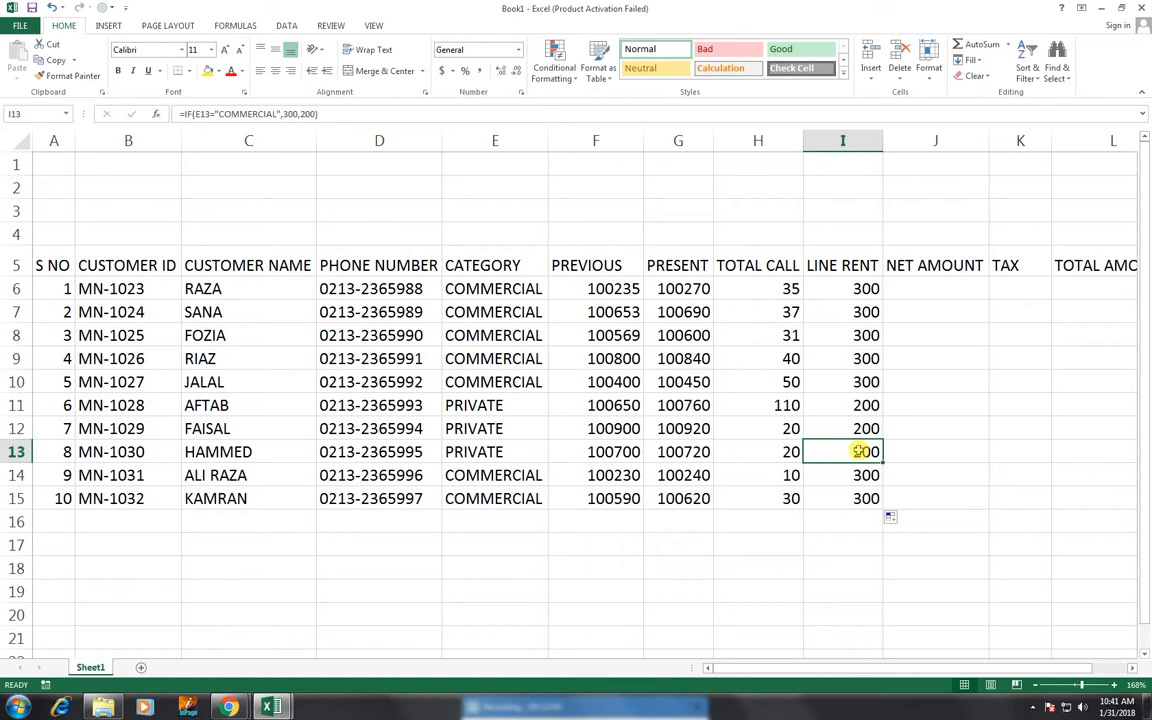
left_click(911, 292)
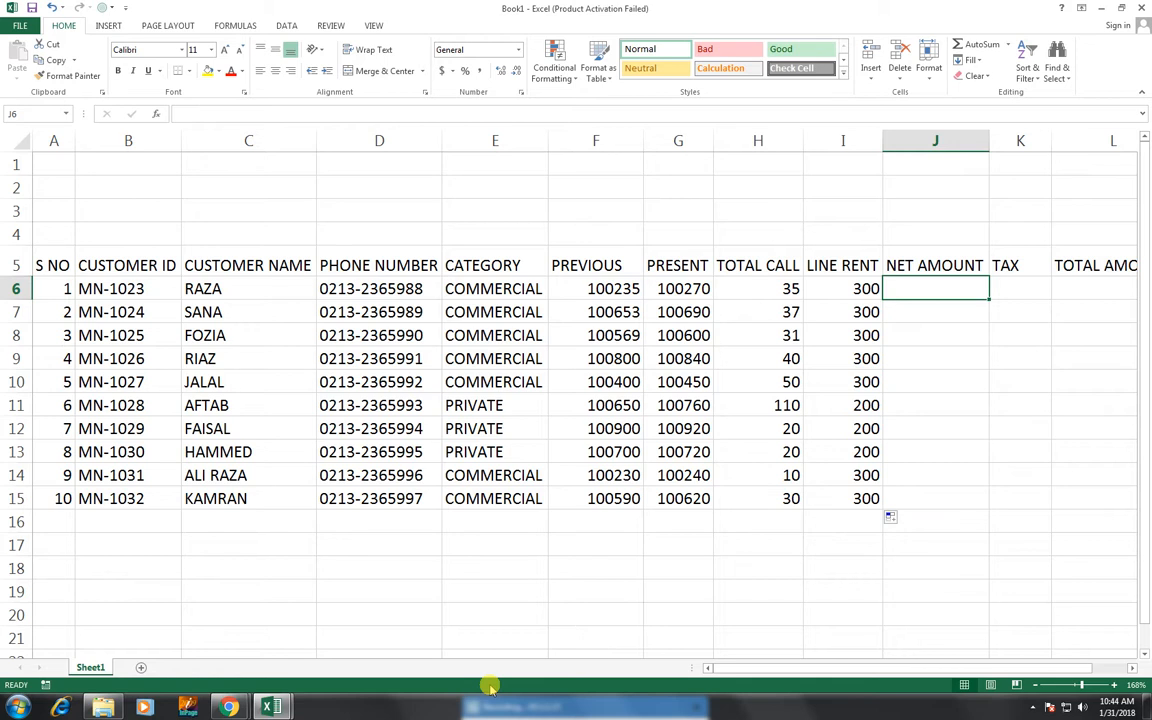
type("=")
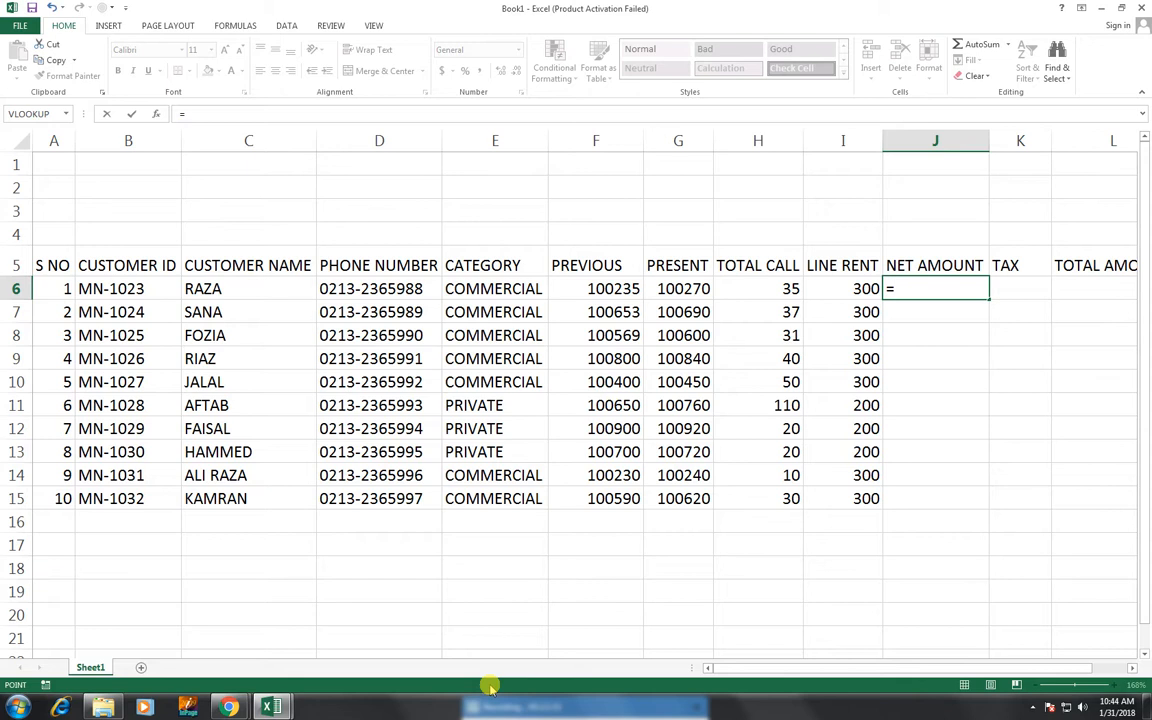
key("Left")
key("Left")
type("*")
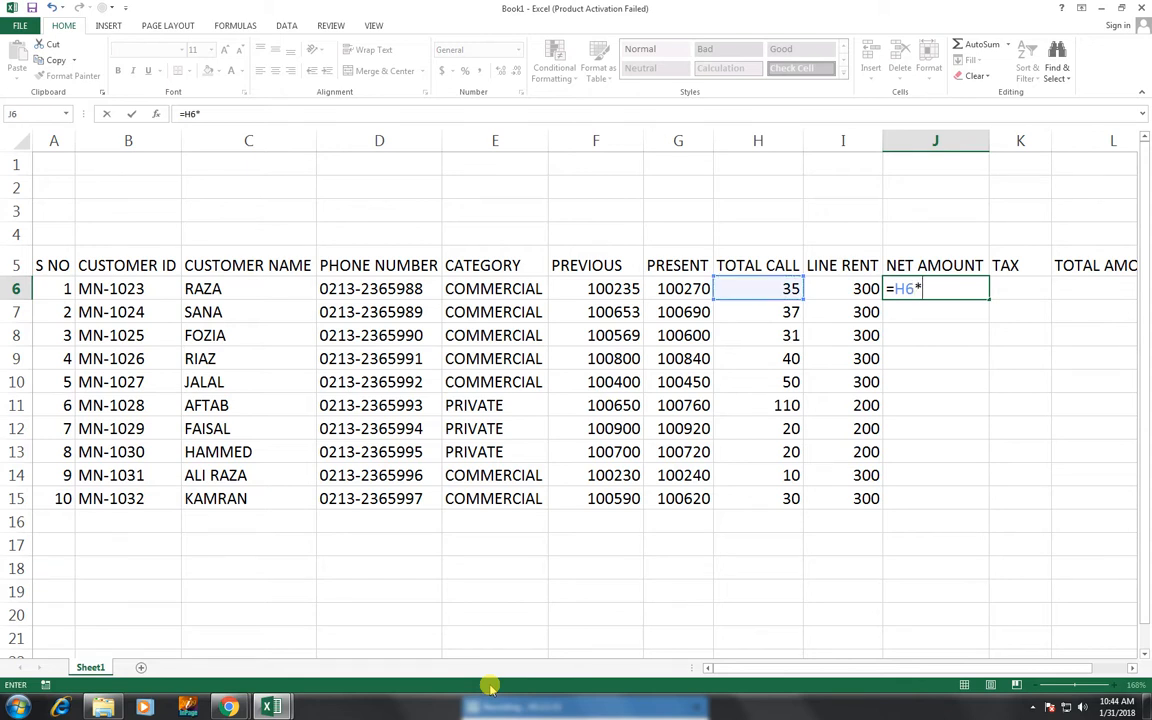
type("5+")
key("Left")
key("ctrl+Return")
key("Return")
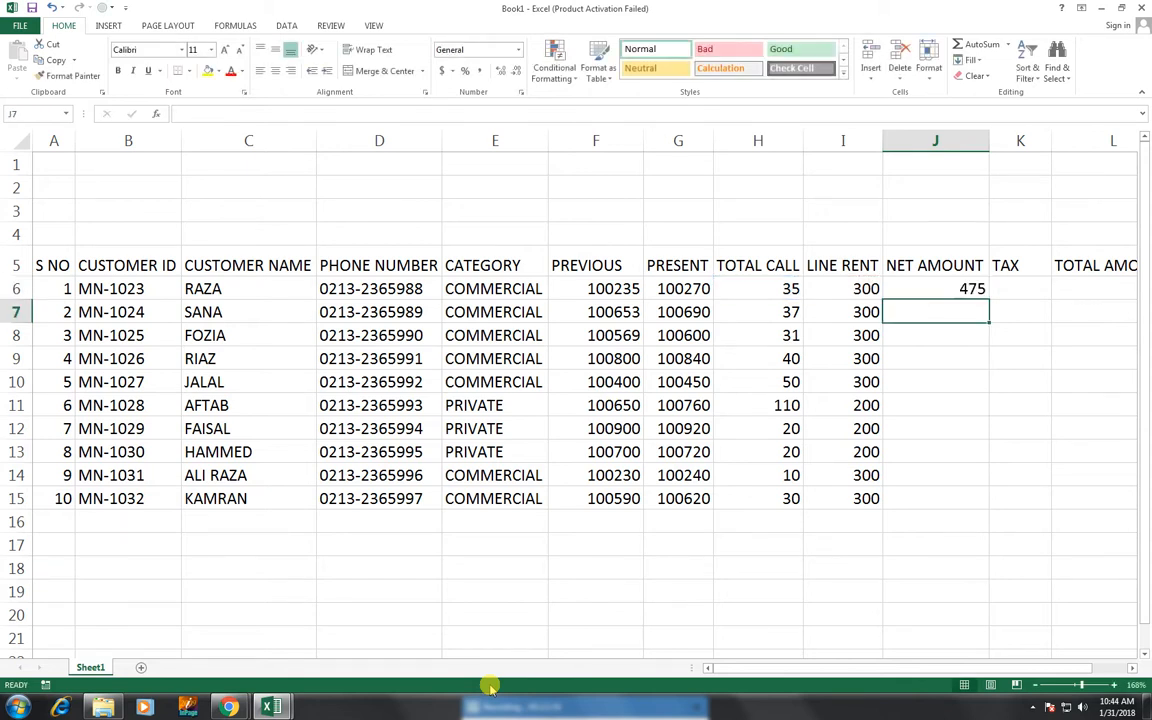
key("Up")
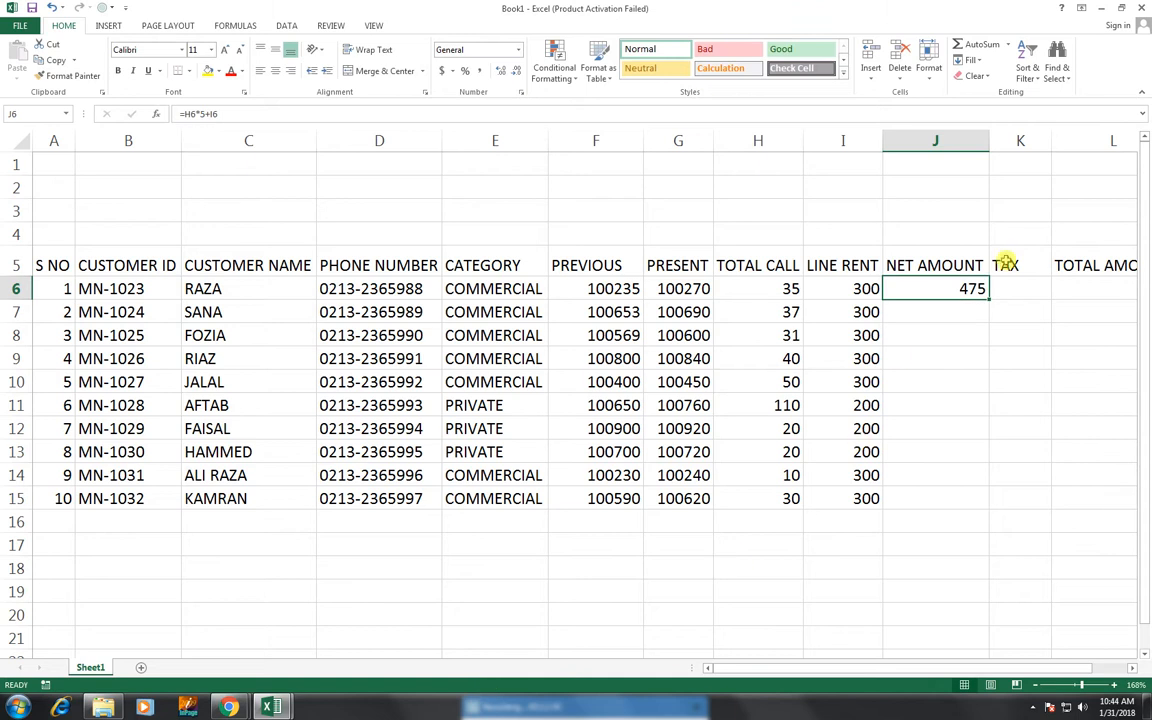
double_click(989, 299)
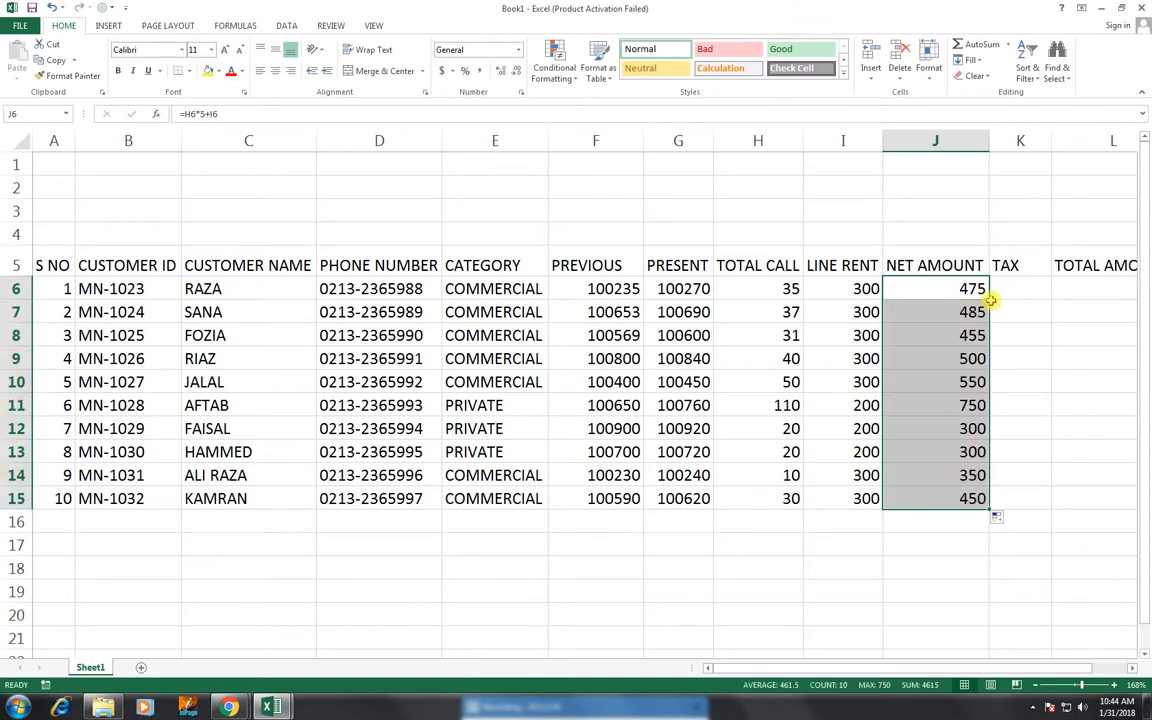
key("Delete")
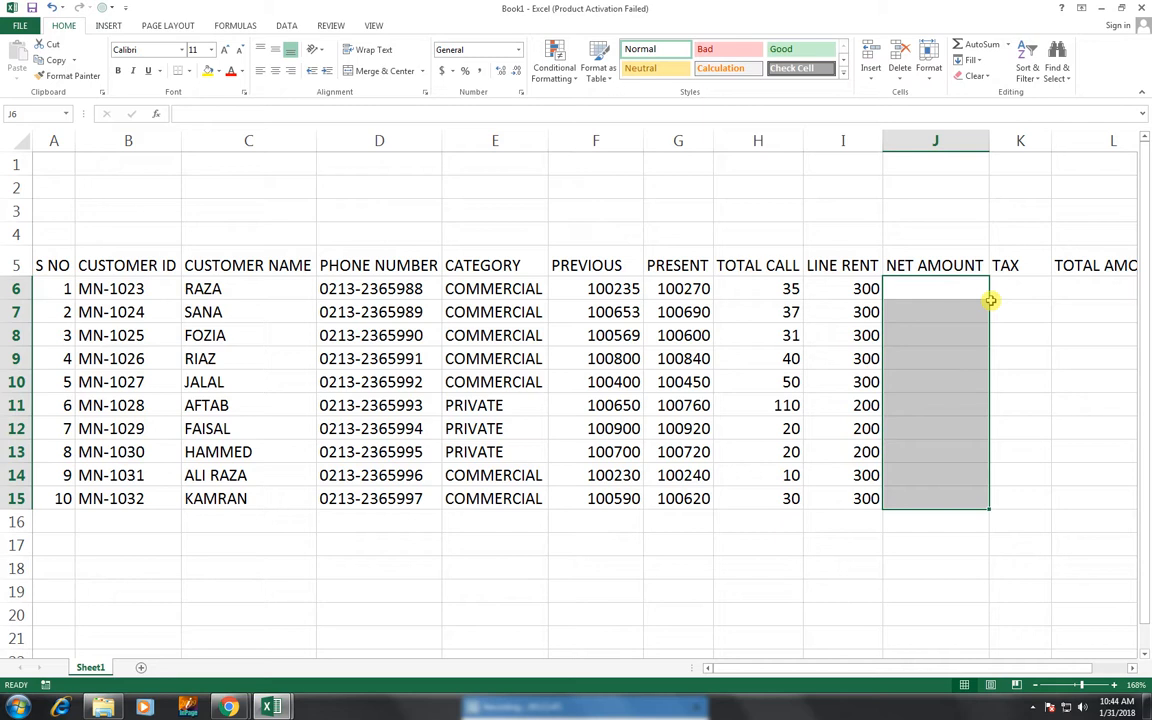
key("Left")
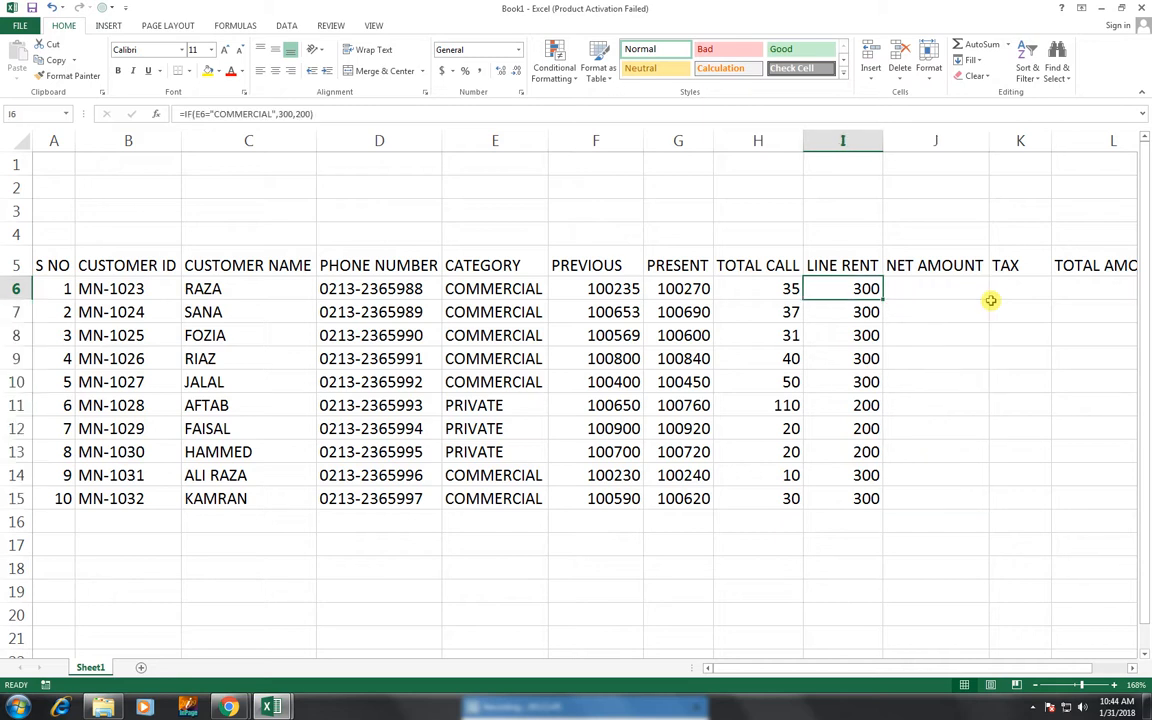
key("Right")
- Enter =IF(E6="COMMERCIAL",H6*15+I6,H6*10+I6) in J6, giving a net amount of 825
type("=IF(")
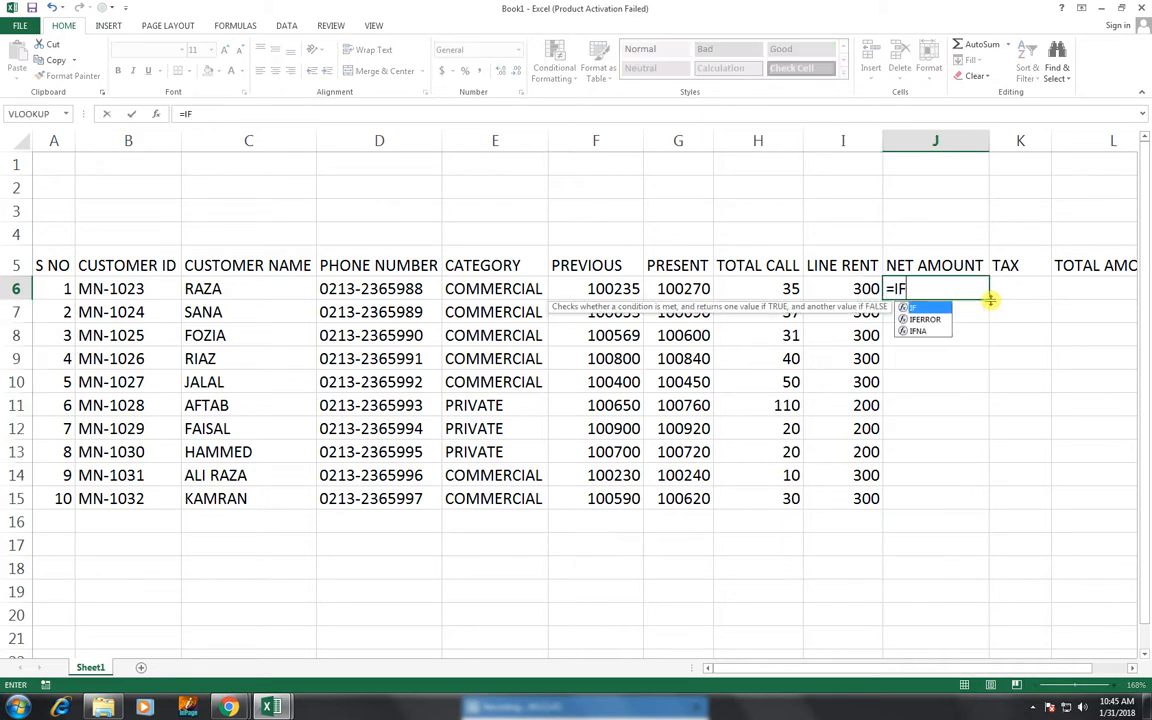
key("Left")
key("Left")
key("Left")
key("Left")
key("Left")
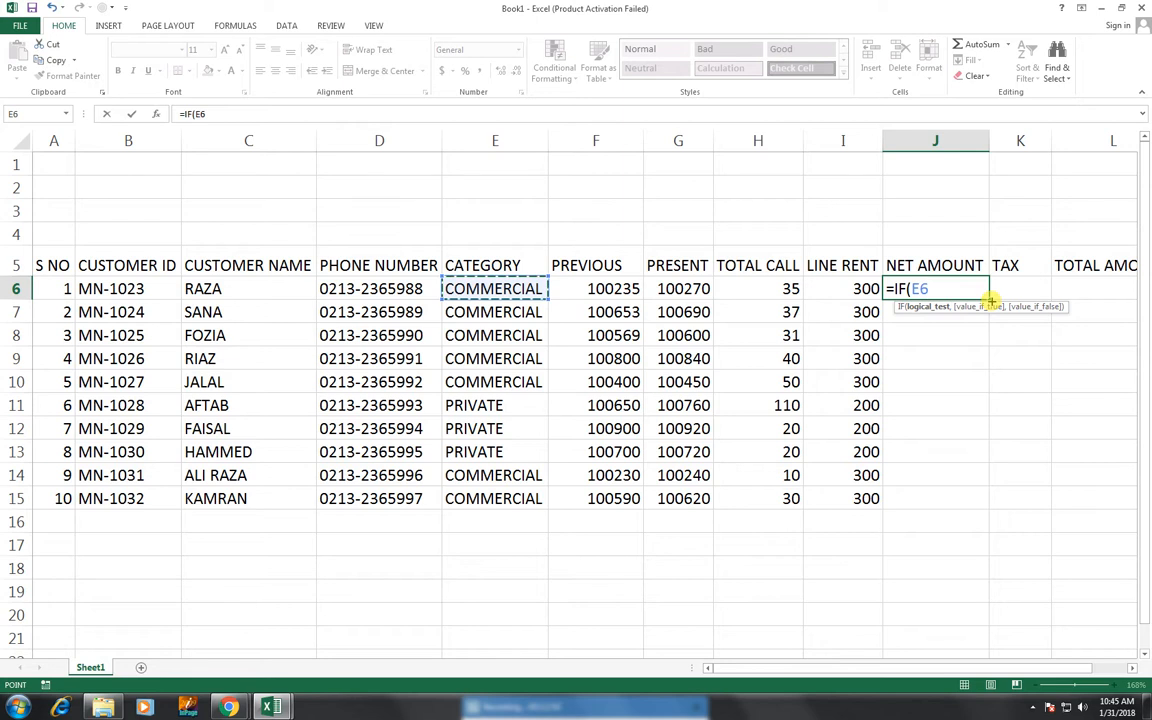
type("=")
type("\"COMMER")
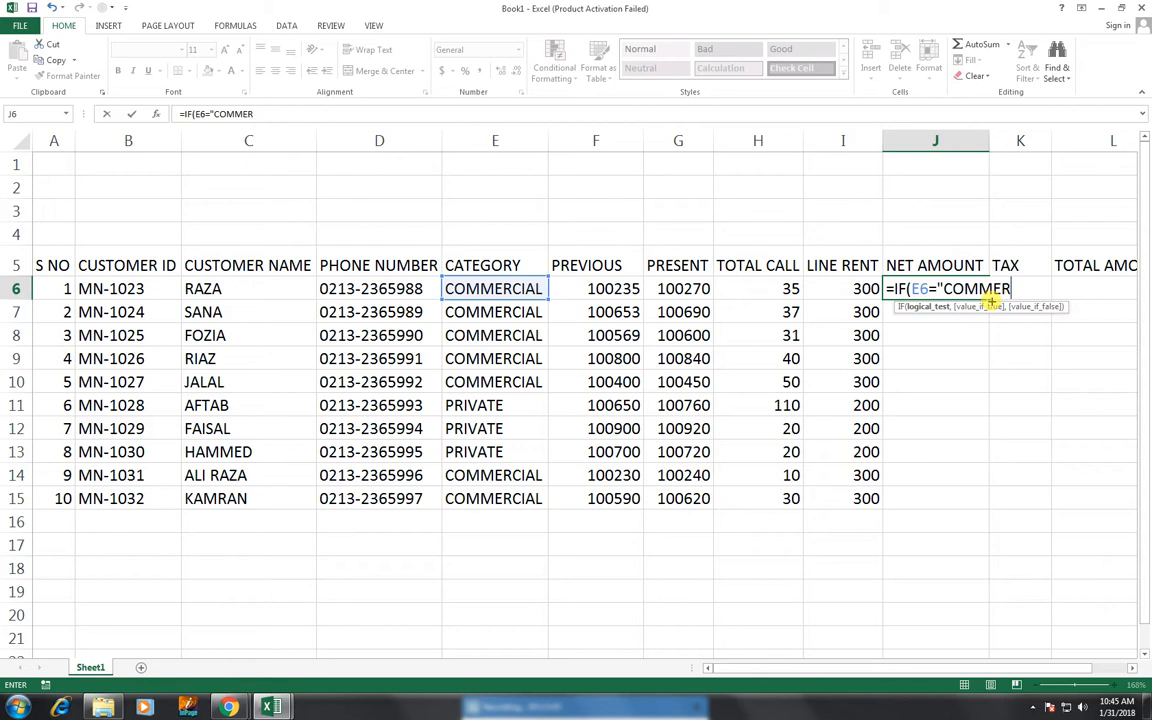
type("CIAL\",")
key("Left")
key("Left")
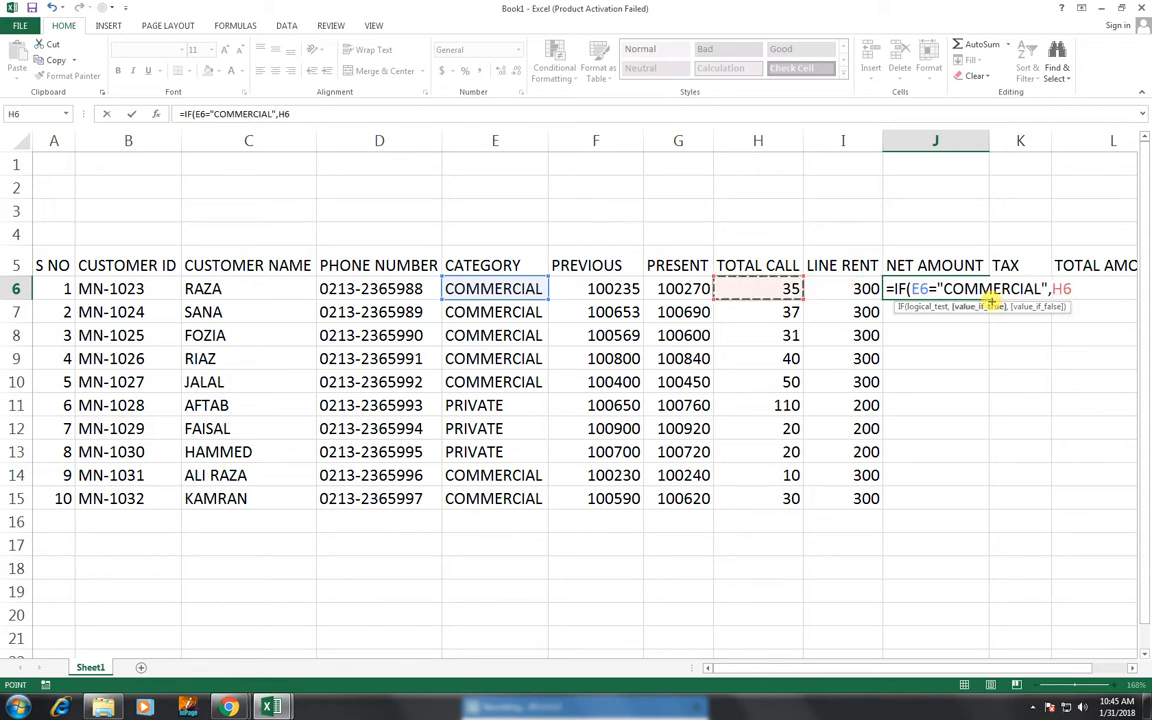
type("*")
type("15+")
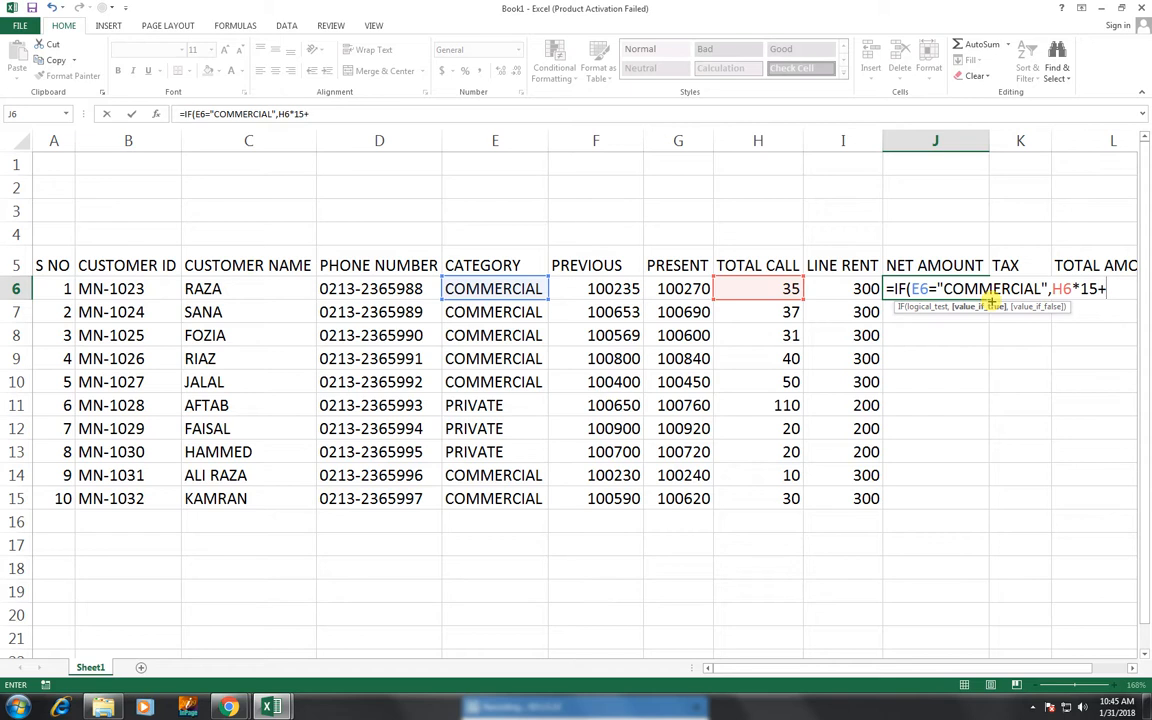
key("Left")
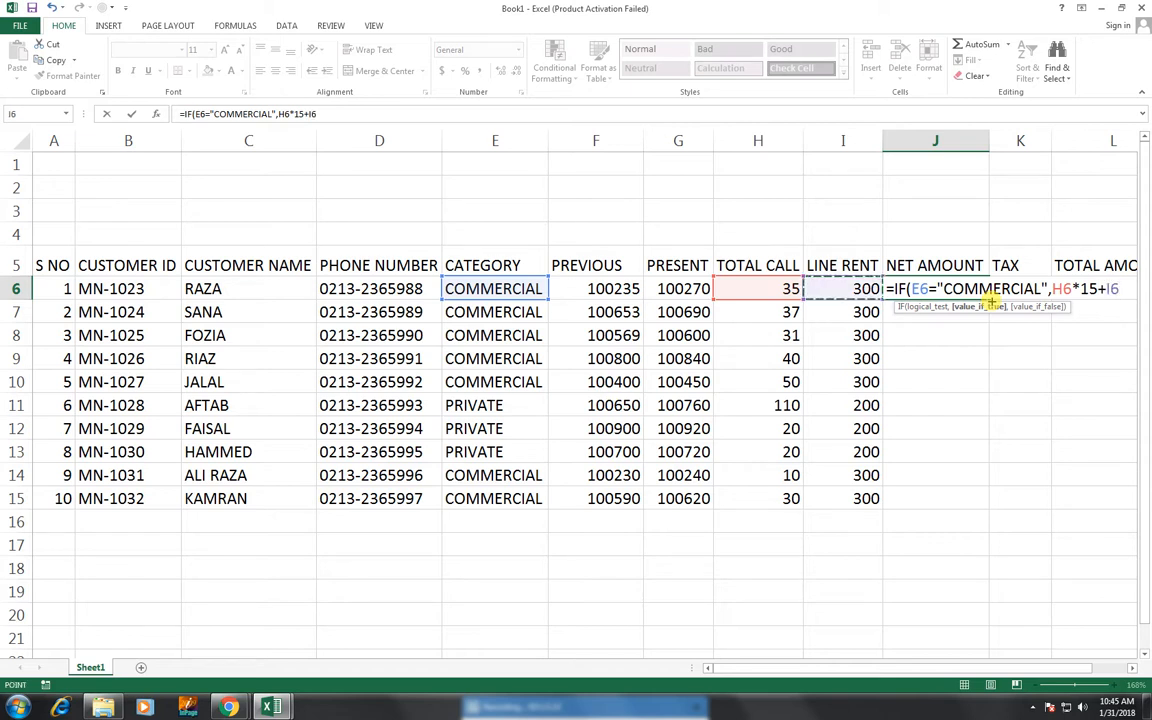
type(",")
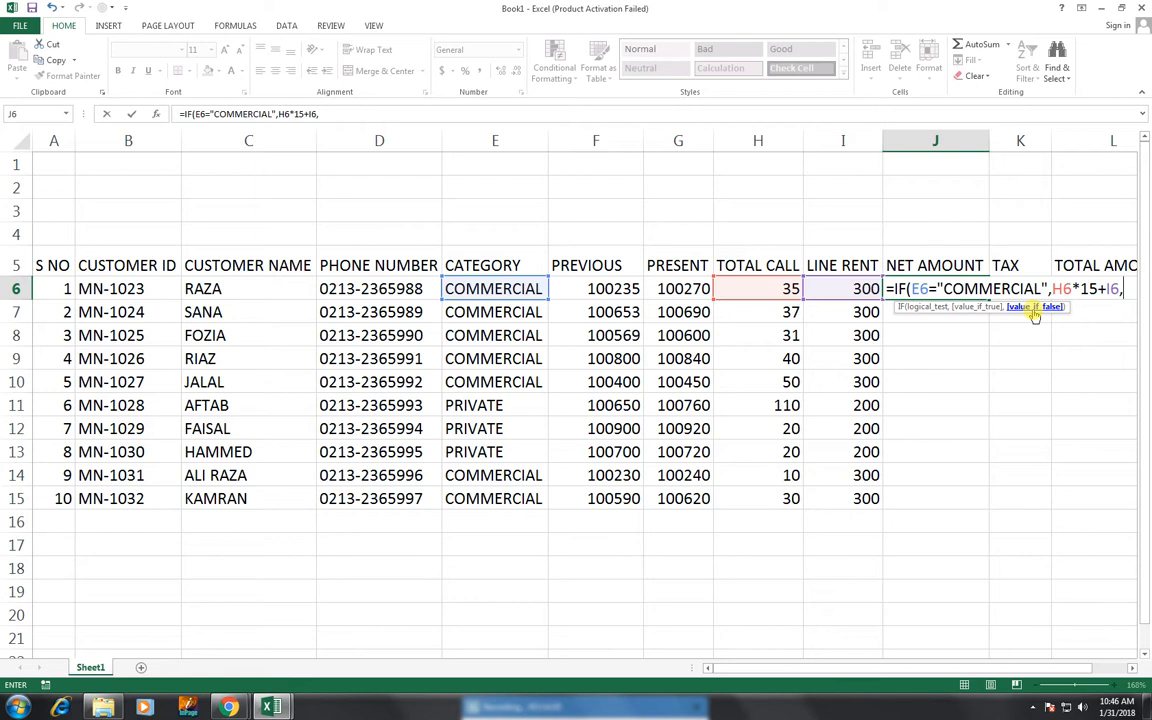
left_click(763, 290)
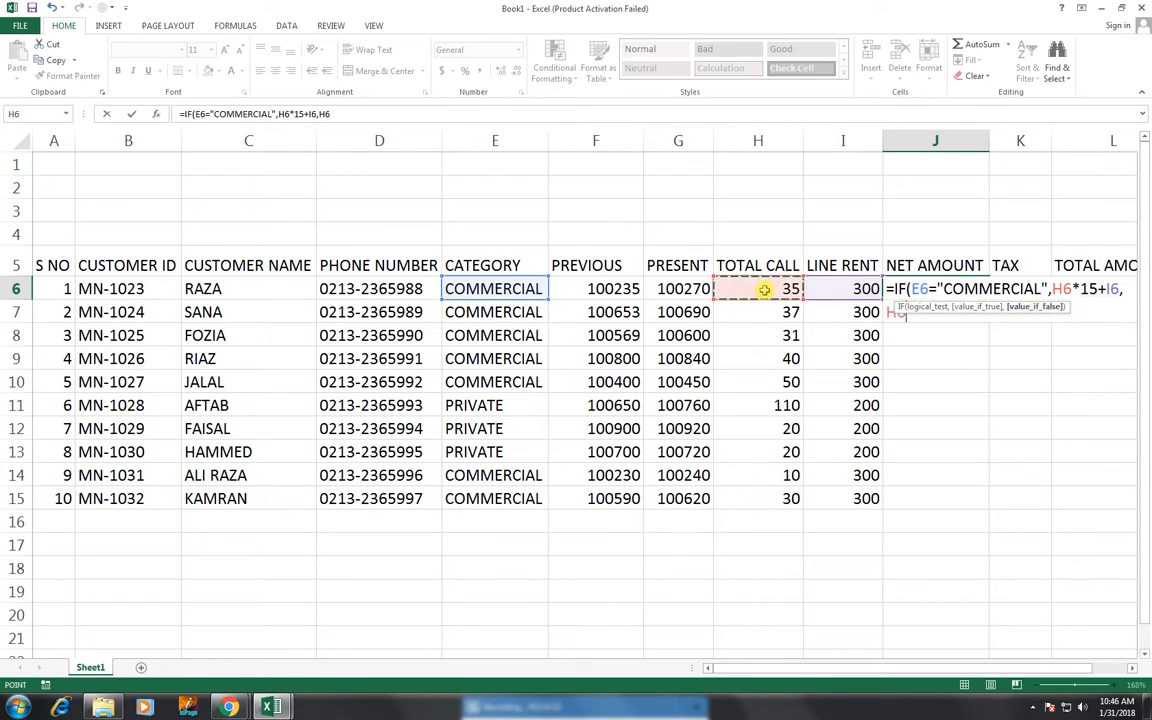
type("*10")
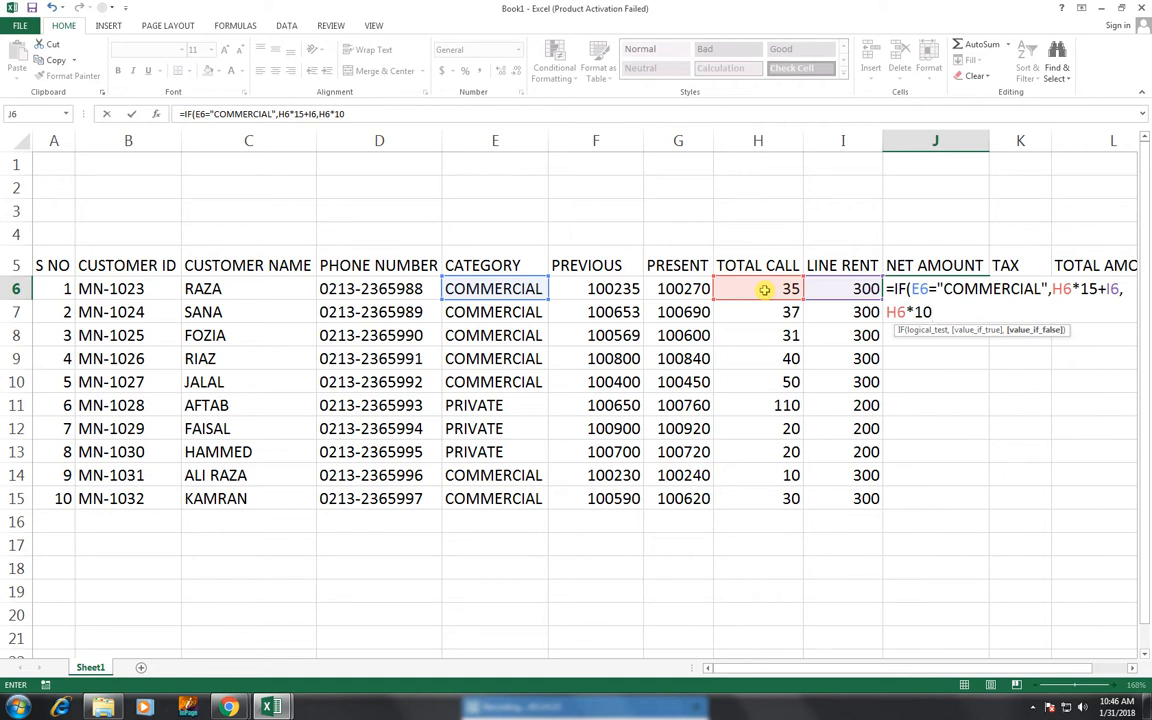
type("+")
left_click(826, 289)
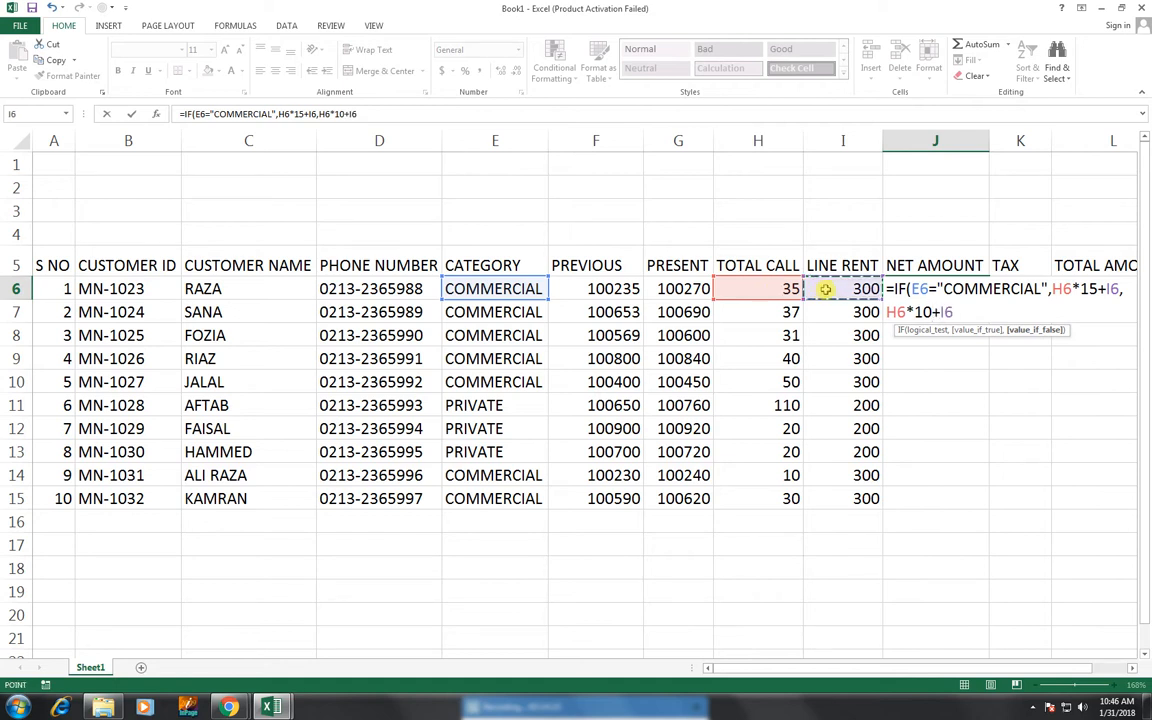
type(")")
key("Return")
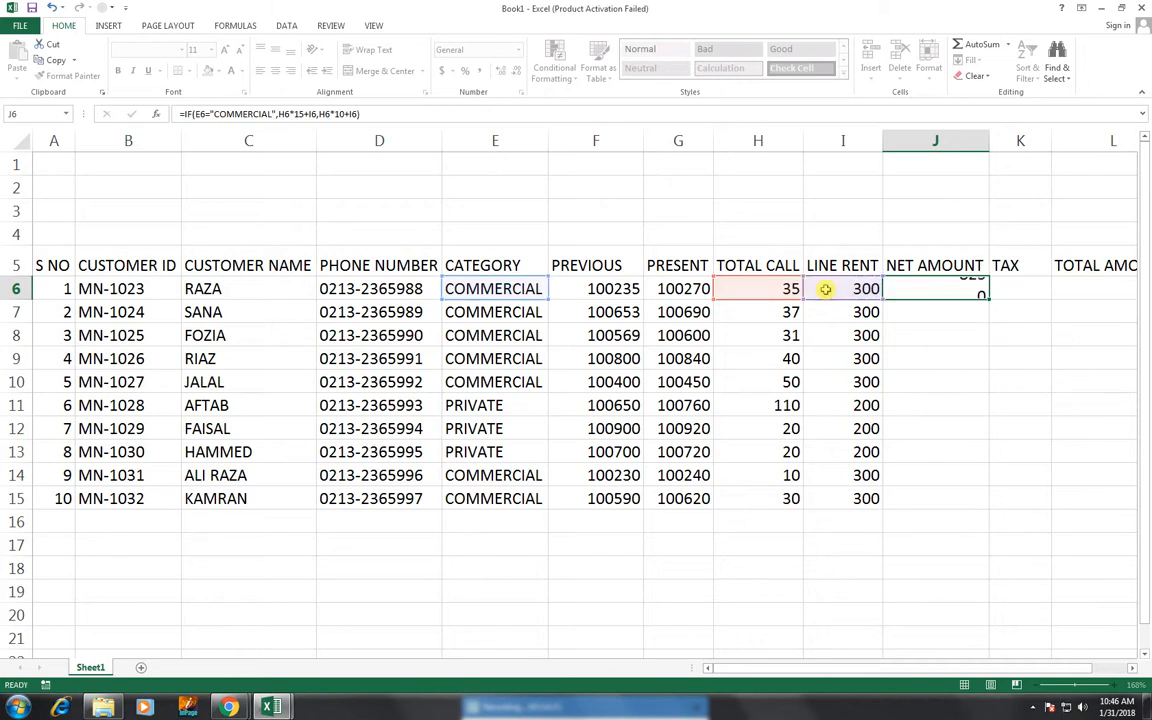
key("Up")
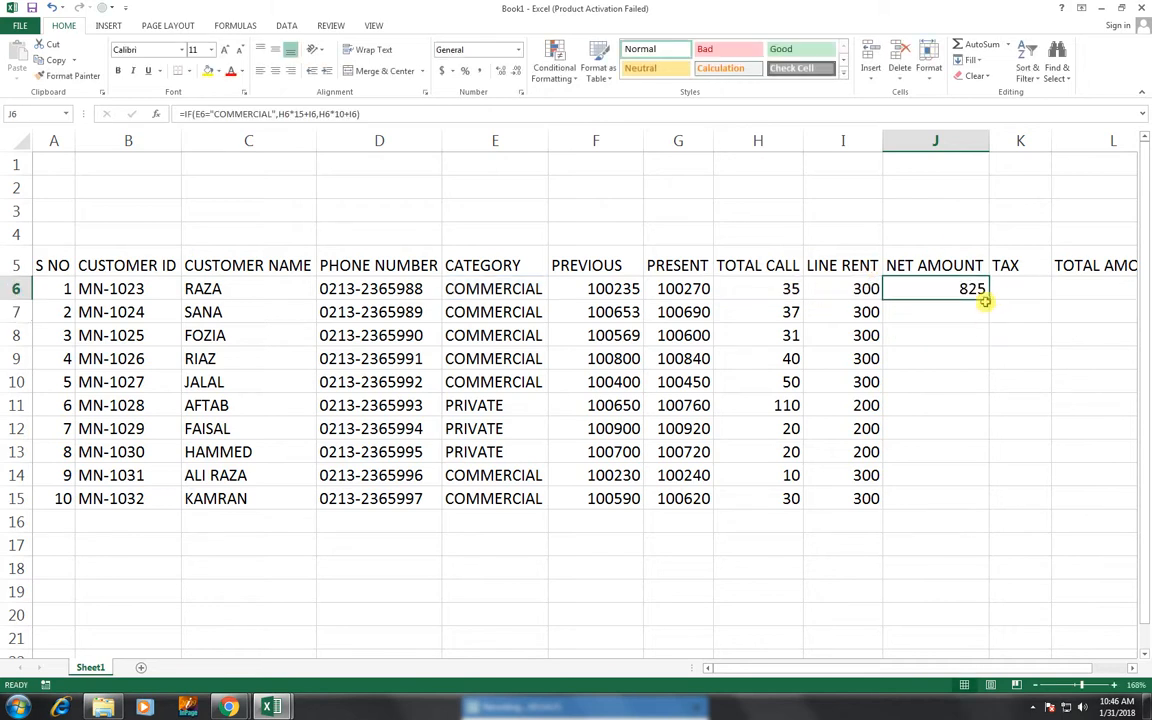
- Copy the J6 net amount formula down through J15
left_click_drag(988, 300, 980, 501)
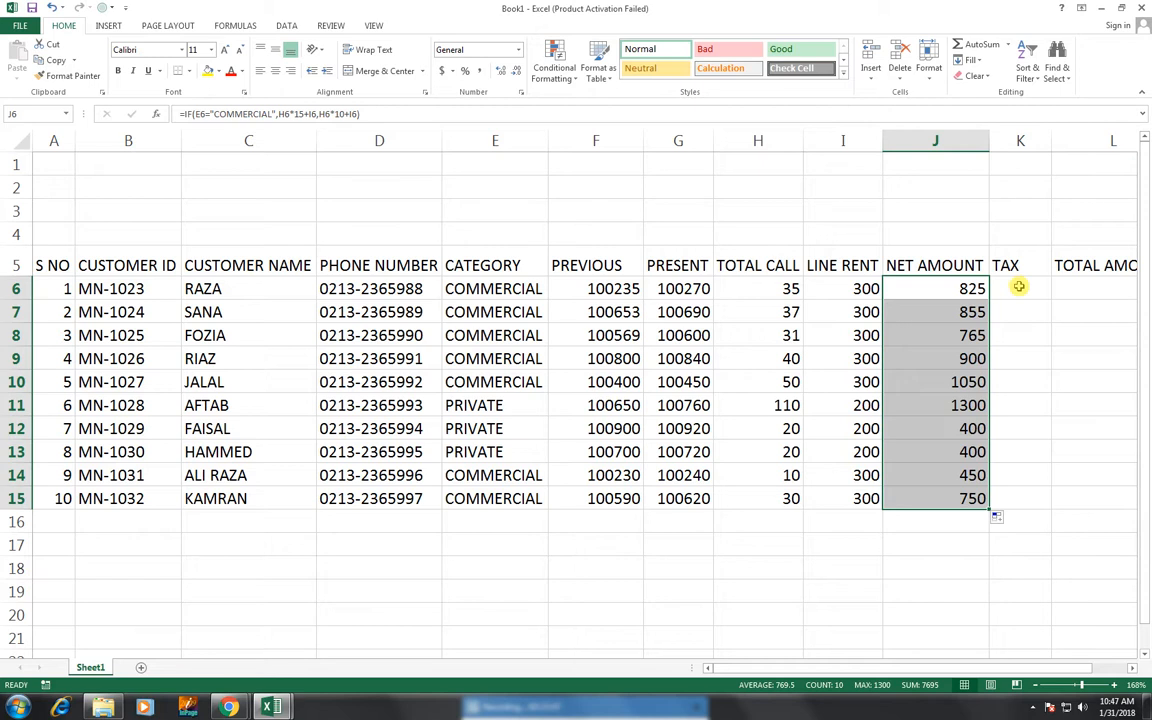
left_click(1018, 287)
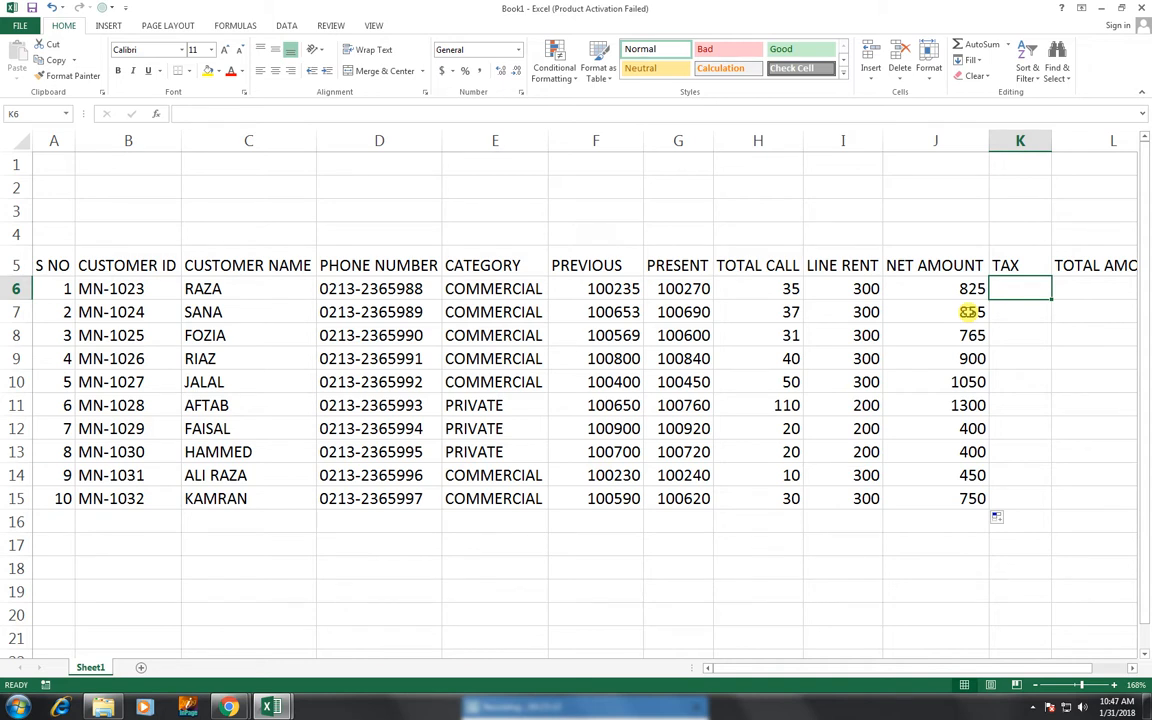
- Enter =J6*15/100 in K6 and fill the tax formula down to K15
type("=")
key("Left")
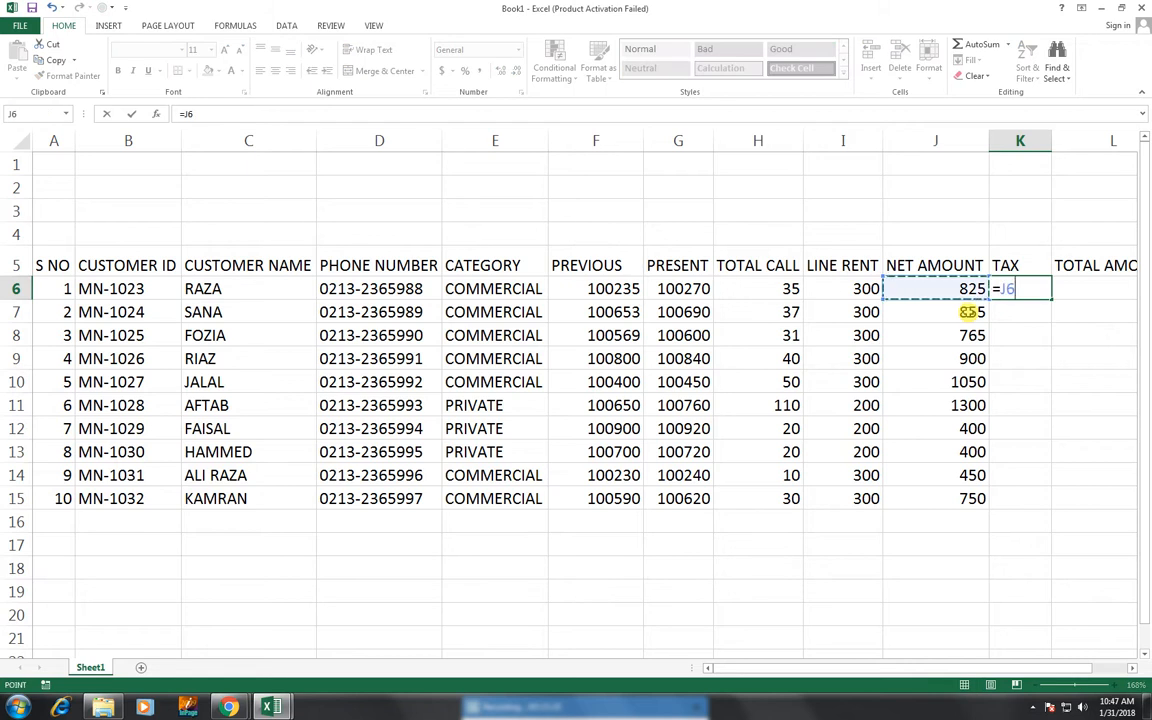
type("*15")
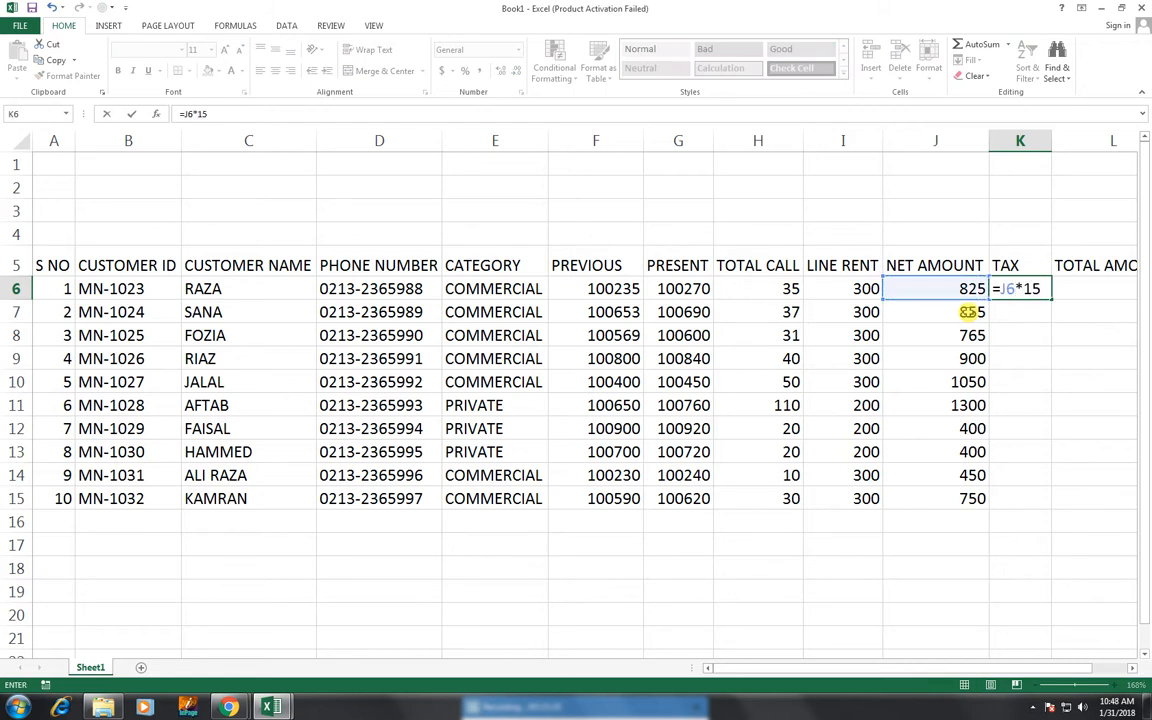
type("/100")
key("Return")
left_click(1040, 293)
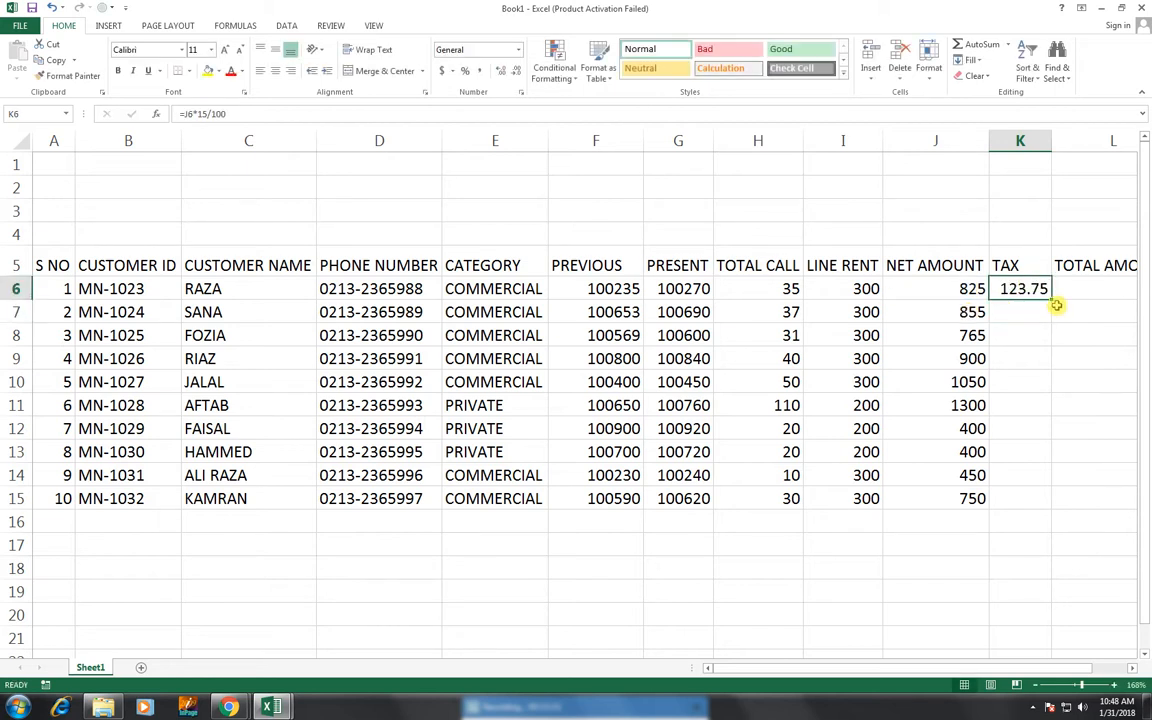
left_click_drag(1054, 303, 1042, 508)
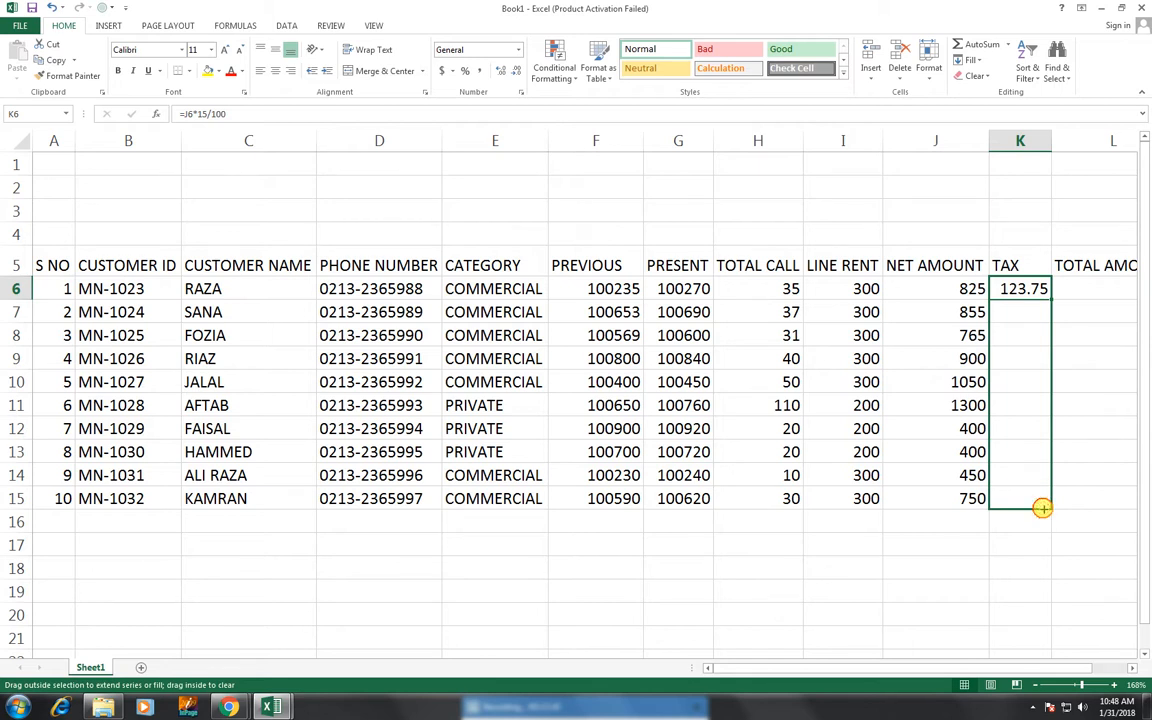
left_click_drag(1042, 508, 1043, 511)
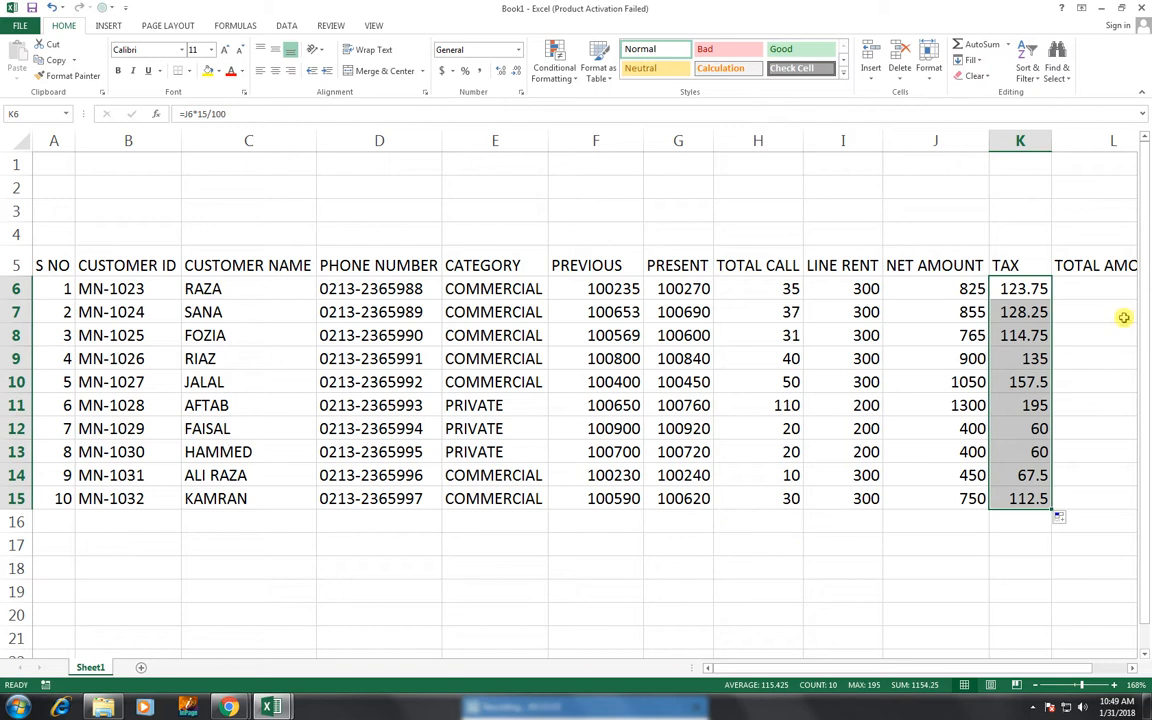
left_click(1084, 284)
- Enter =J6+K6 in L6, fill it to L15, and insert two blank rows at row 4
type("=")
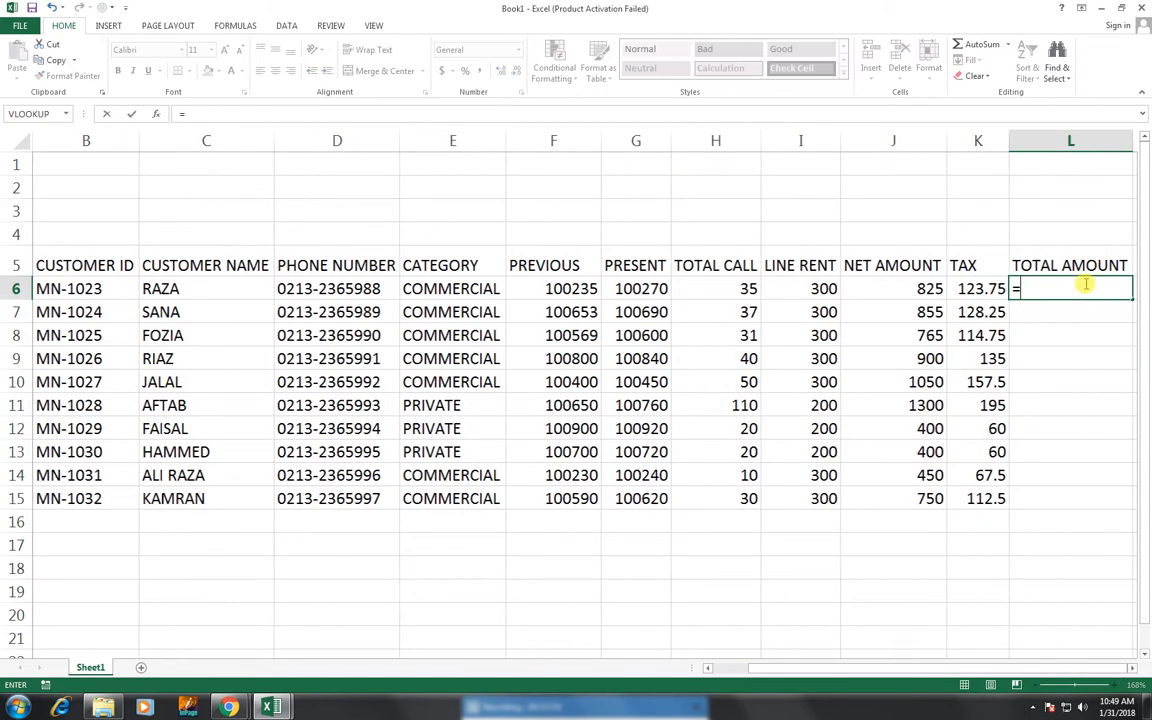
key("Left")
key("Left")
type("+")
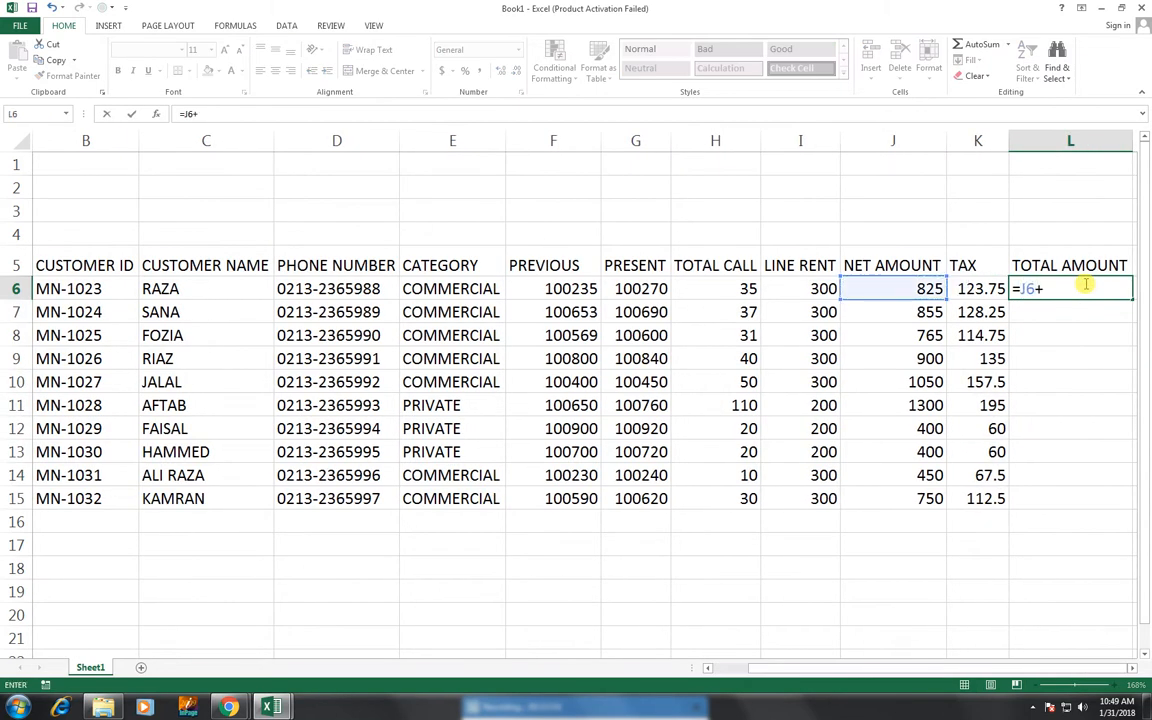
key("Left")
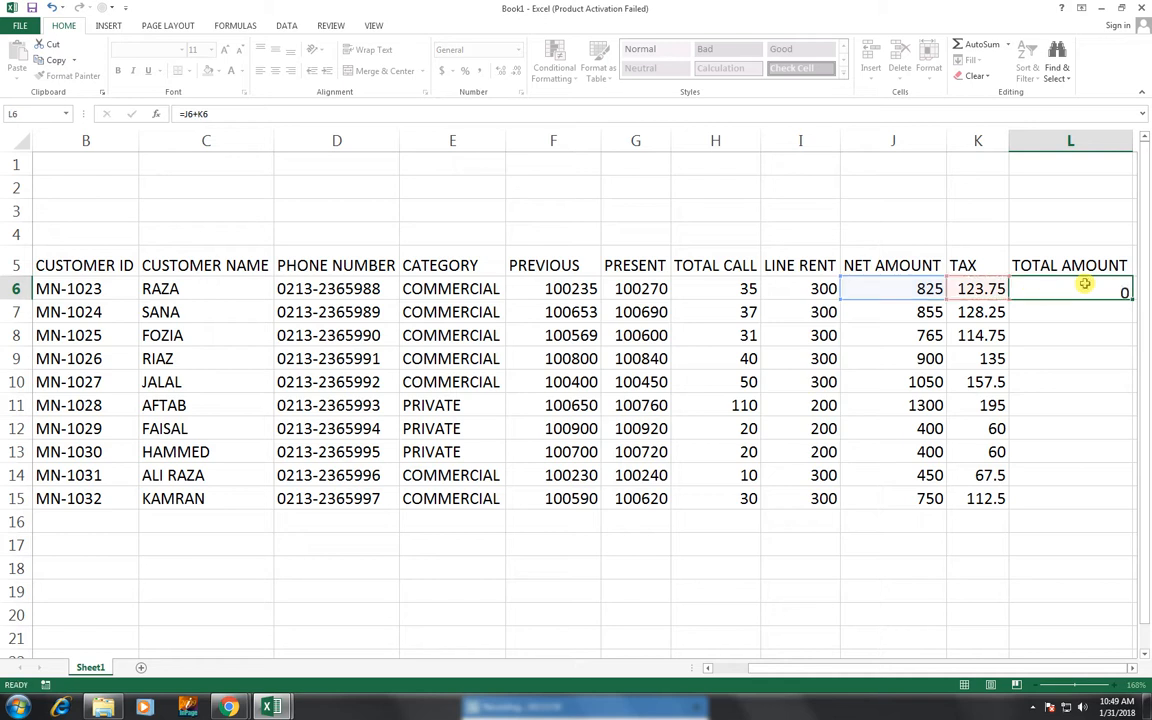
key("Return")
left_click(1120, 290)
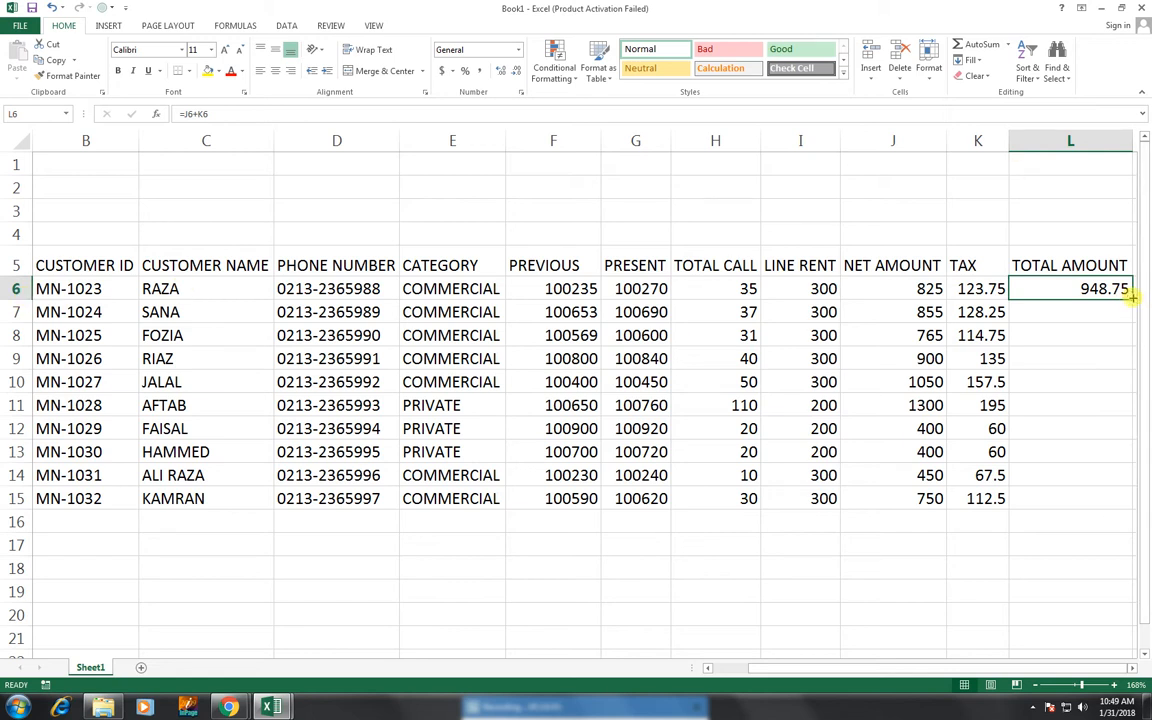
left_click_drag(1133, 299, 1127, 494)
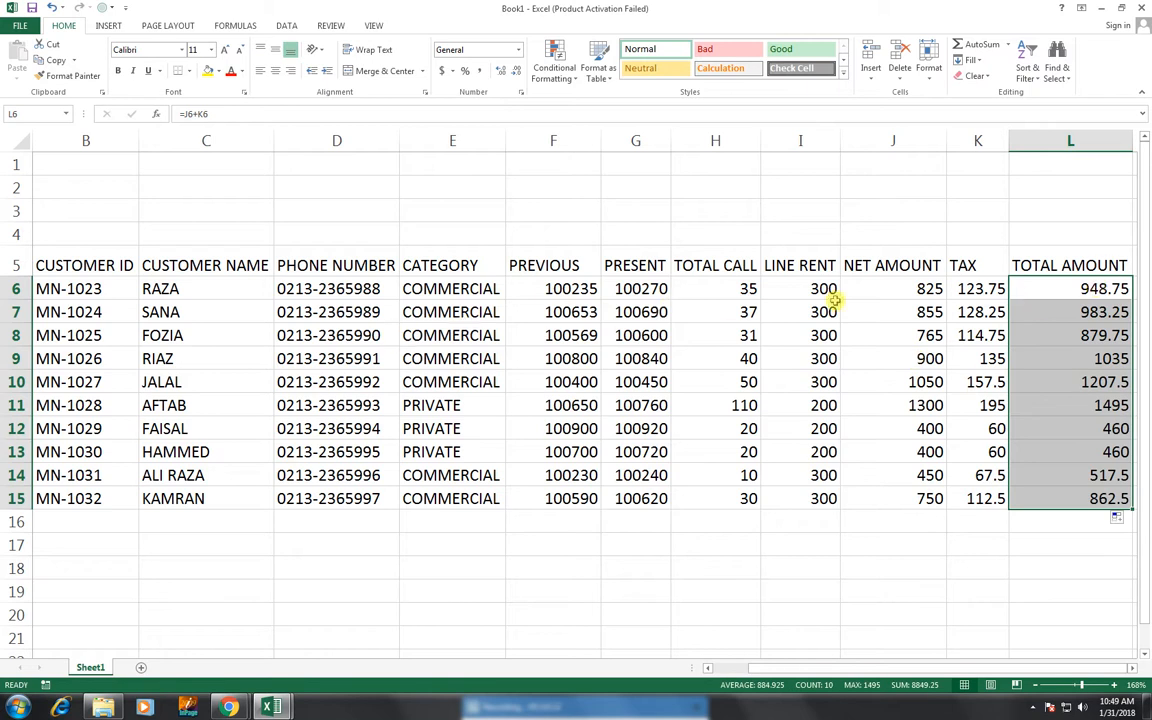
left_click(17, 232)
key("ctrl+shift+plus")
key("ctrl+shift+plus")
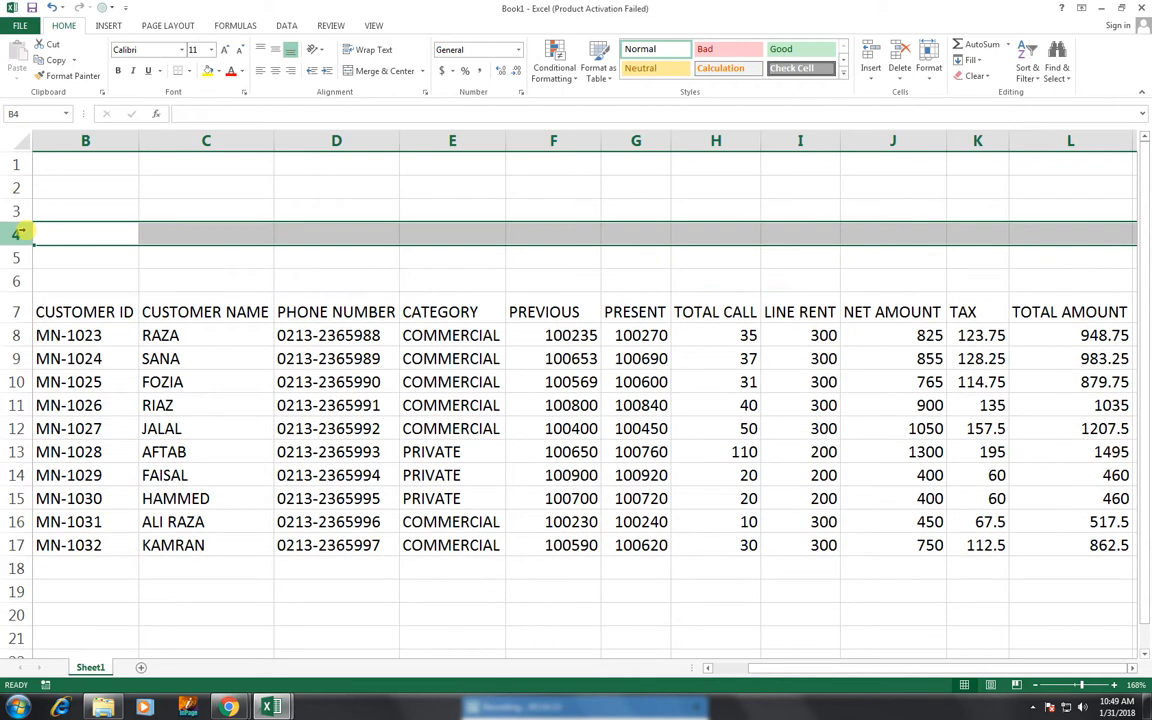
- Centre the contents of table B7:L17 and apply All Borders to every cell
left_click_drag(95, 314, 1060, 542)
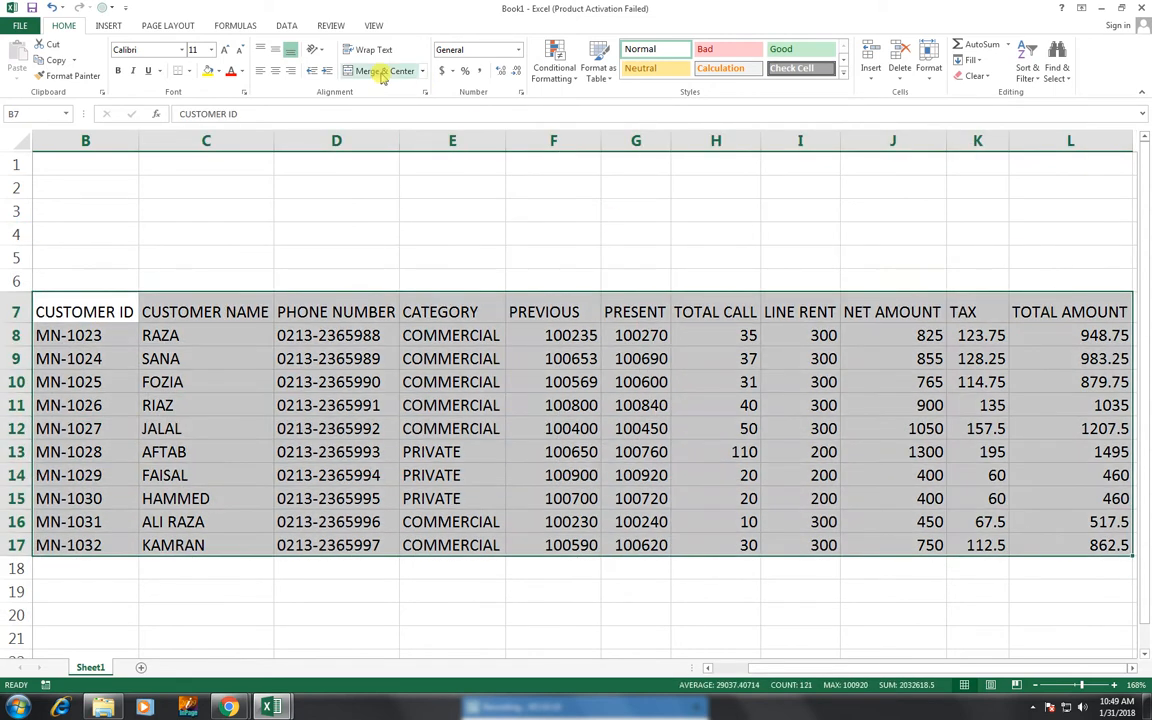
left_click(275, 71)
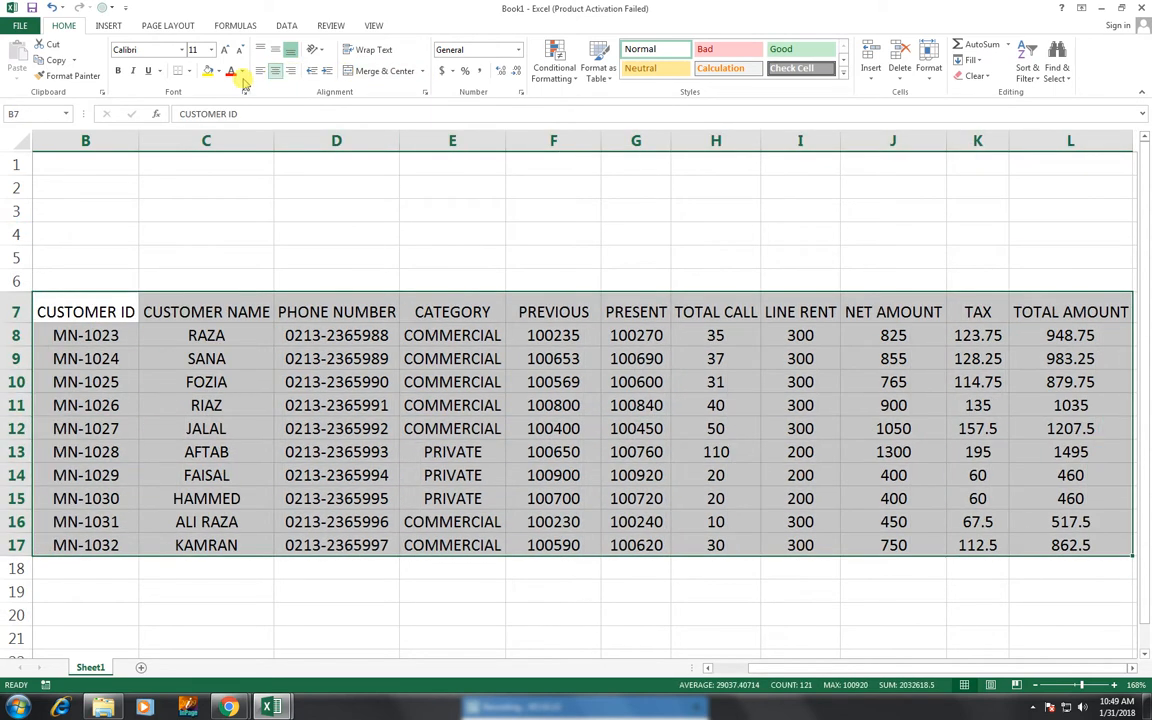
left_click(189, 71)
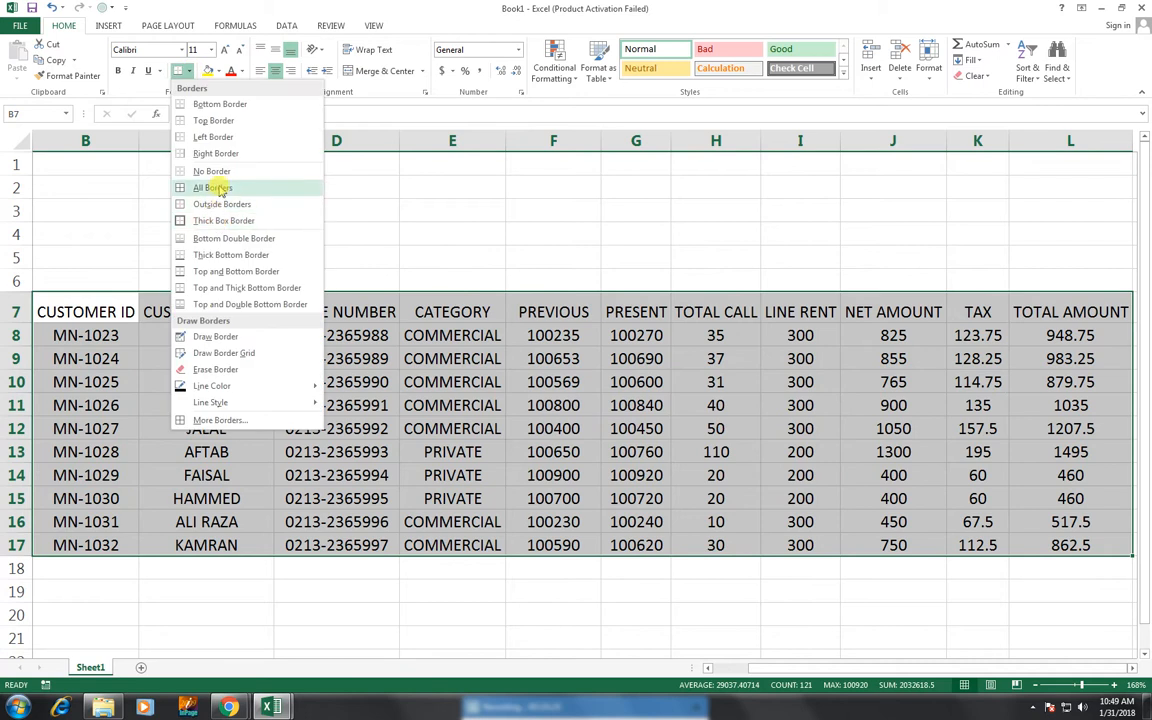
left_click(218, 185)
- Give the header row B7:L7 a black fill with white heading text
left_click_drag(82, 313, 1032, 305)
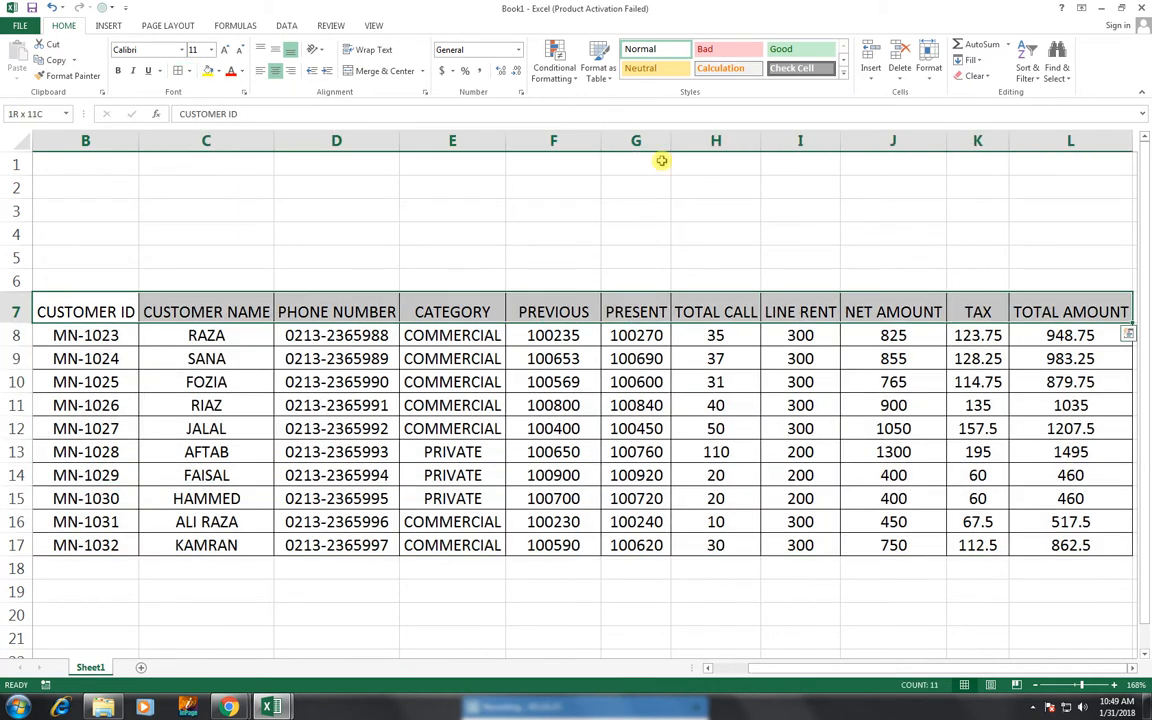
left_click(218, 71)
left_click(199, 99)
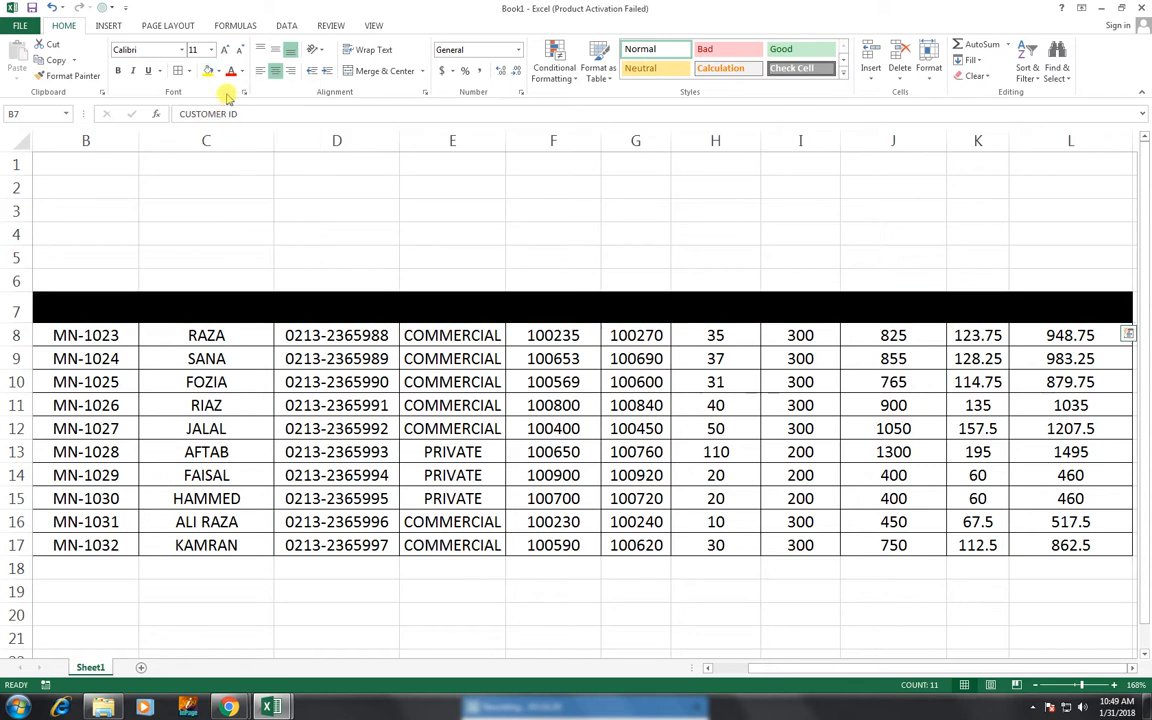
left_click(240, 72)
left_click(231, 119)
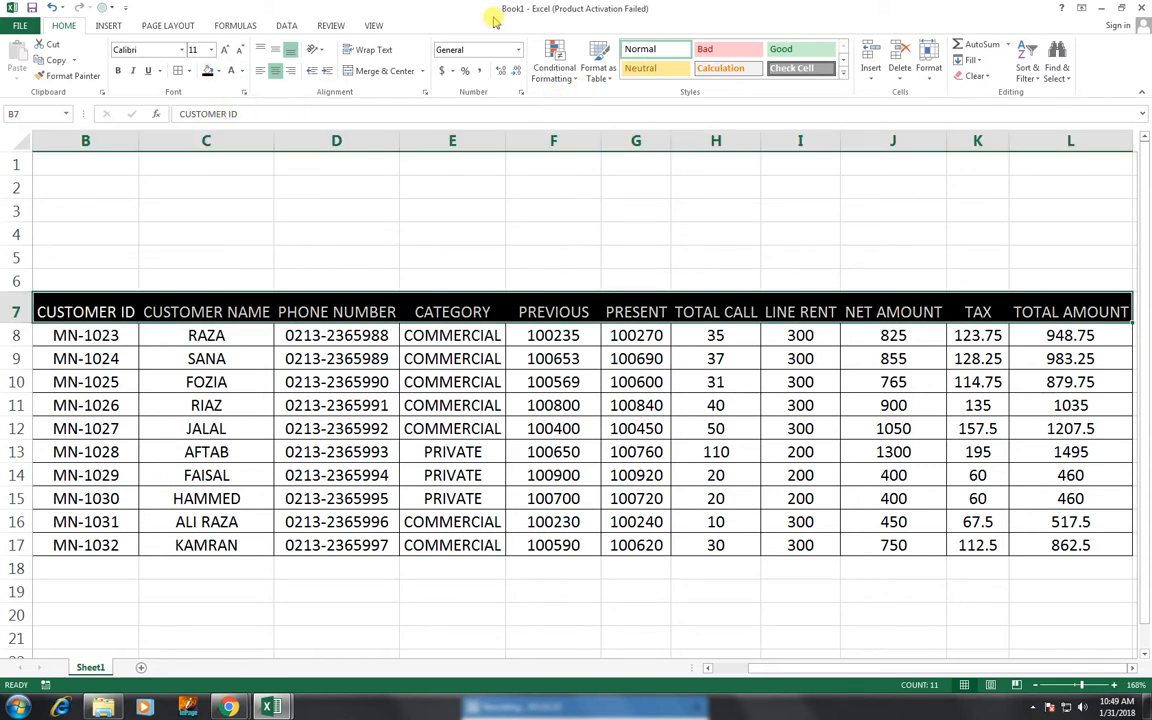
left_click(373, 25)
- Uncheck Gridlines on the View tab so only the table's own borders show
left_click(151, 71)
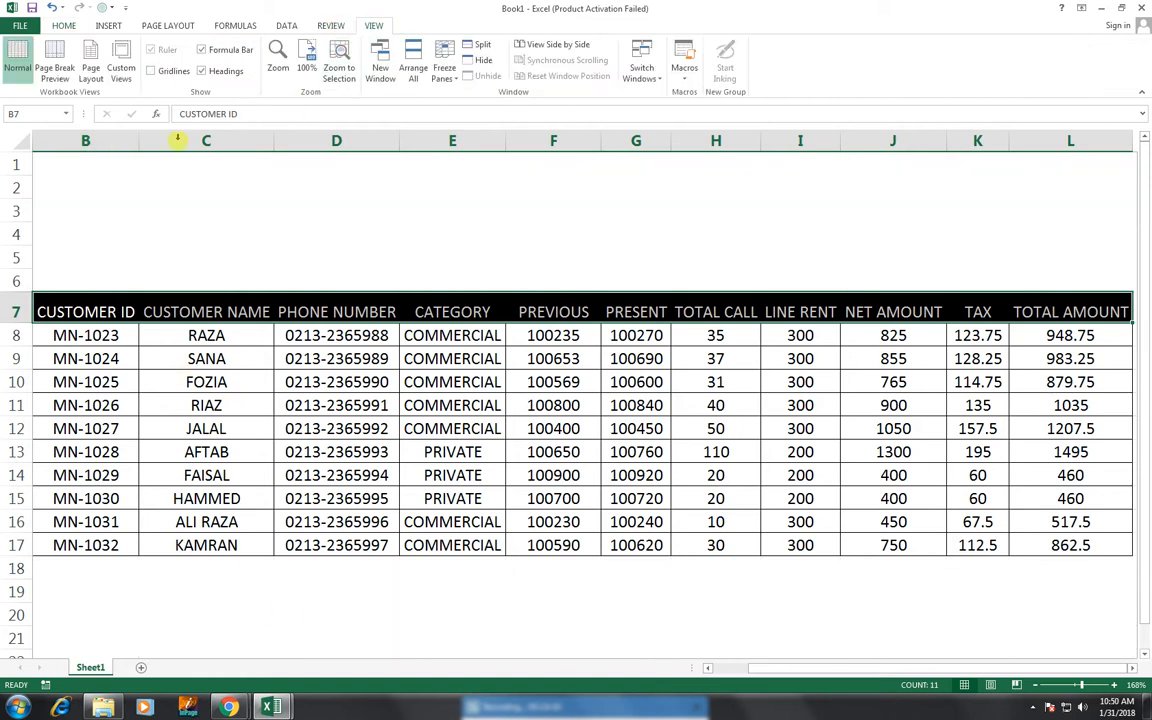
left_click(66, 27)
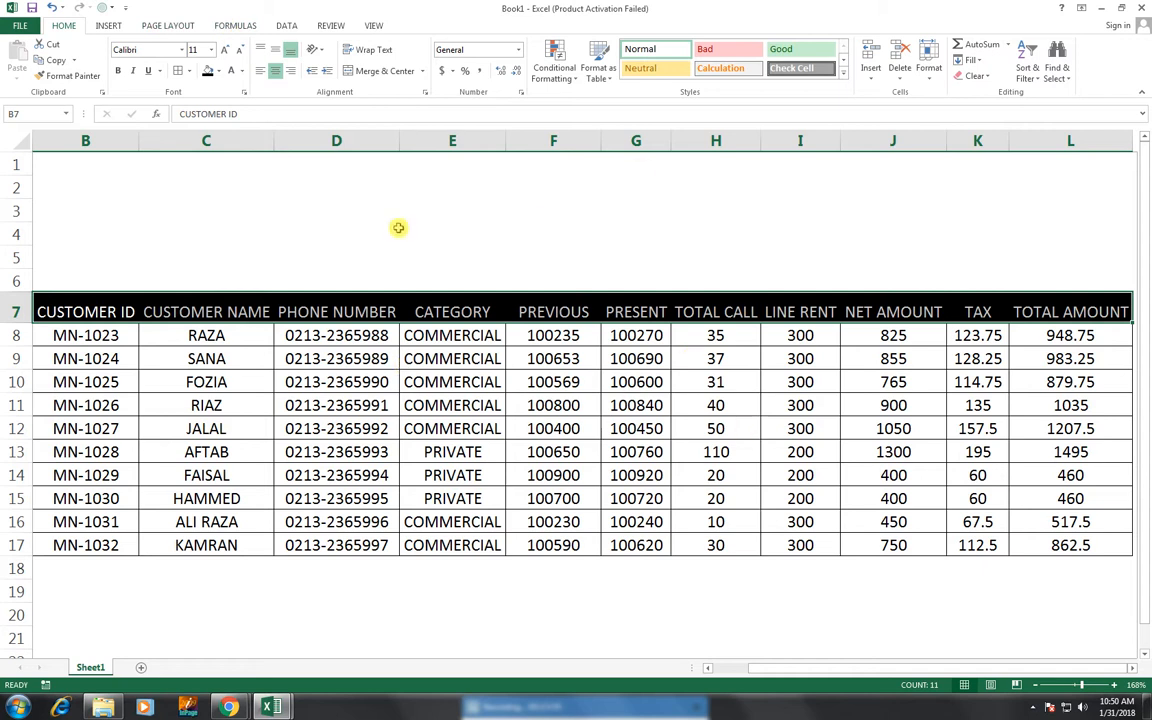
left_click(109, 26)
- Insert a 'TELEPHONE BILL' WordArt, place it in rows 3–6 above the table, and widen it to column A
left_click(858, 58)
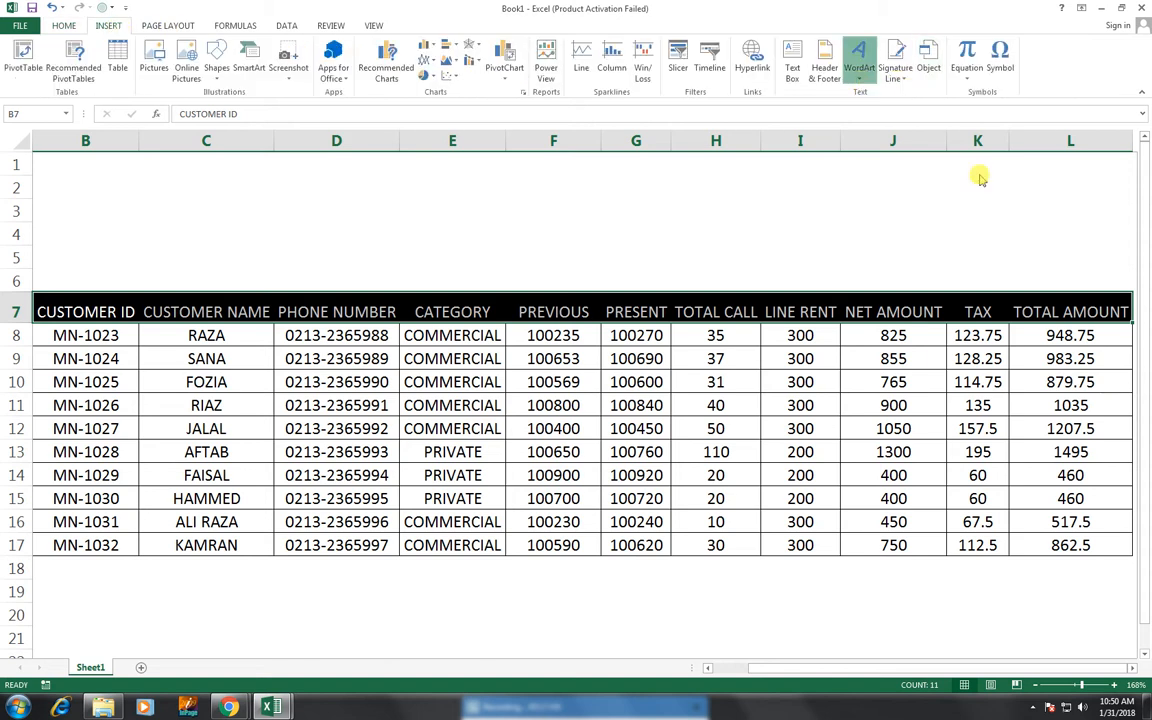
left_click(910, 212)
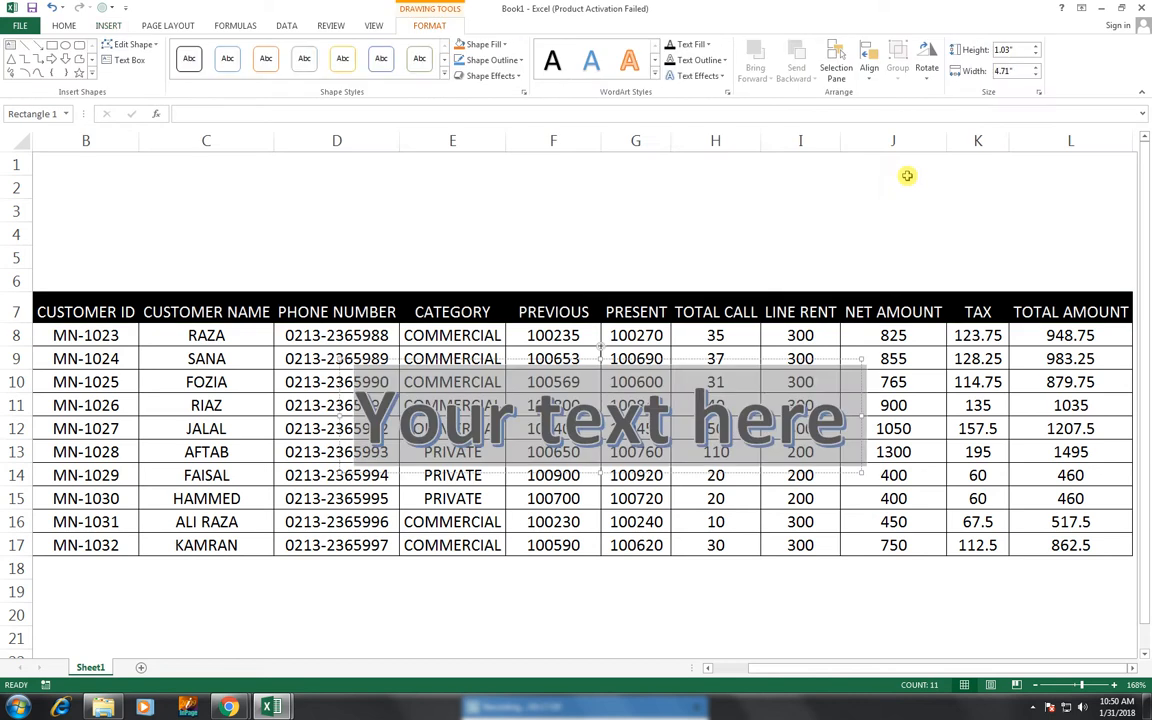
type("TELE")
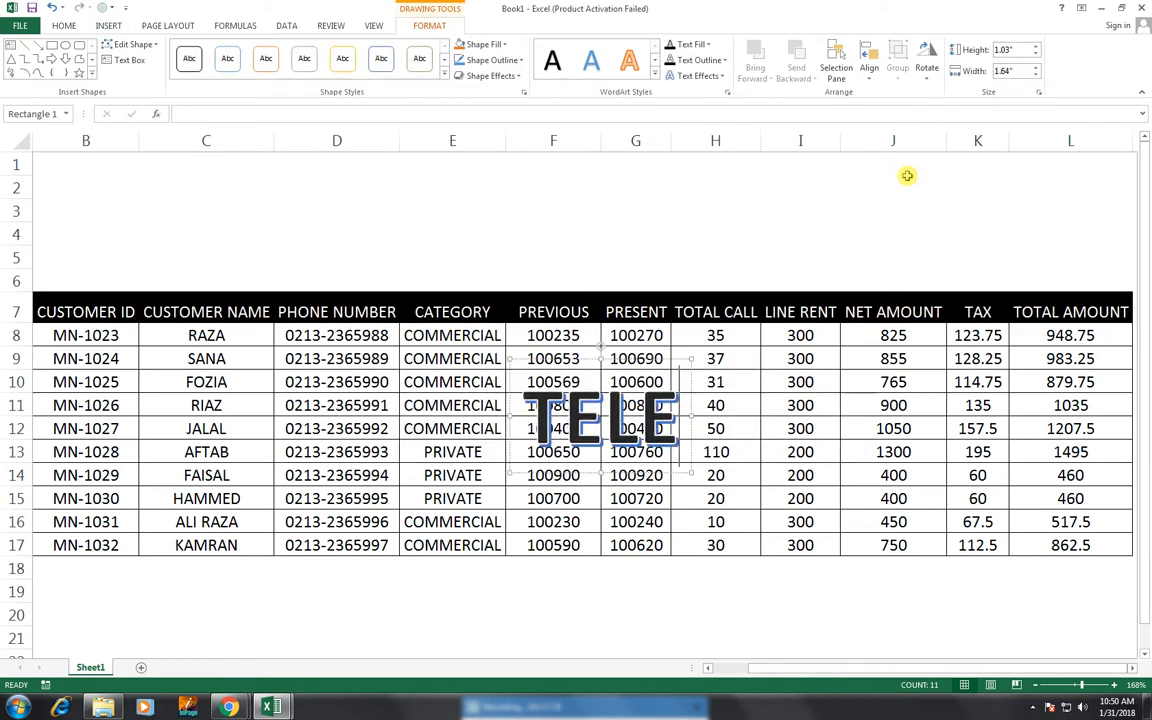
type("PHONE BILL")
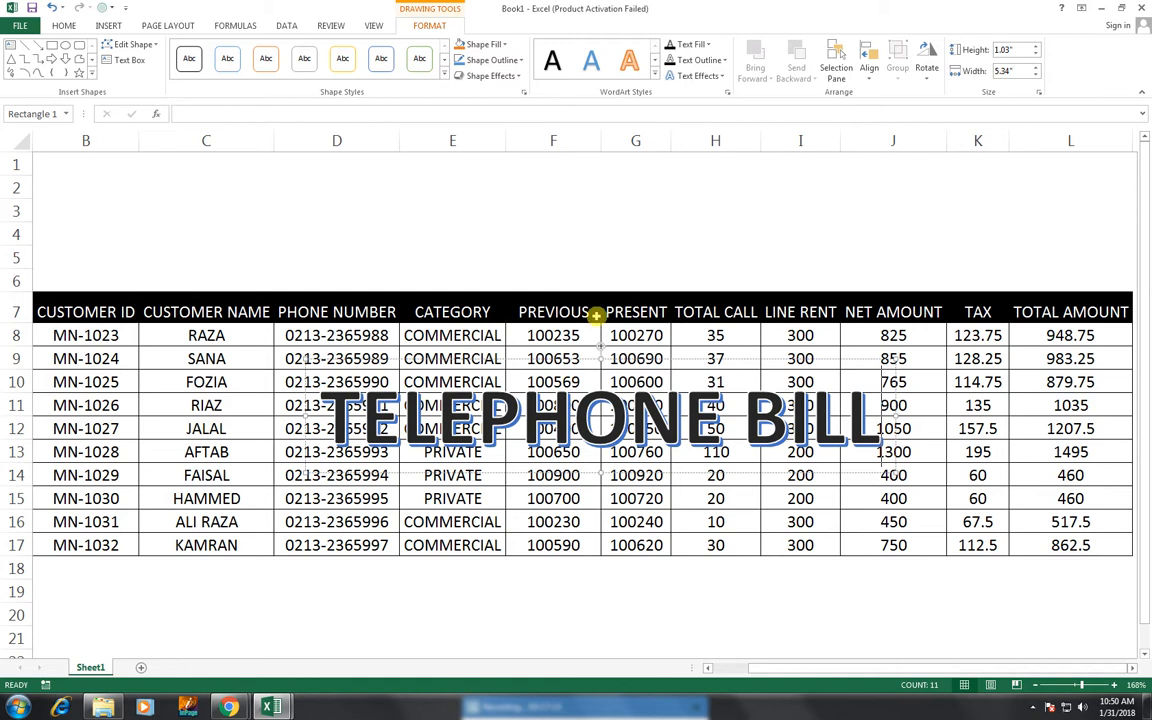
left_click_drag(571, 355, 504, 159)
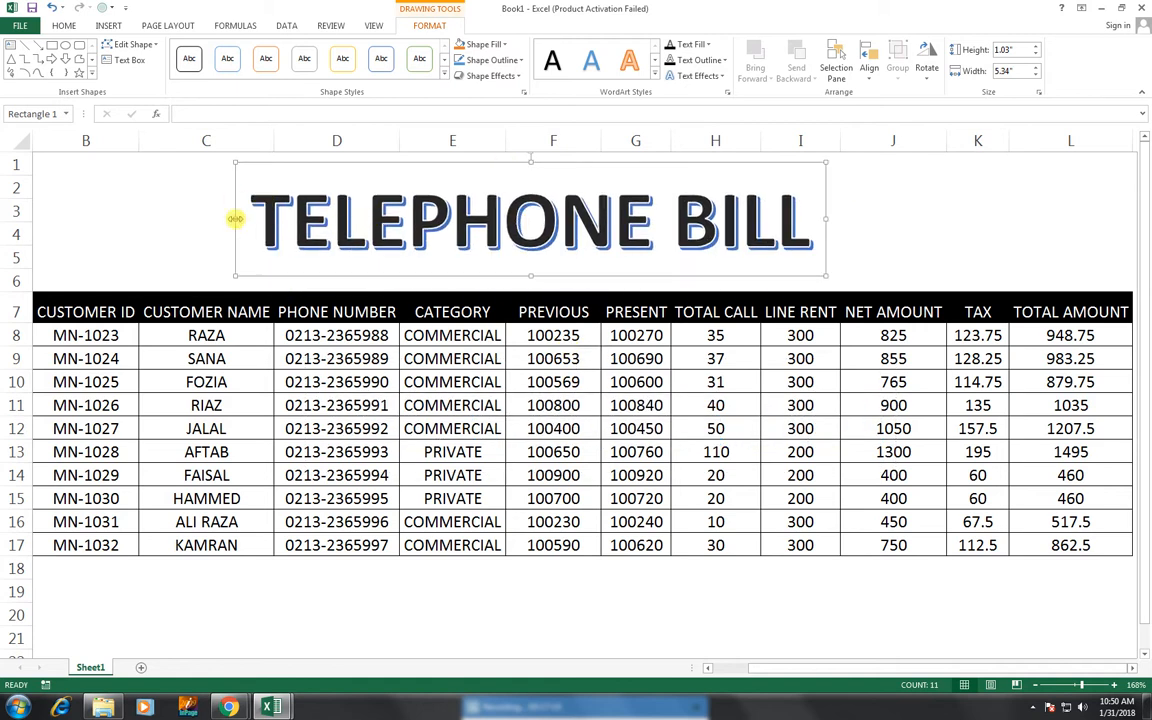
left_click_drag(234, 218, 34, 225)
mouse_move(52, 312)
left_mouse_down()
mouse_move(68, 408)
mouse_move(31, 551)
left_mouse_up()
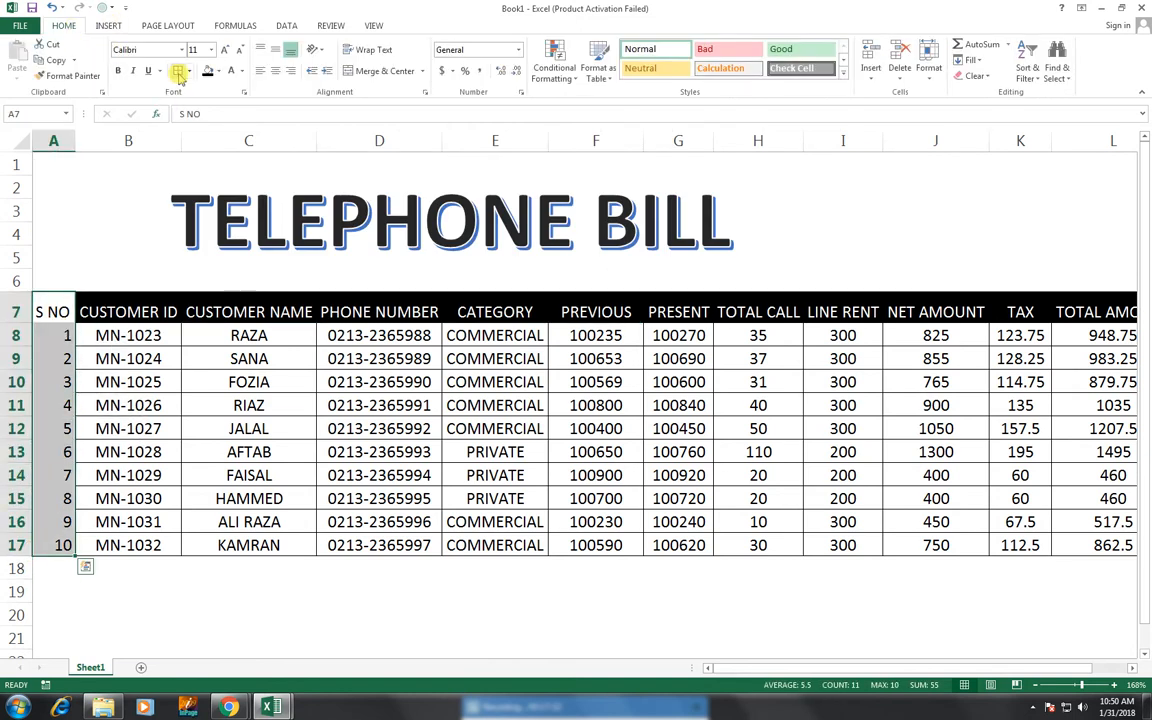
- Copy the CUSTOMER ID header's formatting onto the S NO header A7 with Format Painter
left_click(97, 307)
left_click(64, 76)
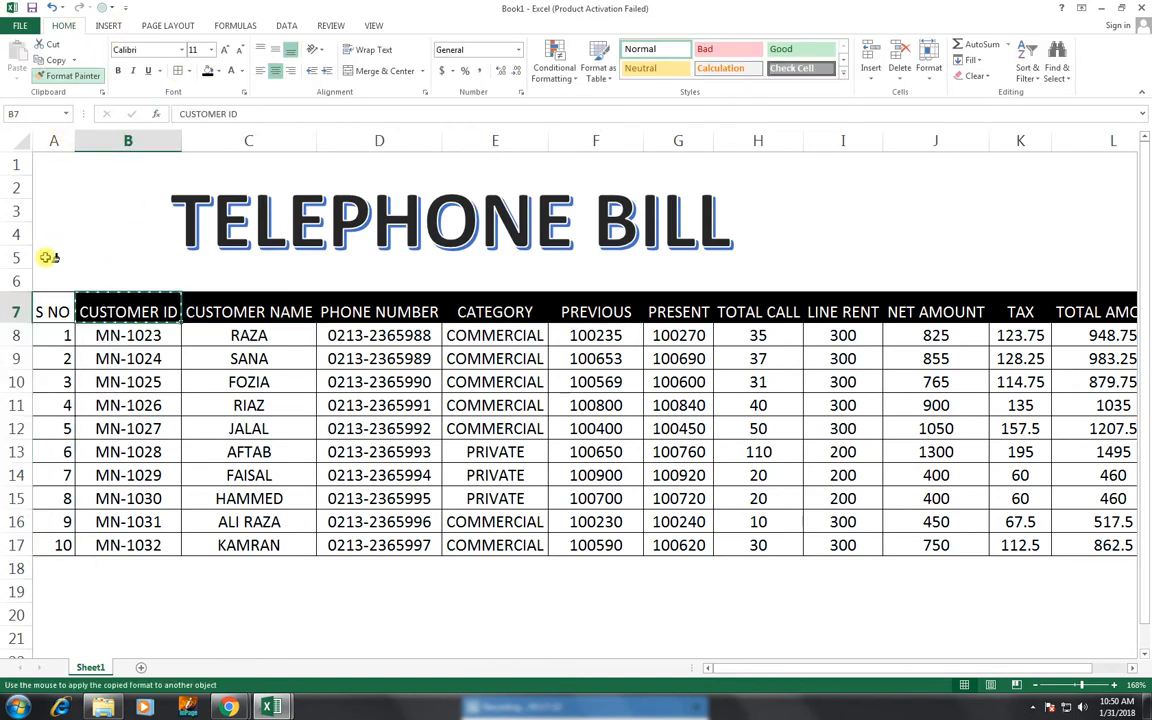
left_click(62, 311)
- Stretch the TELEPHONE BILL WordArt box right across the table to column L
left_click(205, 210)
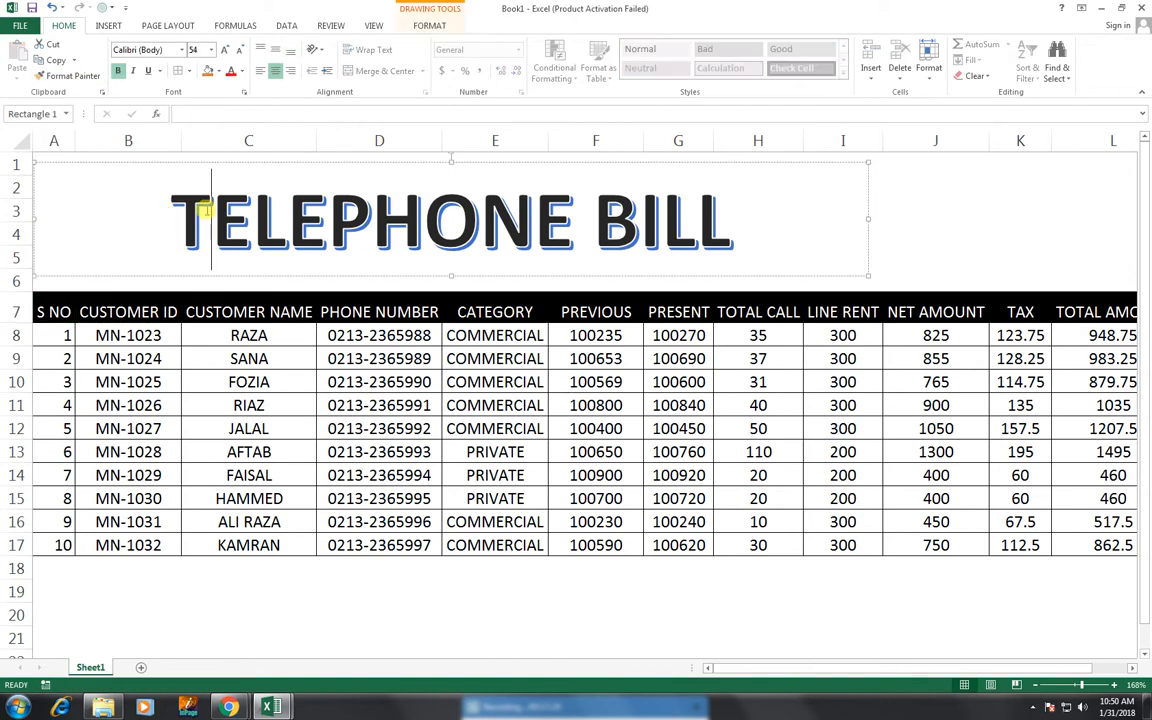
left_click(870, 219)
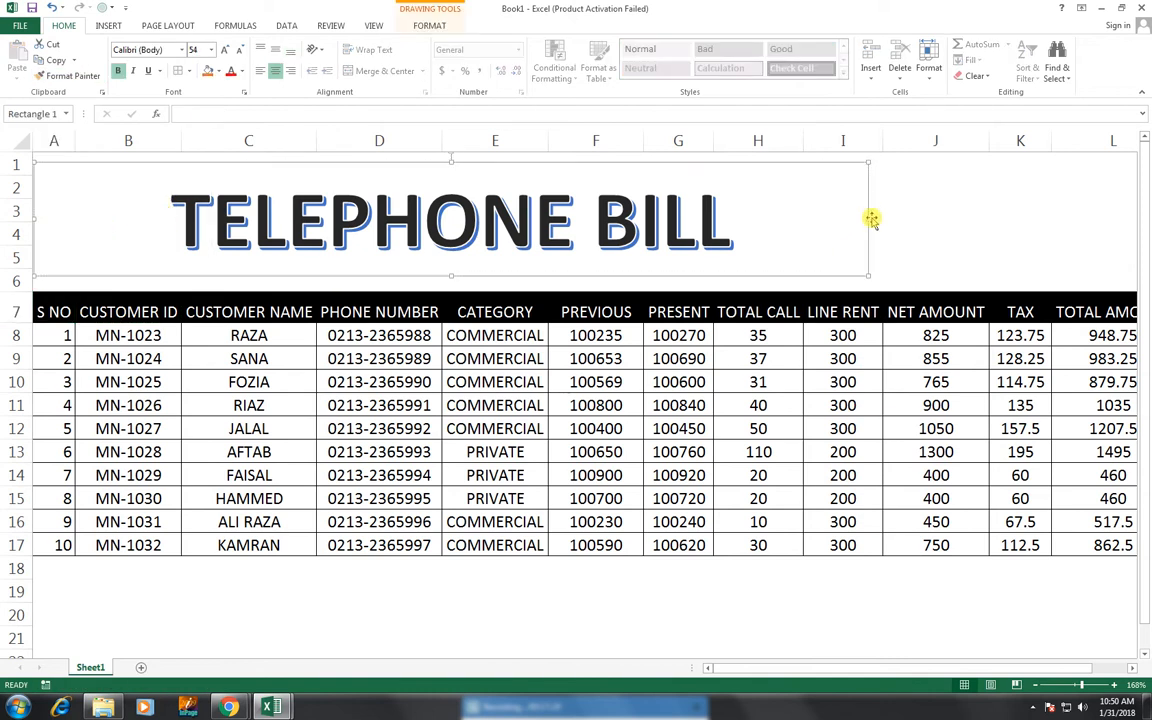
left_click_drag(870, 219, 1140, 222)
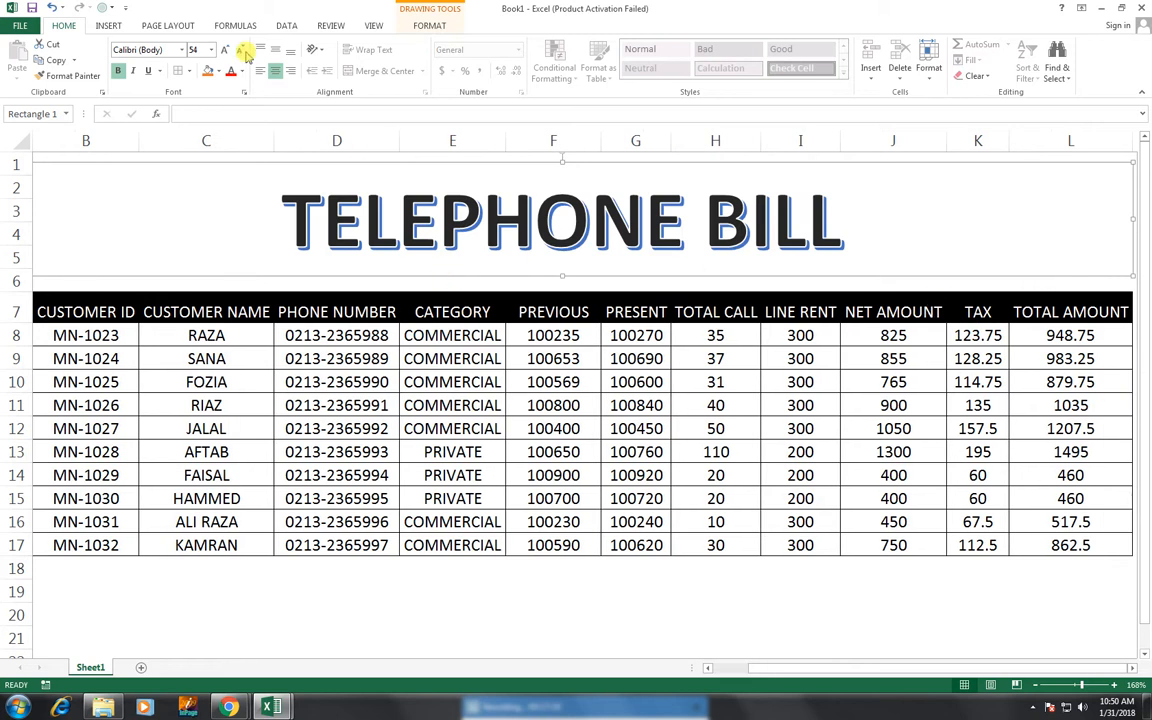
- Set the TELEPHONE BILL title's Text Fill to White and Shape Fill to Dark Blue
left_click(430, 25)
left_click(690, 44)
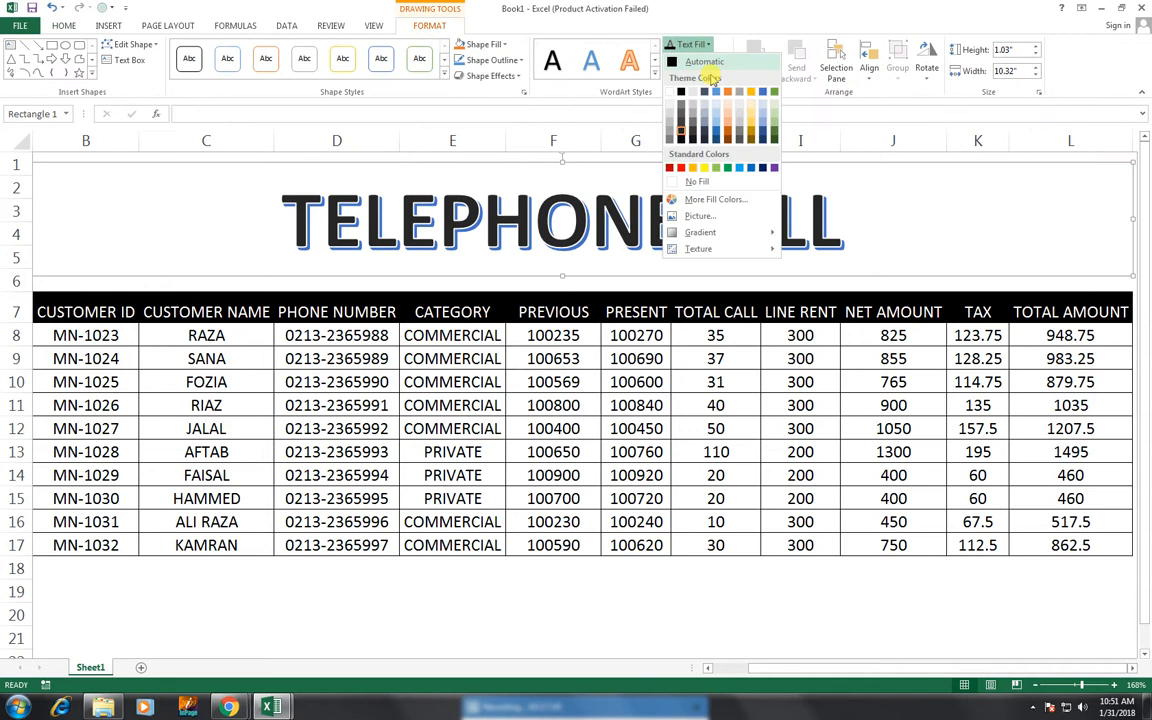
left_click(671, 92)
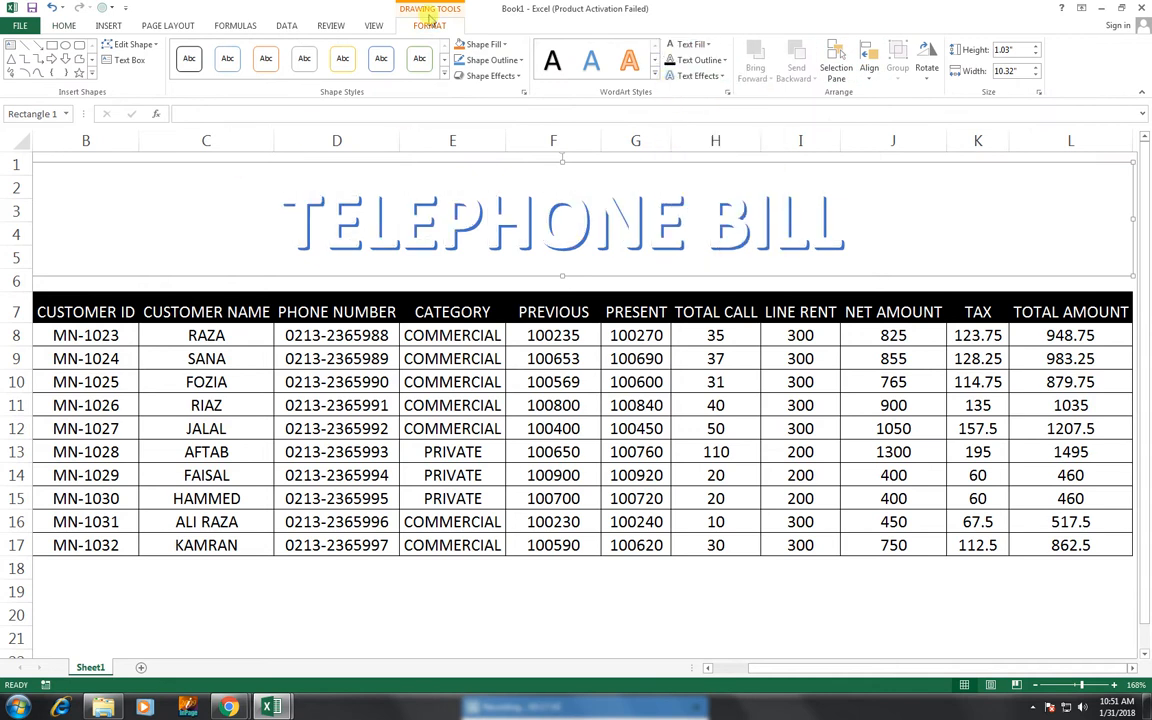
left_click(480, 44)
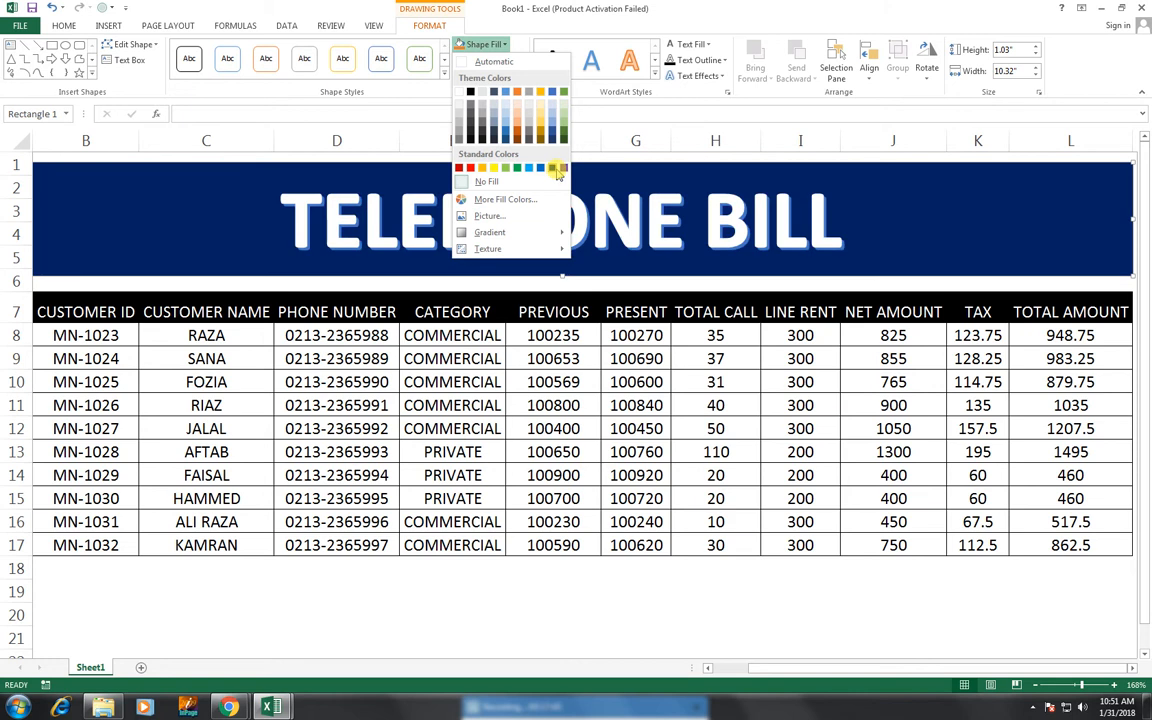
left_click(553, 168)
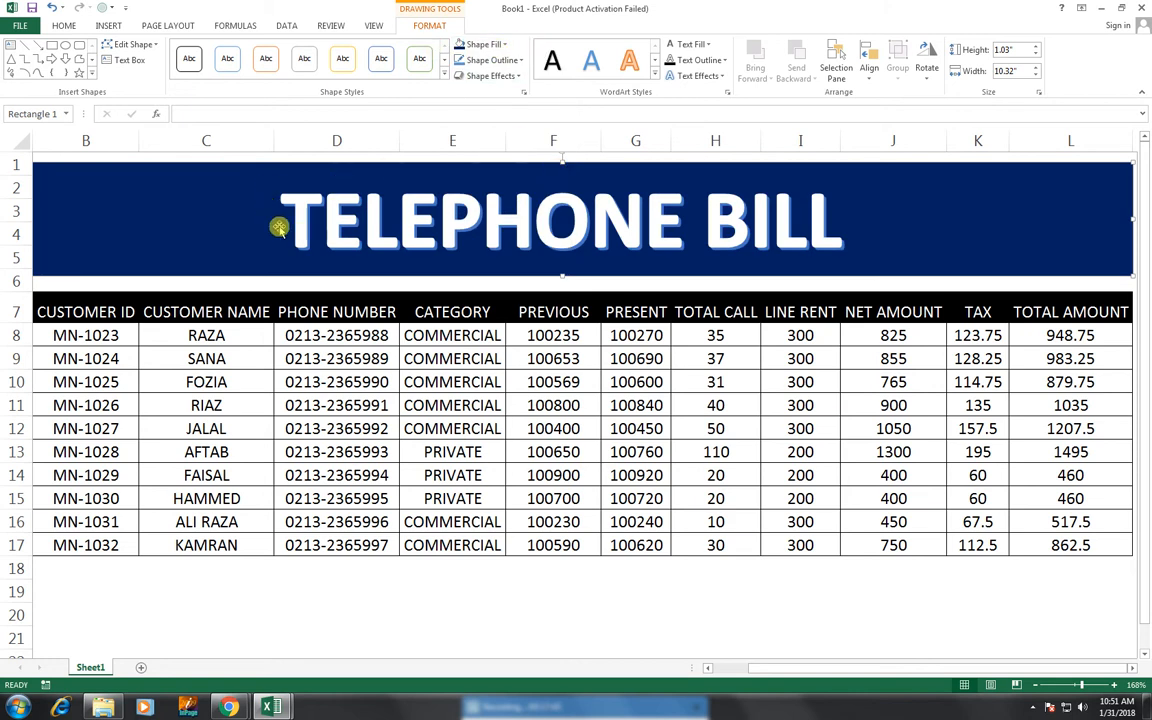
left_click(58, 24)
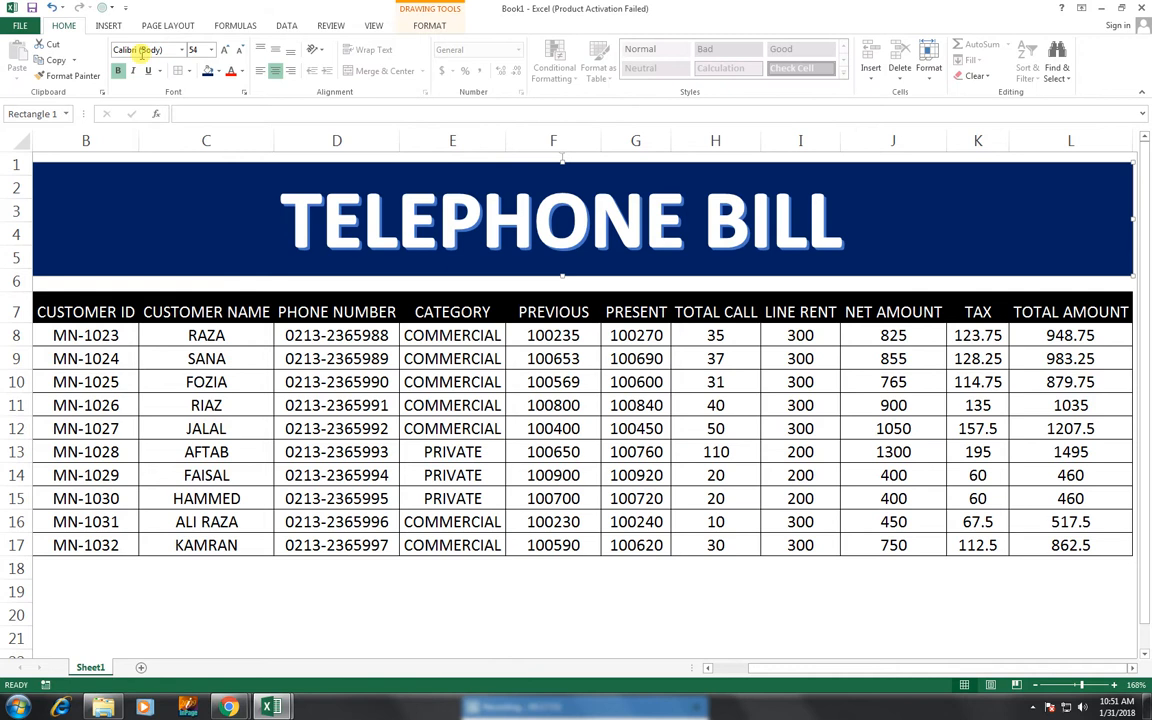
- Switch the title to Arabic Typesetting, top-align it, and increase its size to 72
left_click(225, 52)
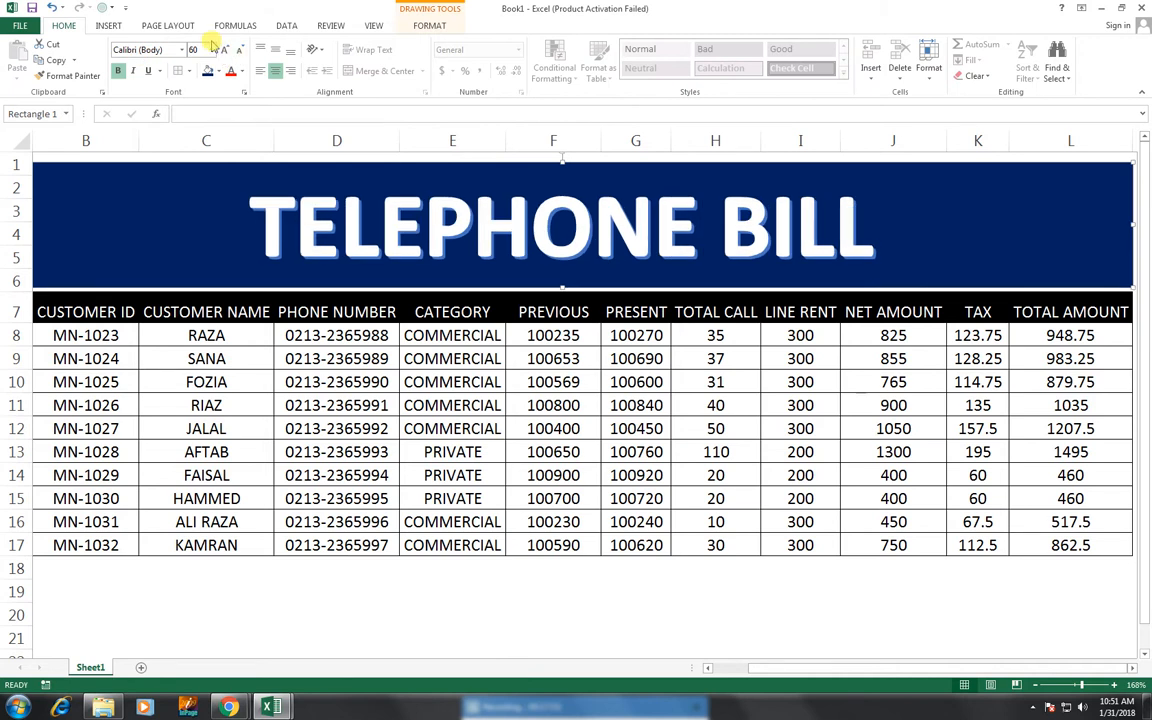
left_click(181, 49)
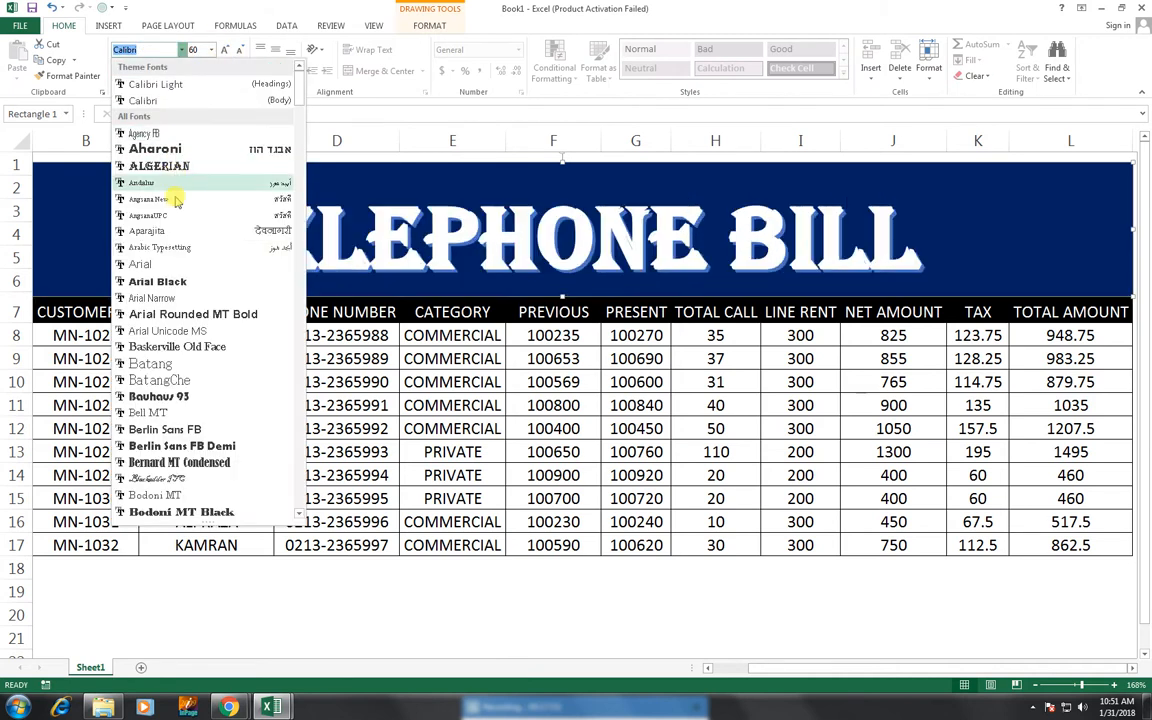
left_click(178, 248)
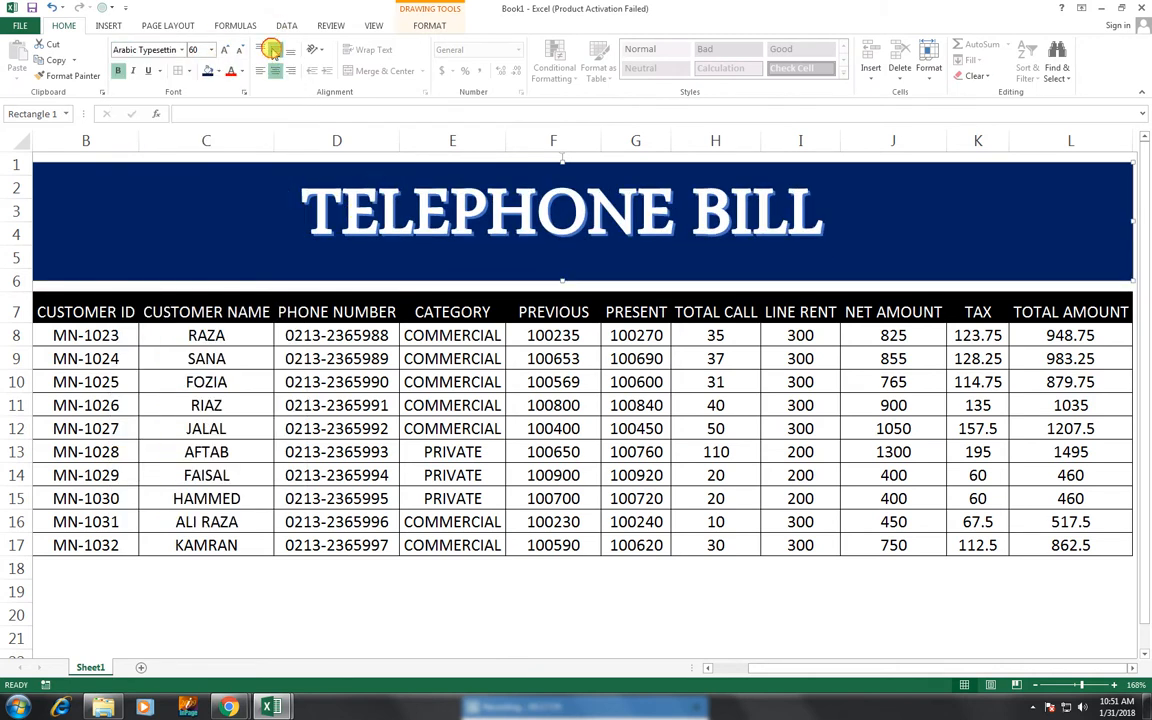
left_click(275, 52)
left_click(291, 51)
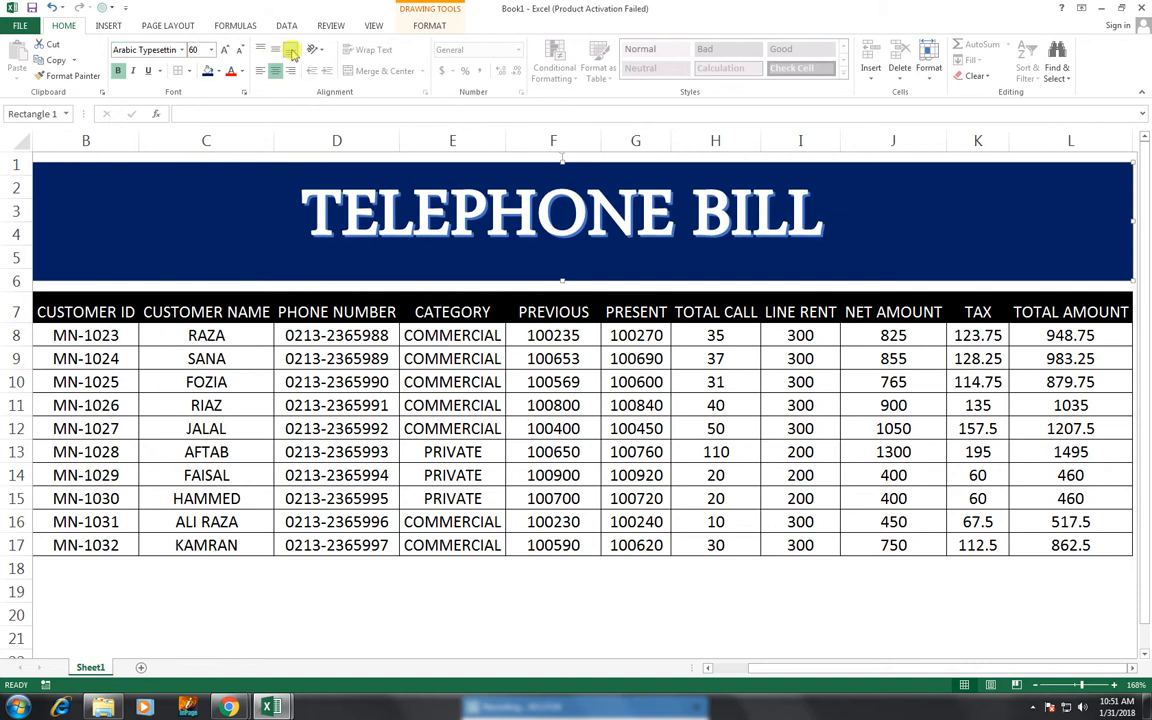
left_click(258, 50)
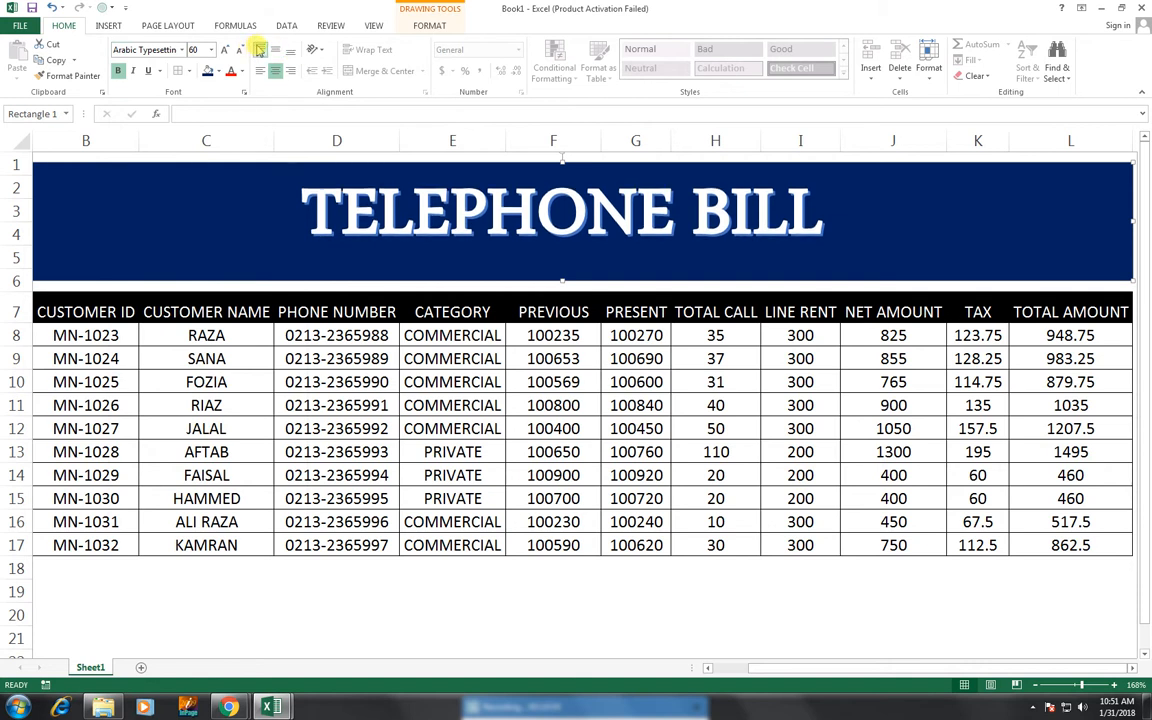
left_click(226, 50)
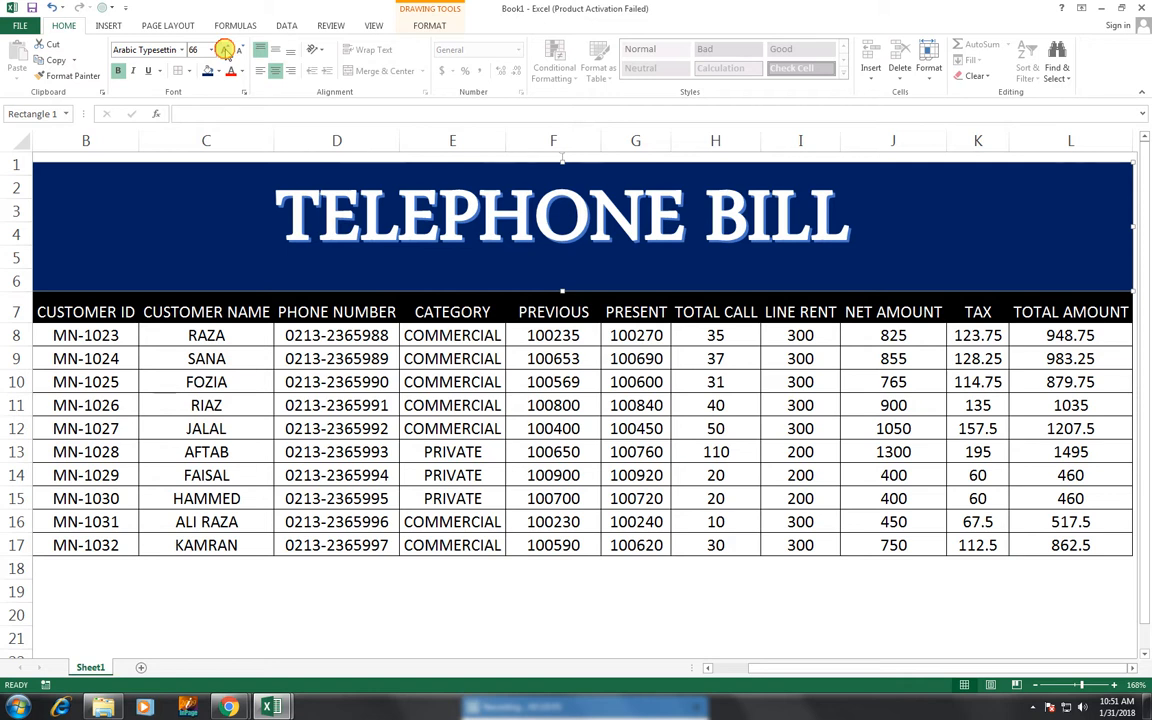
left_click(226, 50)
left_click(428, 27)
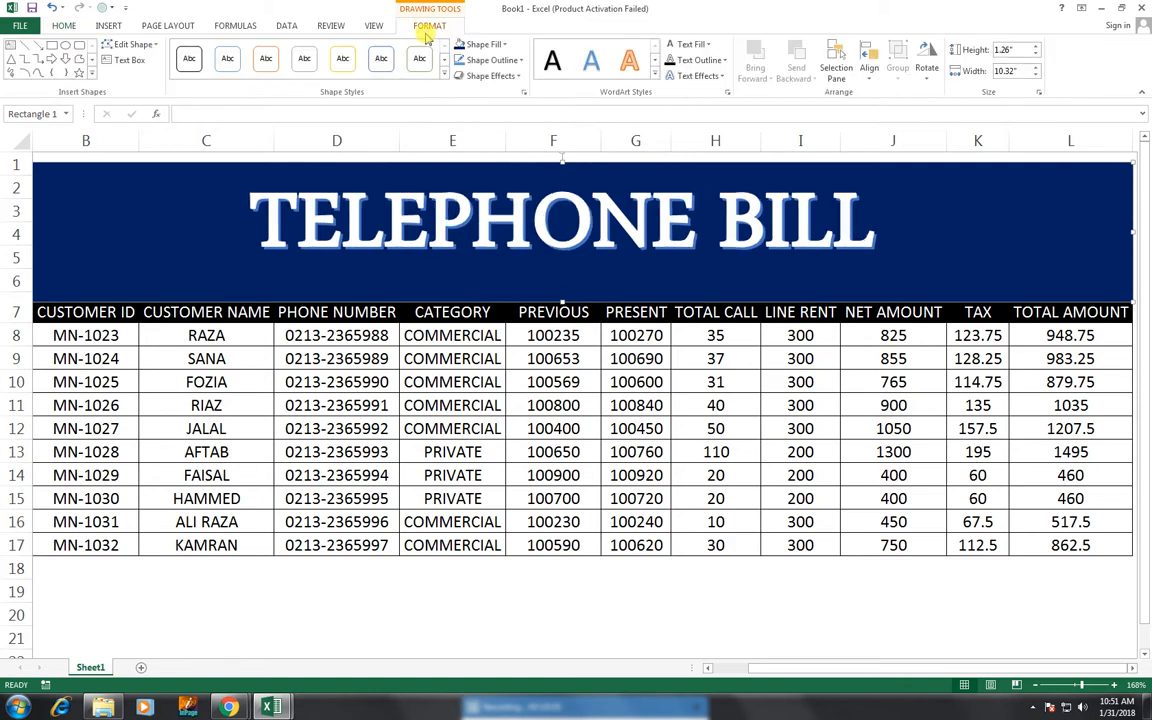
- Give the TELEPHONE BILL title a text outline colour and a blue Glow effect
left_click(700, 60)
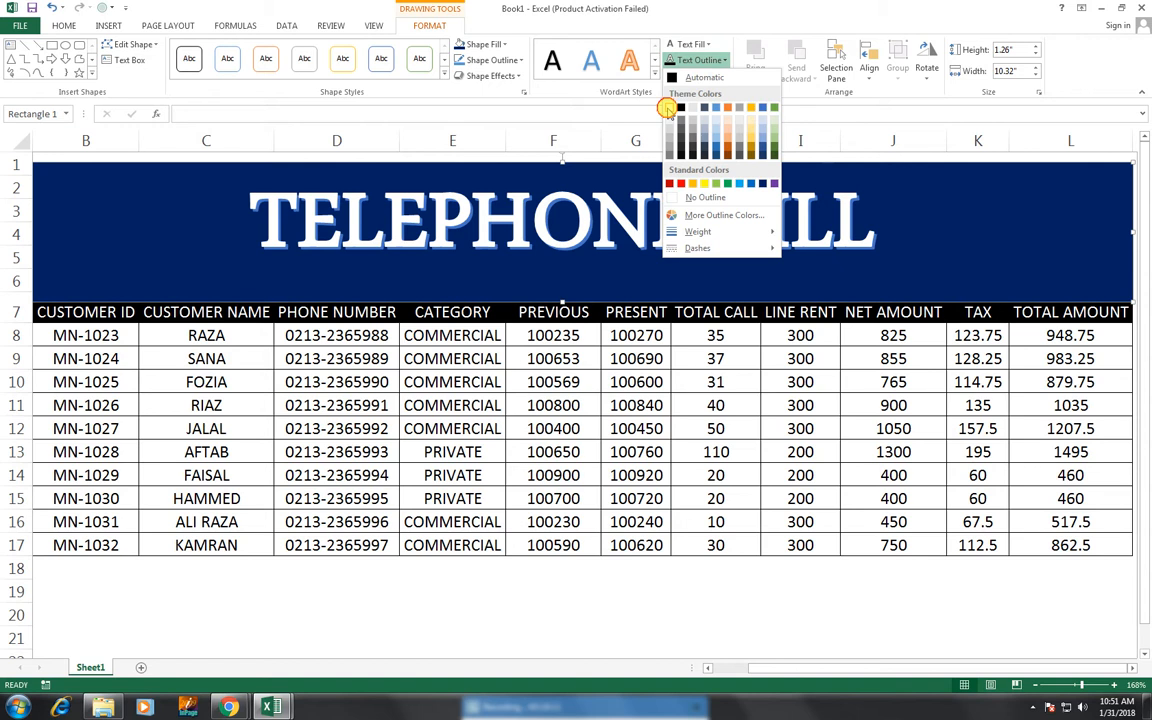
left_click(667, 108)
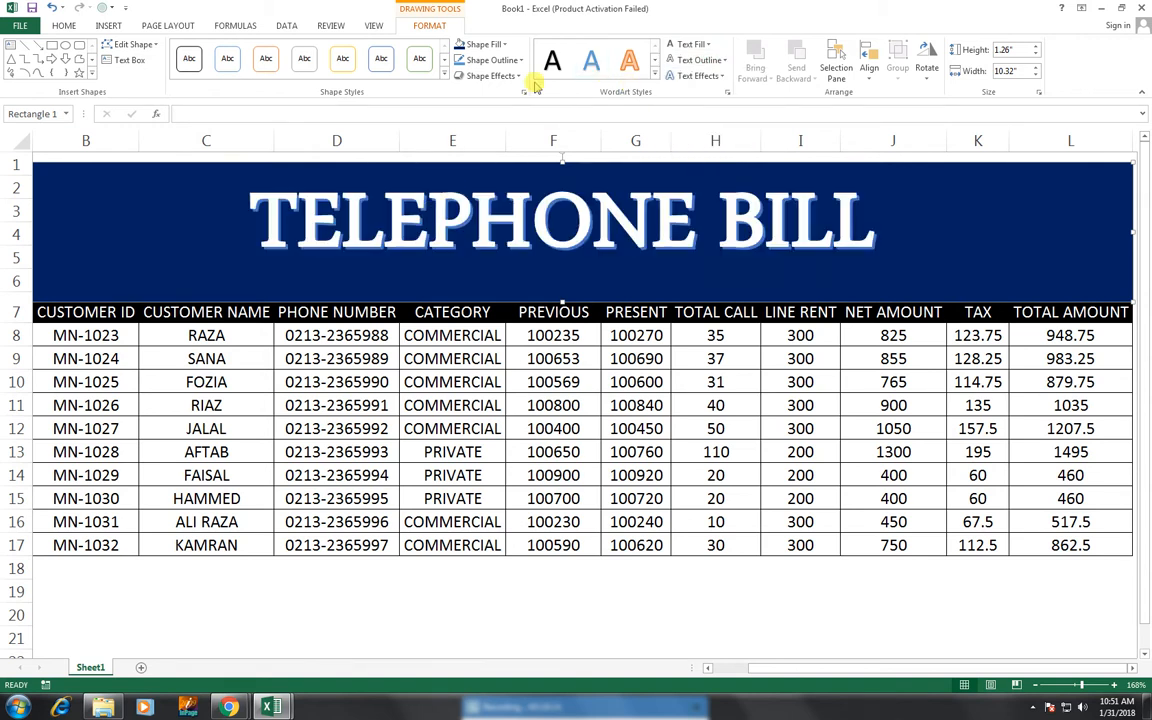
left_click(697, 76)
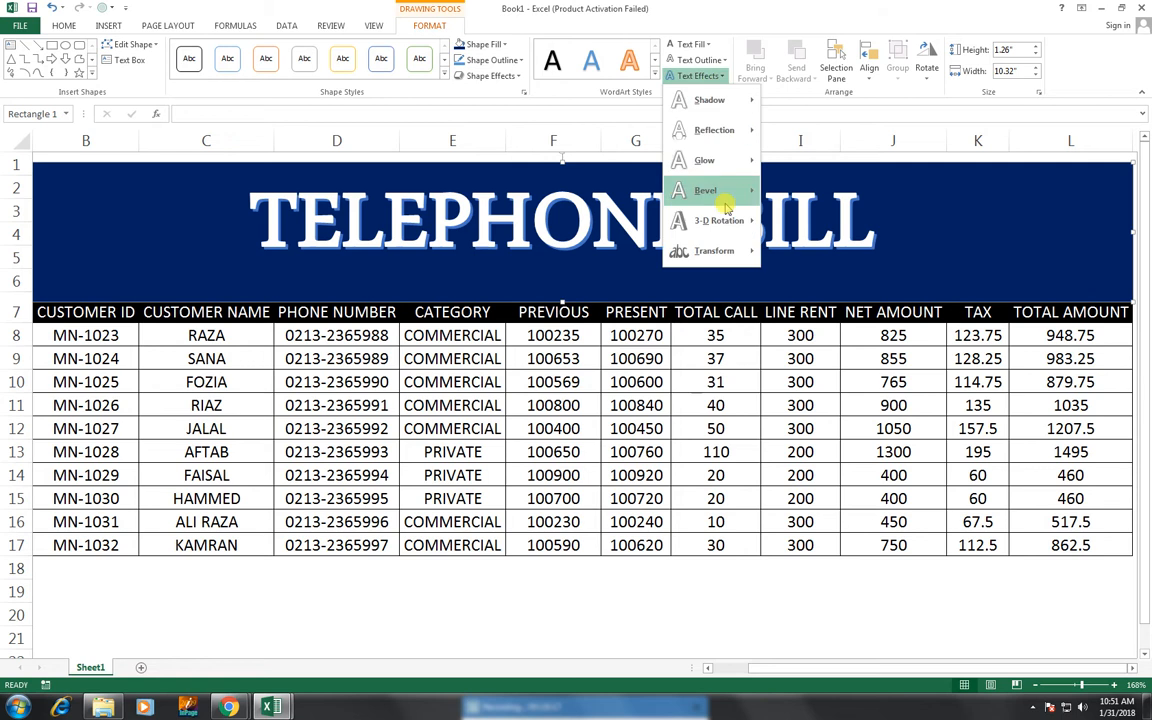
mouse_move(743, 168)
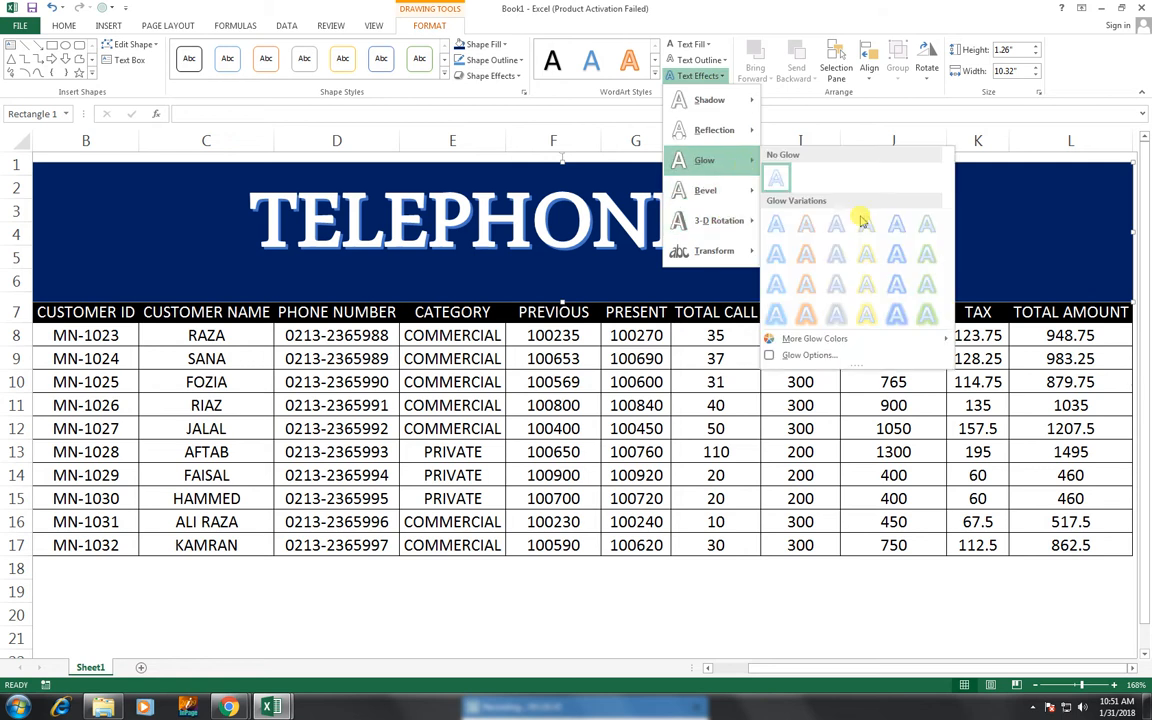
left_click(896, 284)
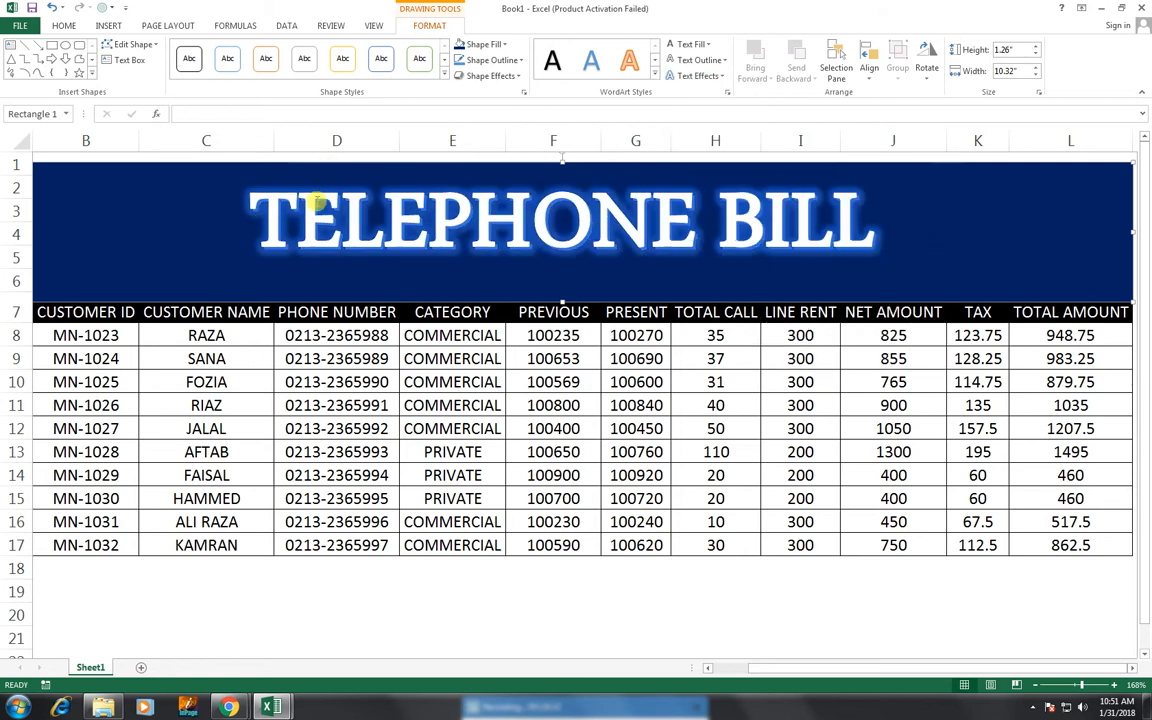
- Enlarge the title's font size to 88
left_click(58, 25)
left_click(226, 50)
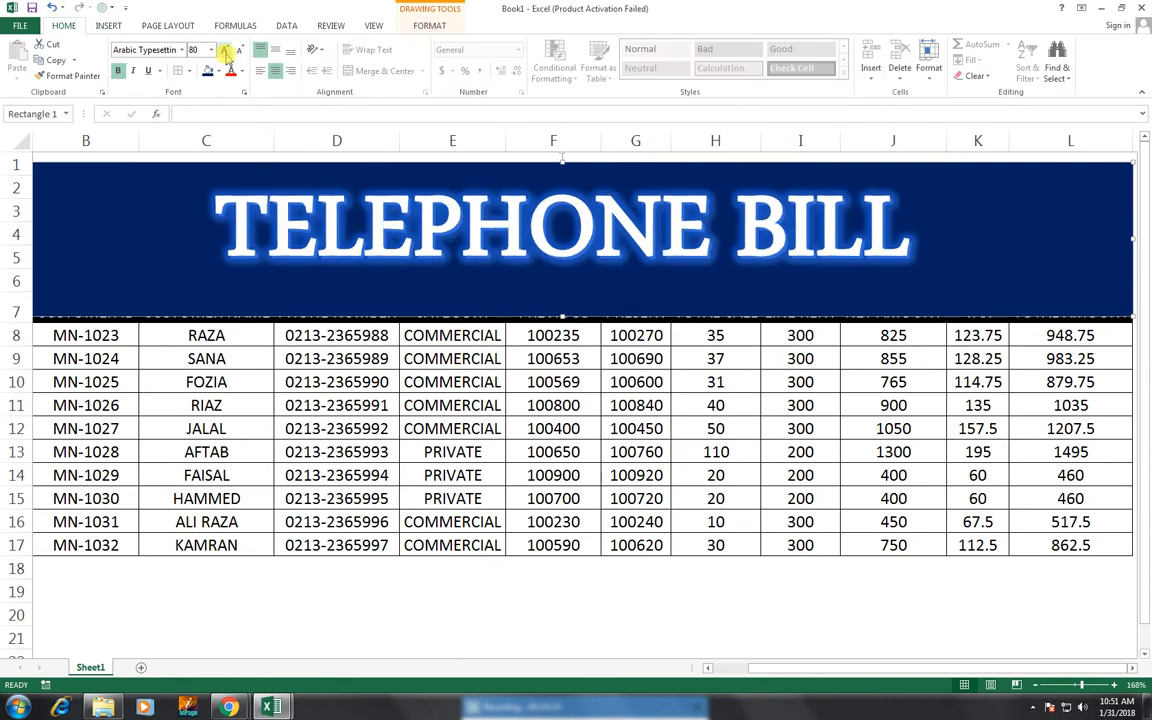
left_click(226, 50)
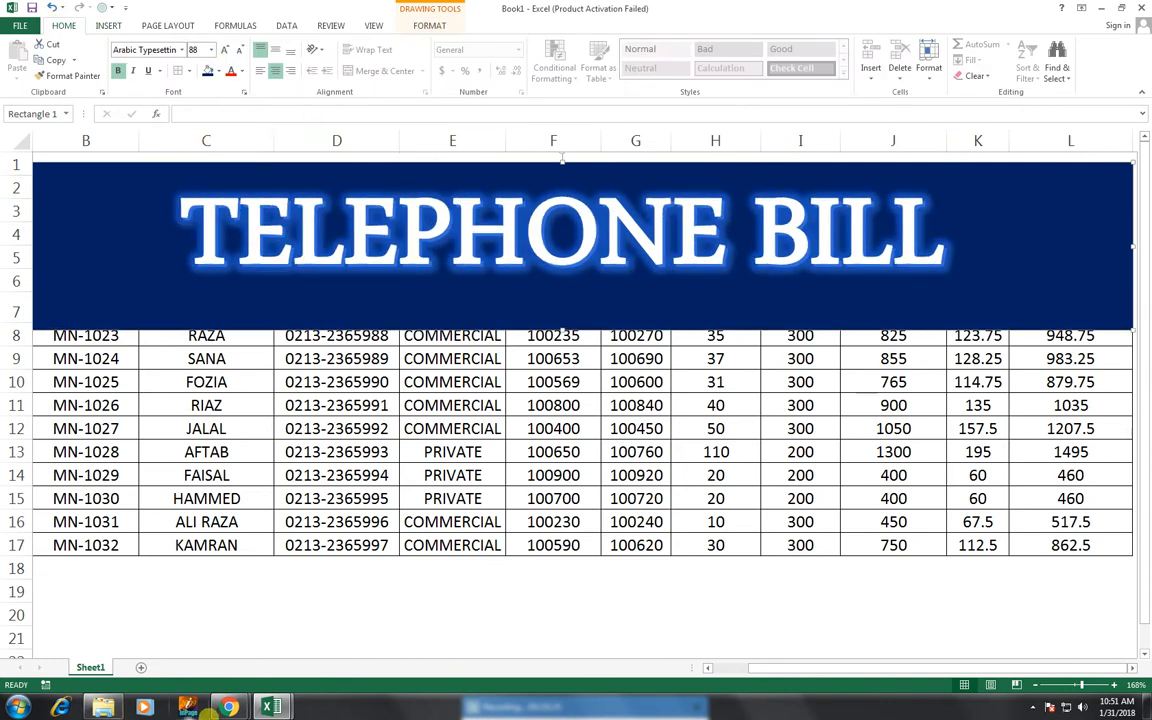
- Switch to the Chrome window showing the YouTube channel's videos page
mouse_move(229, 707)
left_click(300, 597)
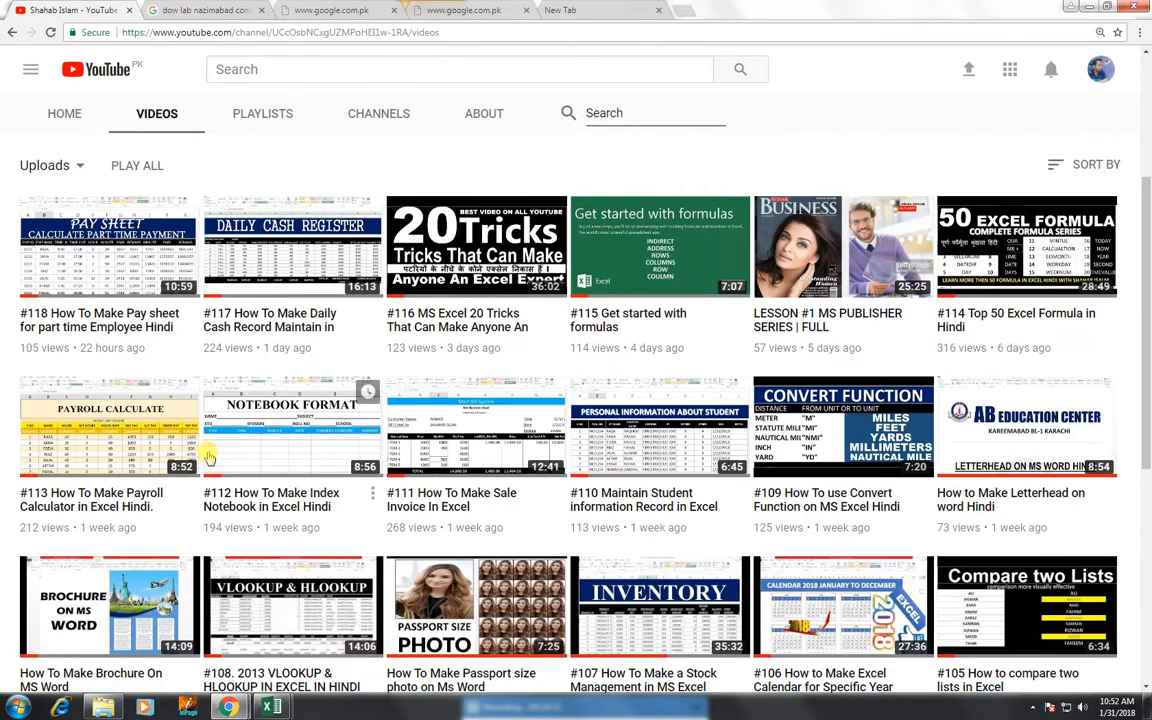